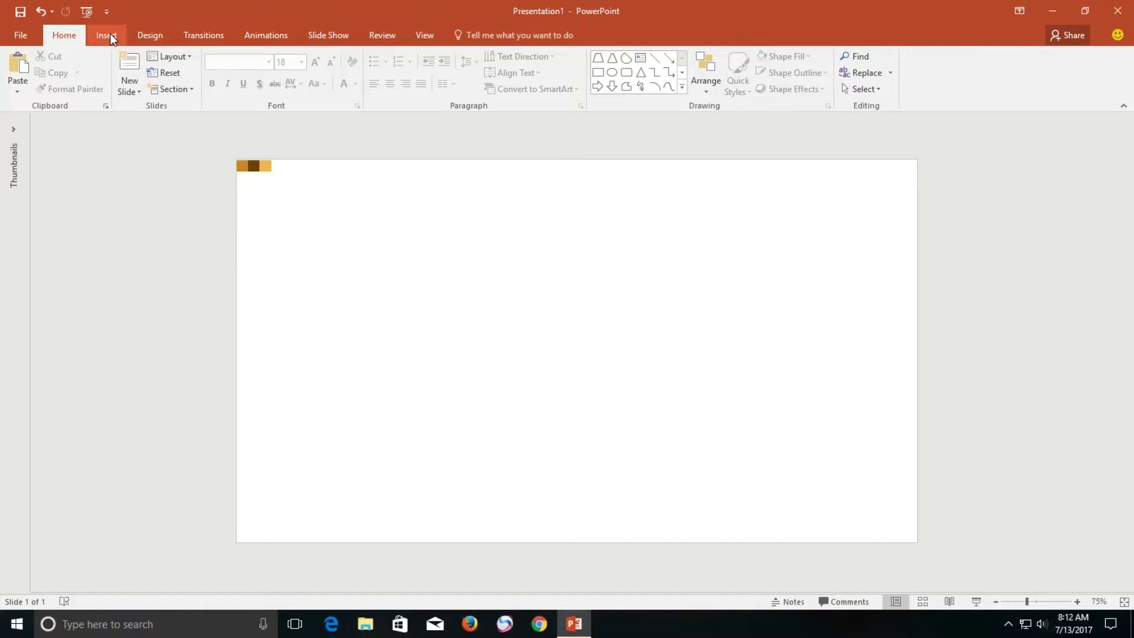
Step: Draw a tall, narrow rectangle down the middle of the slide for the neck
left_click(109, 33)
left_click(243, 86)
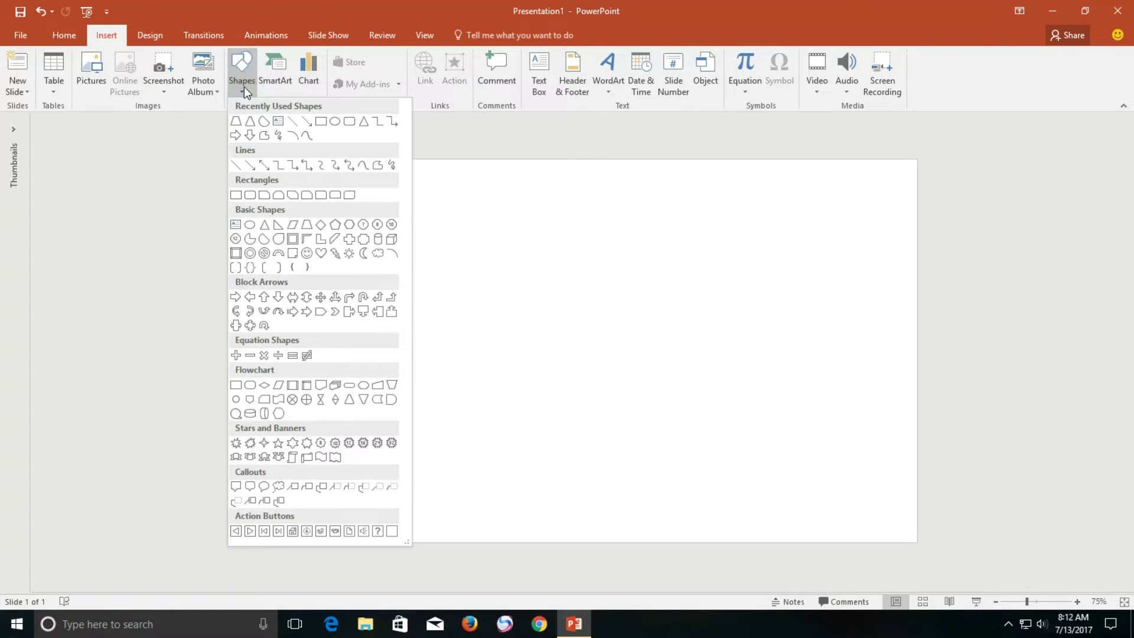
left_click(324, 121)
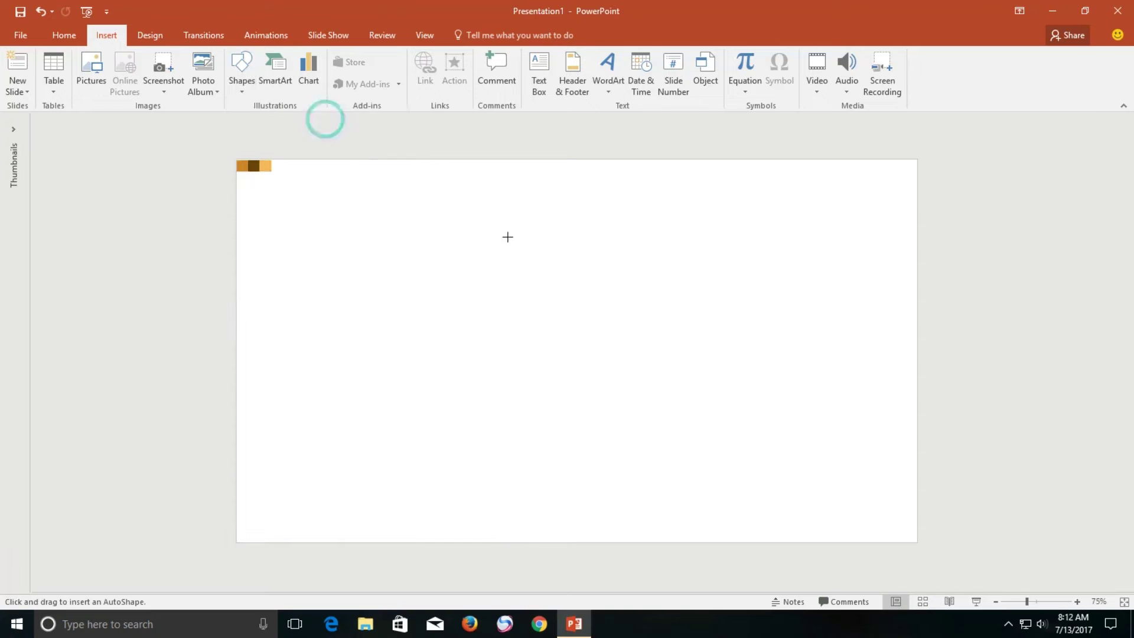
mouse_move(537, 280)
left_mouse_down()
mouse_move(571, 540)
mouse_move(565, 608)
left_mouse_up()
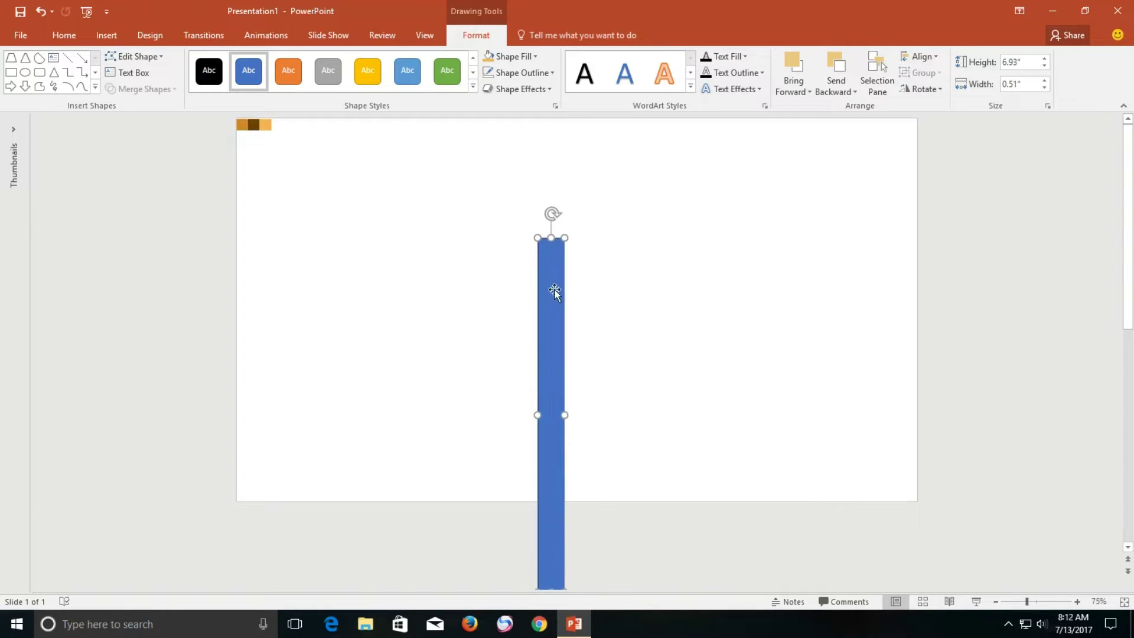
Step: Remove the rectangle's outline and fill it with the light orange swatch via eyedropper
left_click(519, 72)
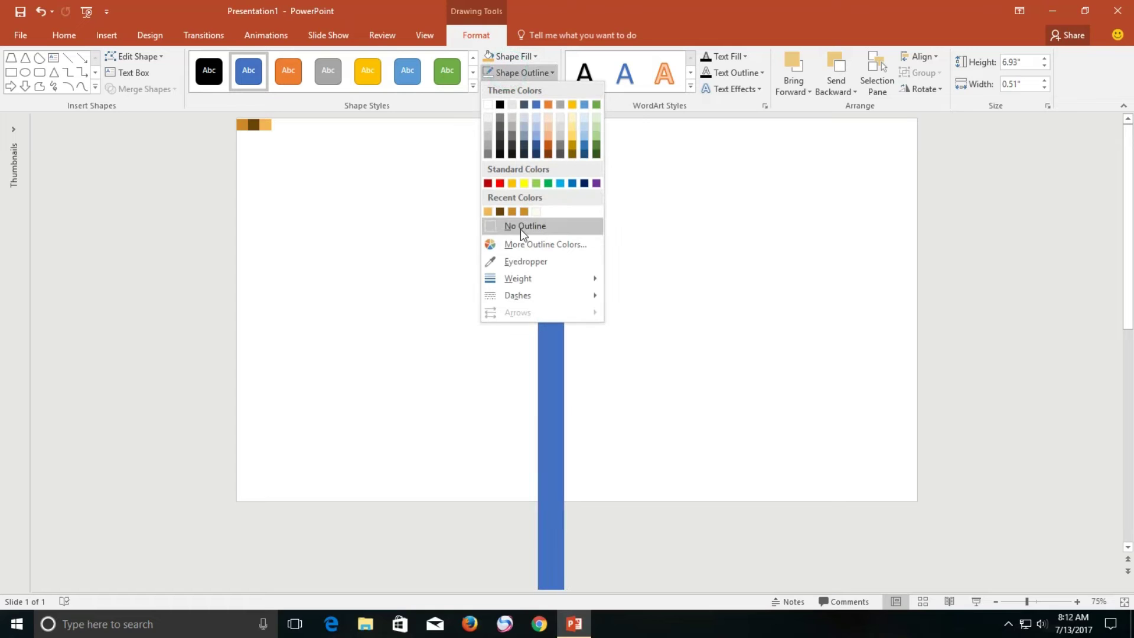
left_click(520, 227)
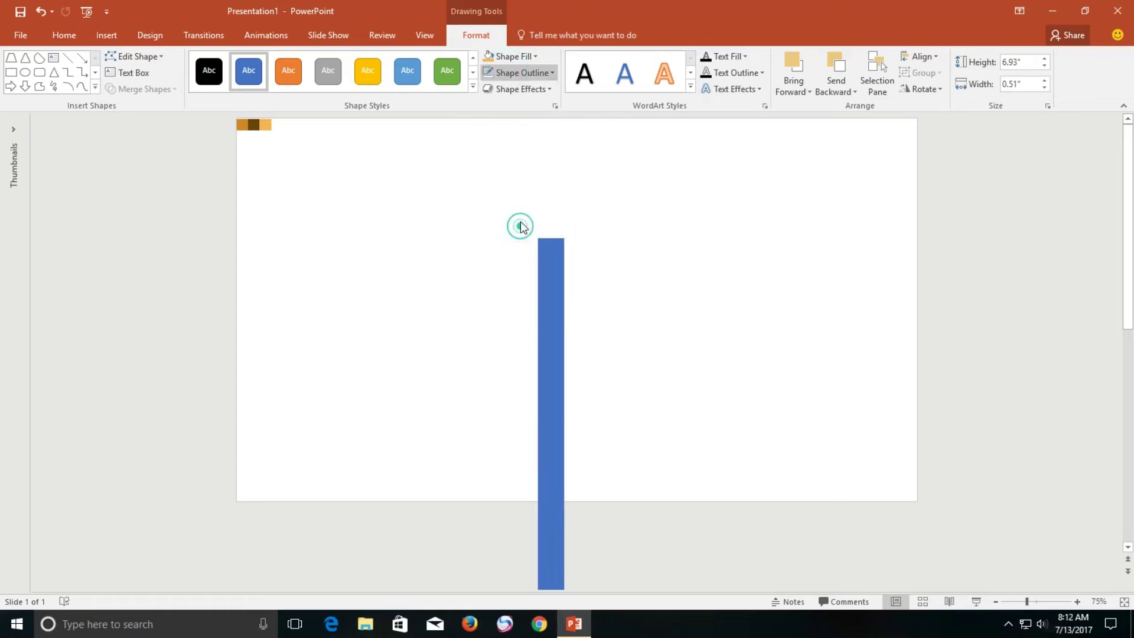
left_click(516, 56)
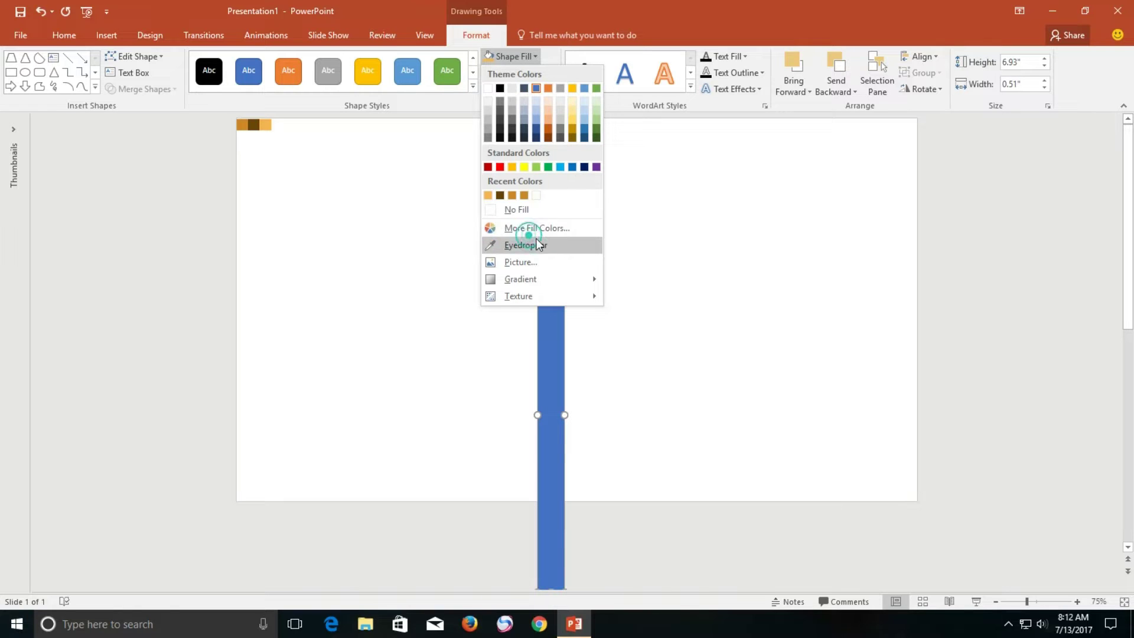
left_click(526, 245)
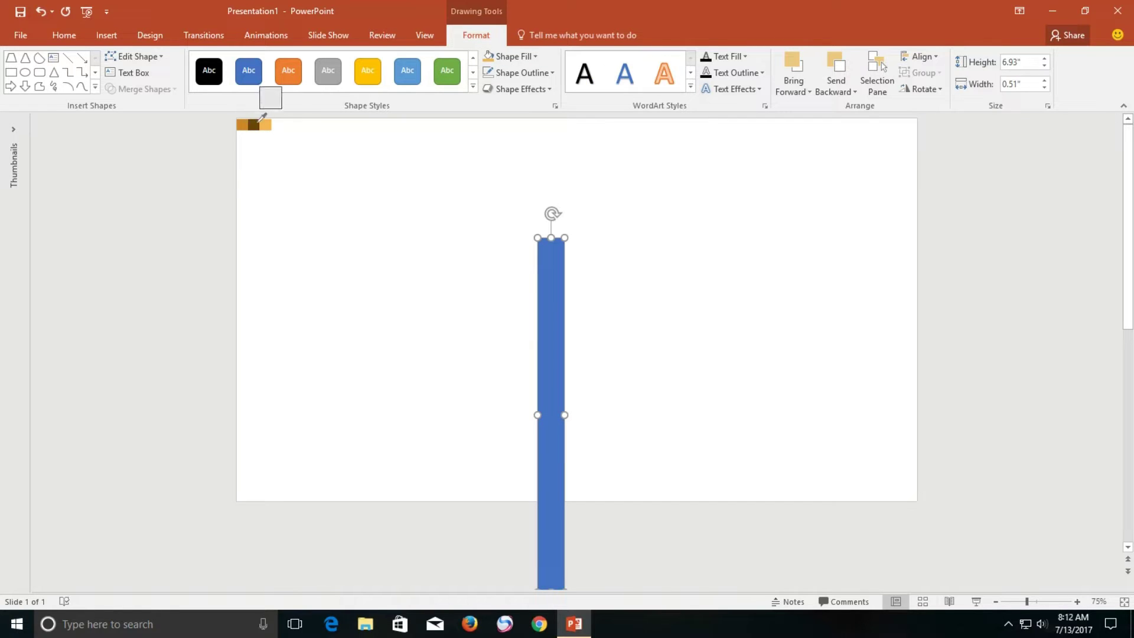
left_click(264, 124)
left_click(448, 207)
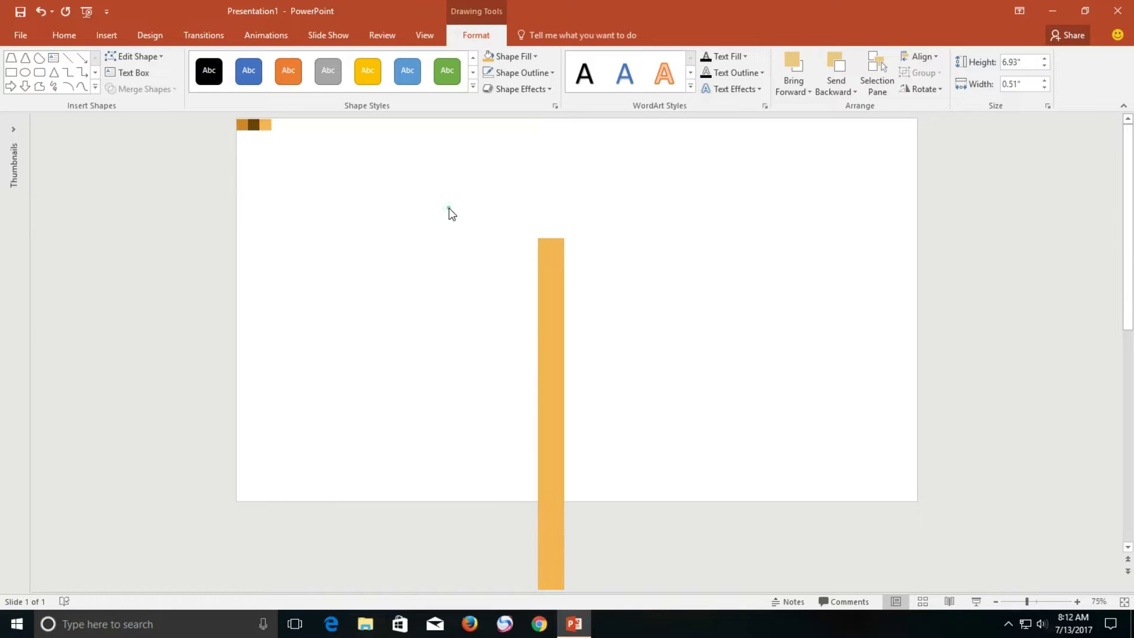
left_click(103, 34)
Step: Draw a small Pie shape beside the neck and reshape it into a half-circle
left_click(250, 86)
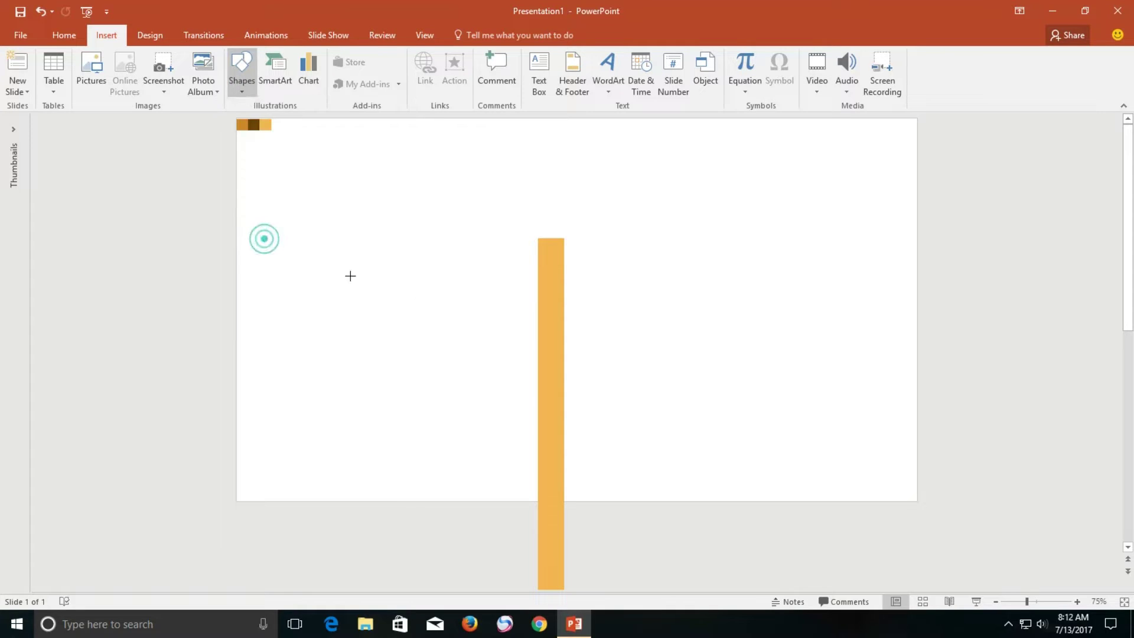
left_click(264, 238)
left_click_drag(495, 291, 540, 342)
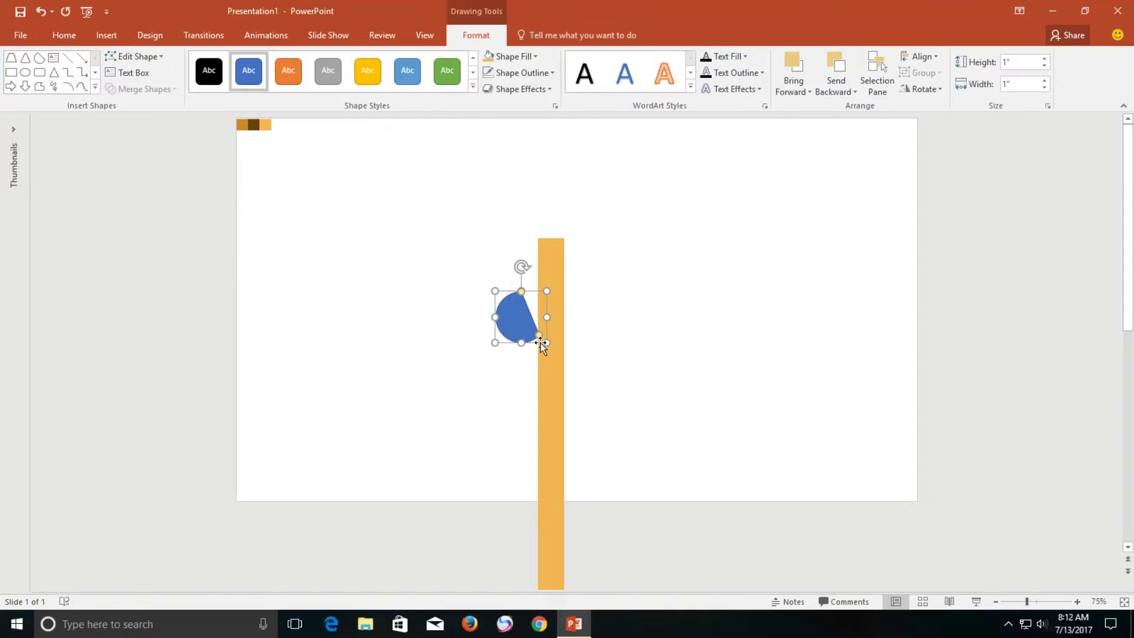
scroll(539, 341, "up", 2)
scroll(539, 341, "up", 3)
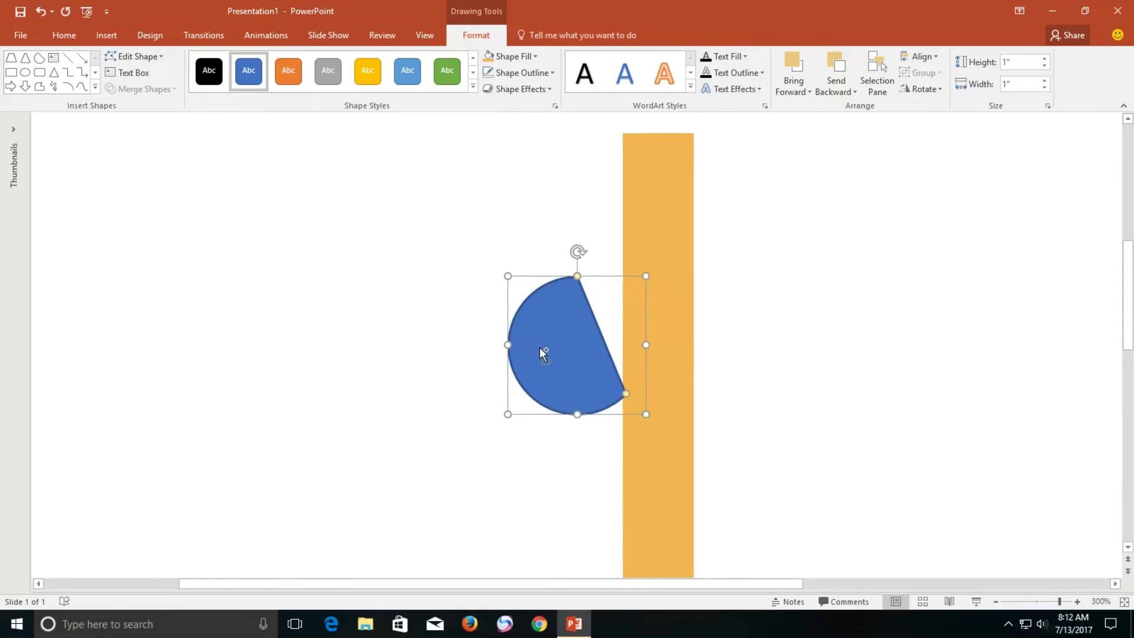
scroll(540, 346, "up", 3)
left_click_drag(674, 443, 579, 486)
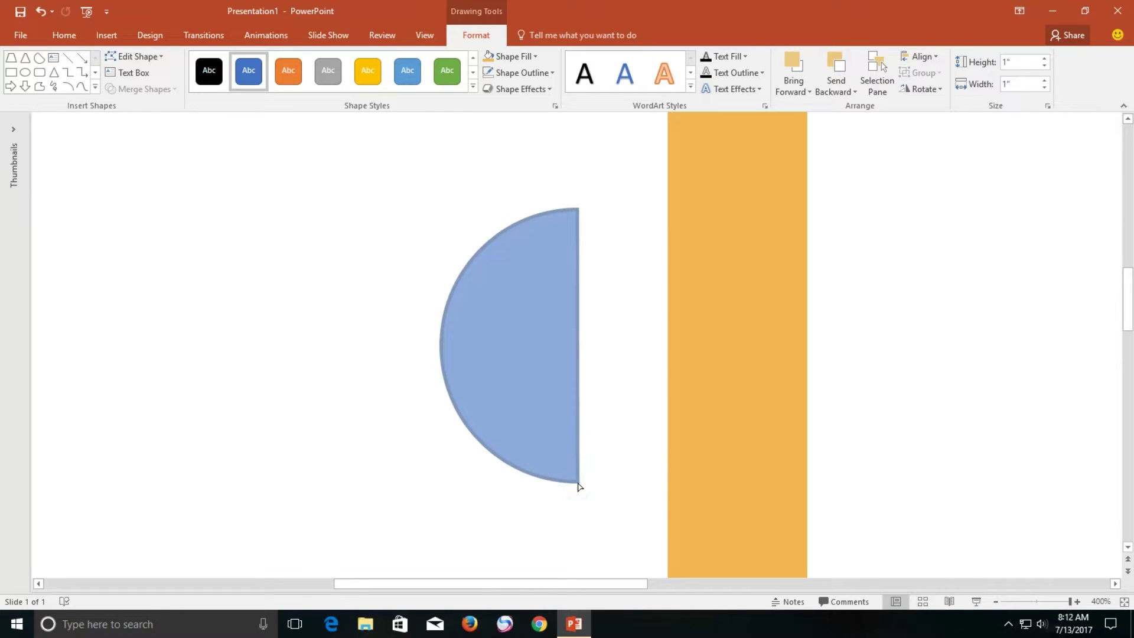
left_click_drag(582, 489, 588, 475)
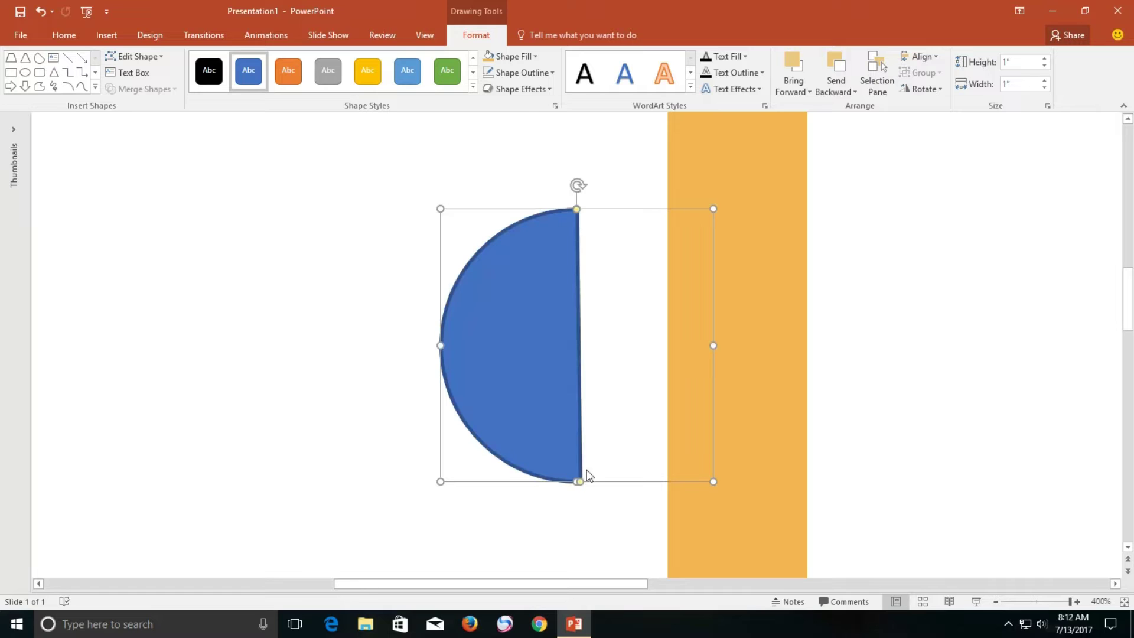
Step: Remove the half-circle's outline and fill it with the dark orange swatch via eyedropper
left_click(502, 72)
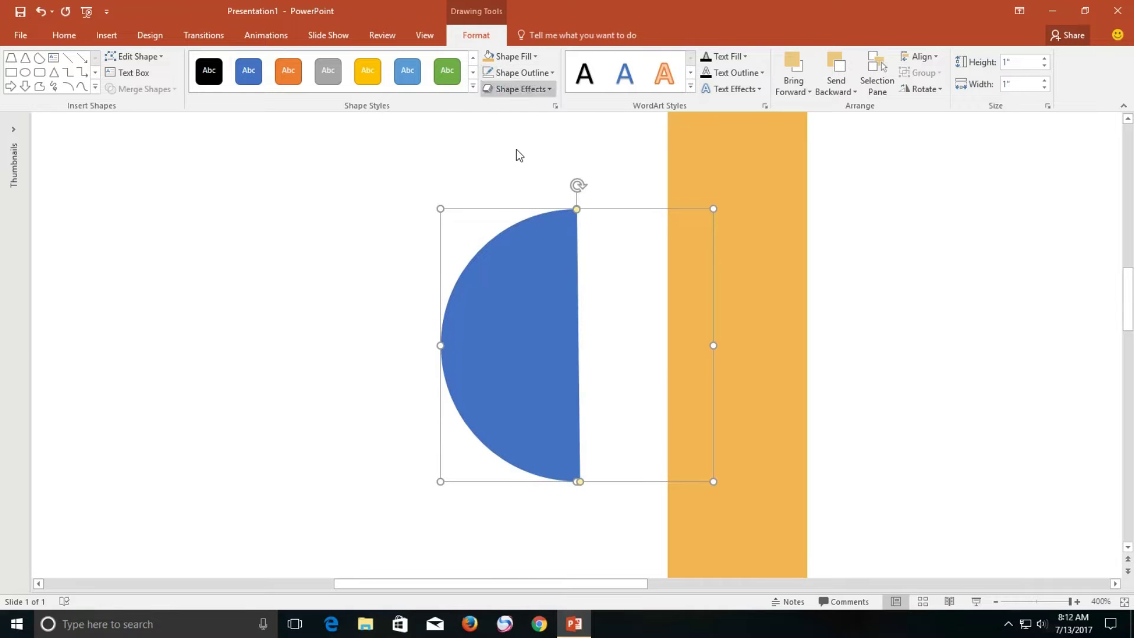
scroll(470, 154, "down", 5, "ctrl")
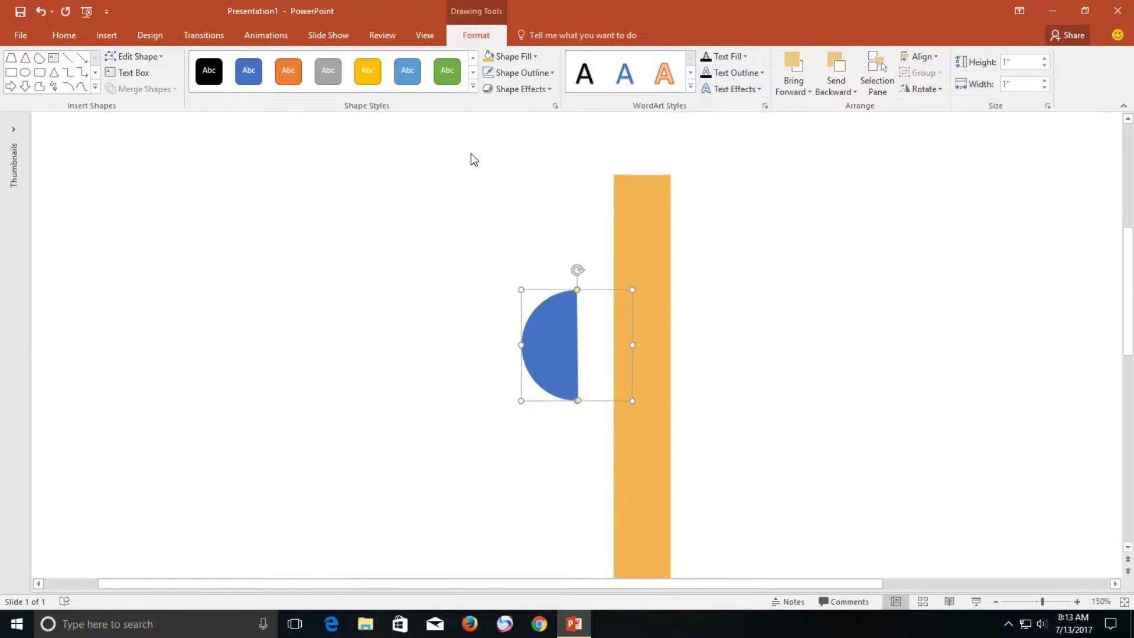
scroll(485, 115, "down", 2, "ctrl")
scroll(481, 108, "down", 2, "ctrl")
scroll(481, 109, "down", 2, "ctrl")
left_click(514, 58)
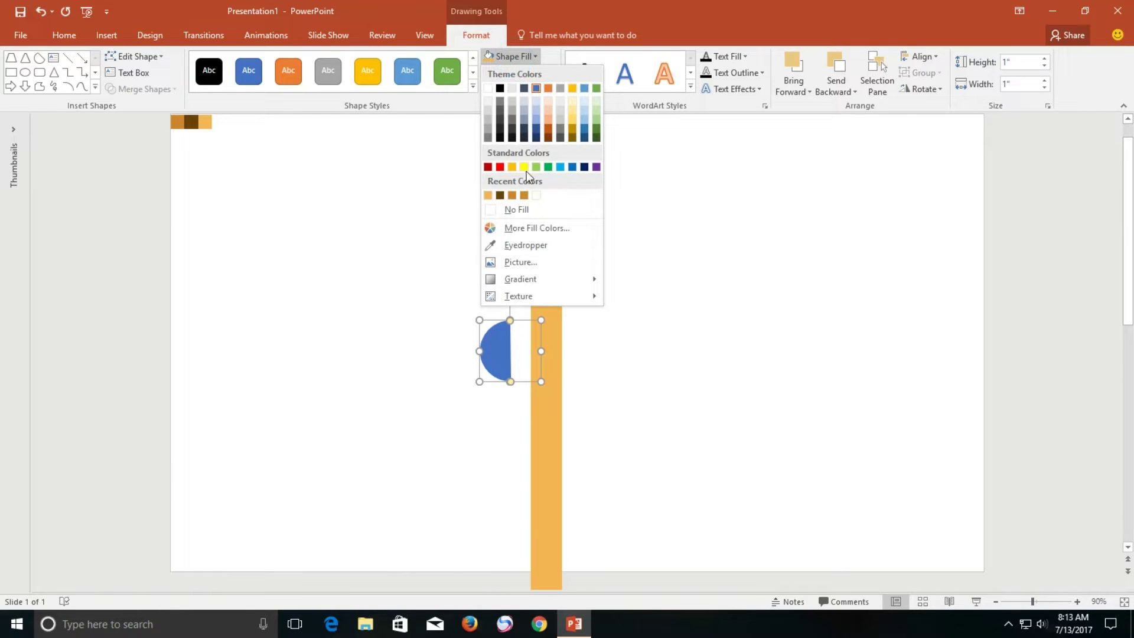
left_click(530, 245)
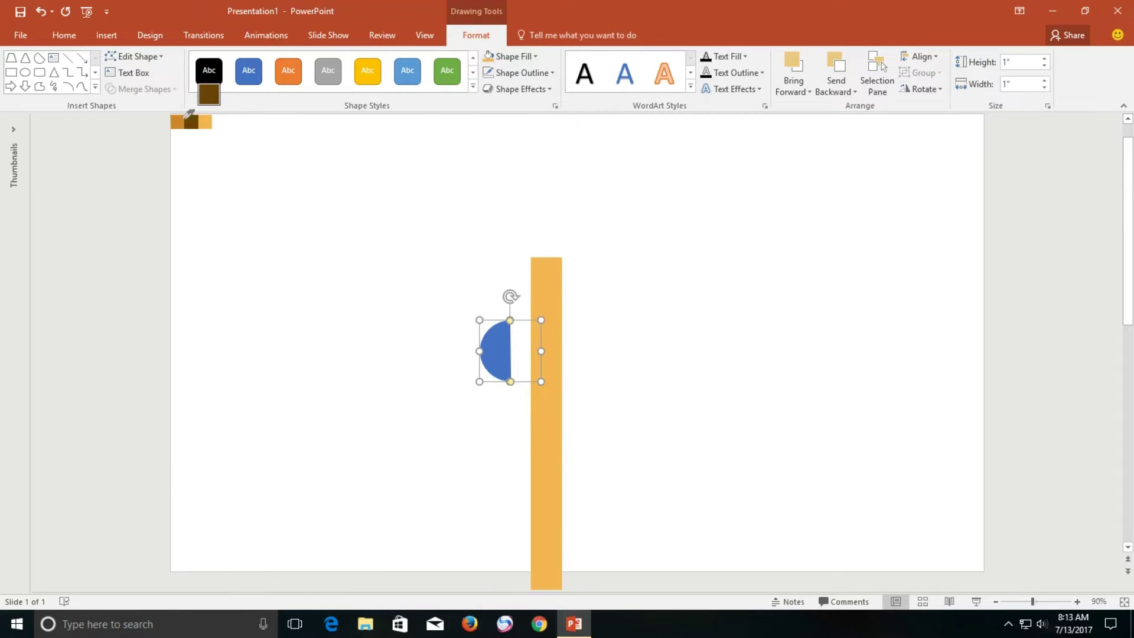
left_click(178, 120)
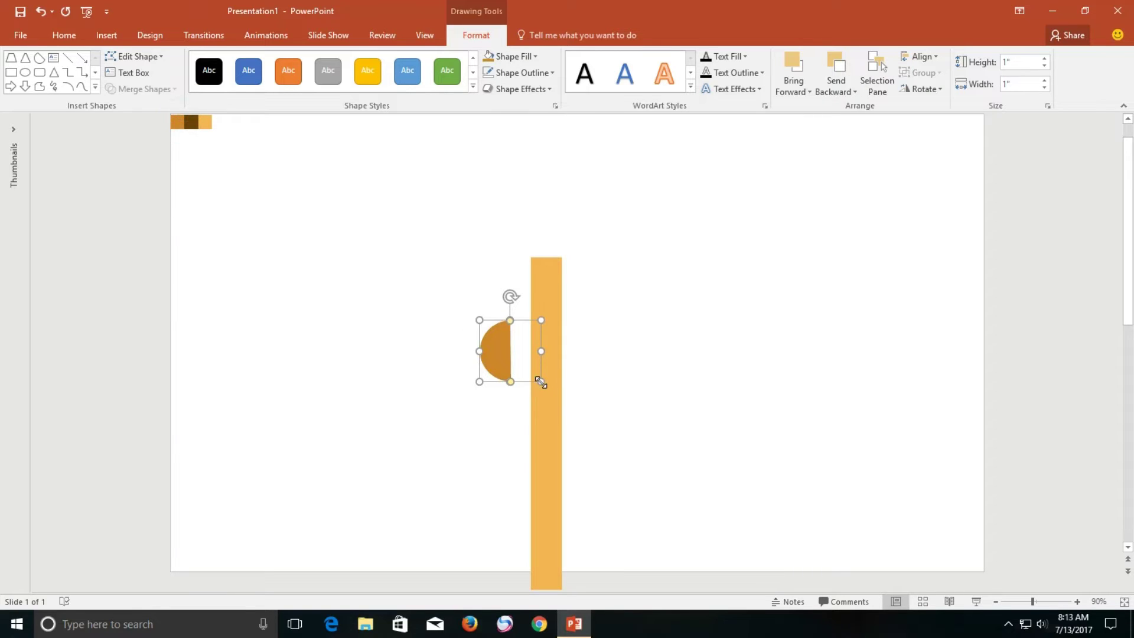
Step: Shrink the half-circle to 0.62 inches and align it against the neck's right edge
mouse_move(541, 381)
left_mouse_down()
mouse_move(523, 371)
mouse_move(553, 324)
left_mouse_up()
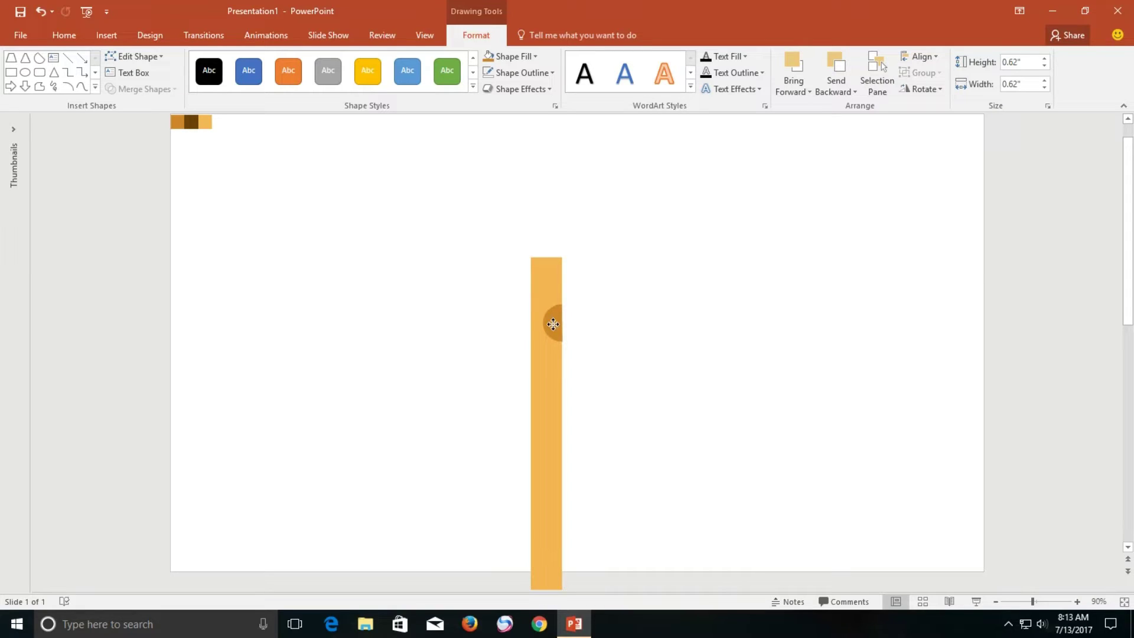
scroll(594, 346, "up", 10, "ctrl")
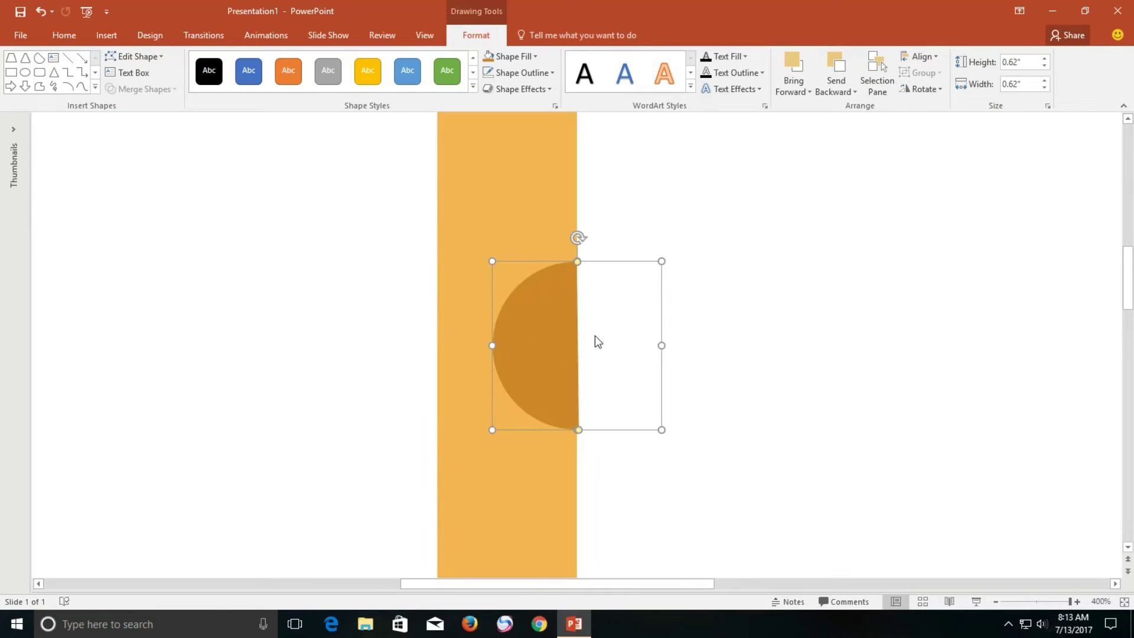
left_click_drag(559, 396, 557, 395)
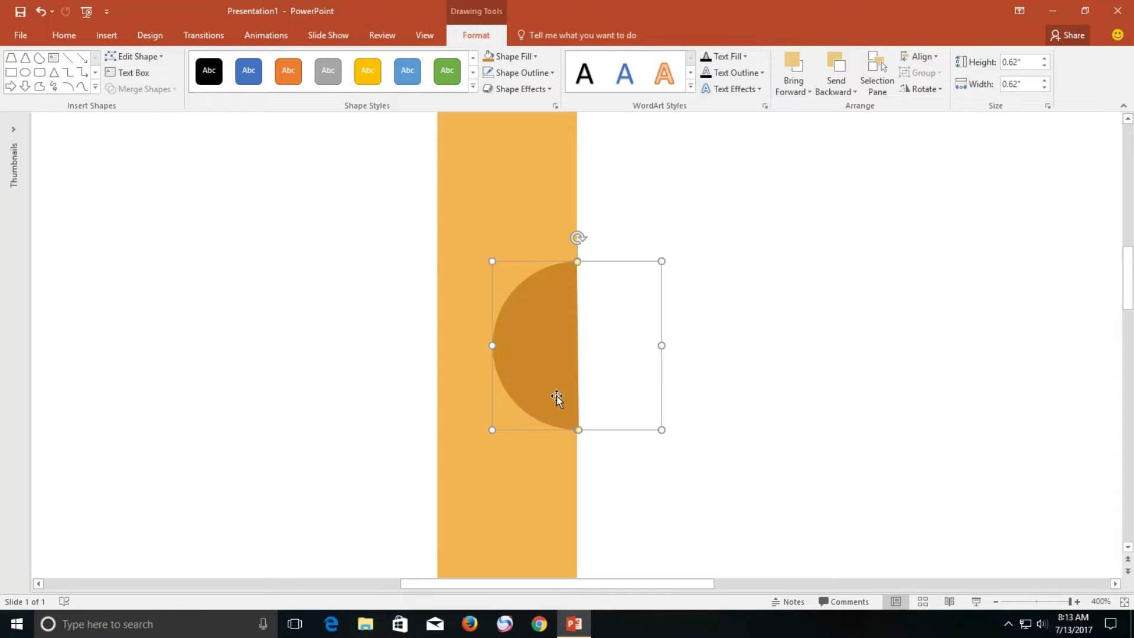
left_click(578, 430)
left_click_drag(578, 430, 575, 423)
scroll(544, 345, "down", 5)
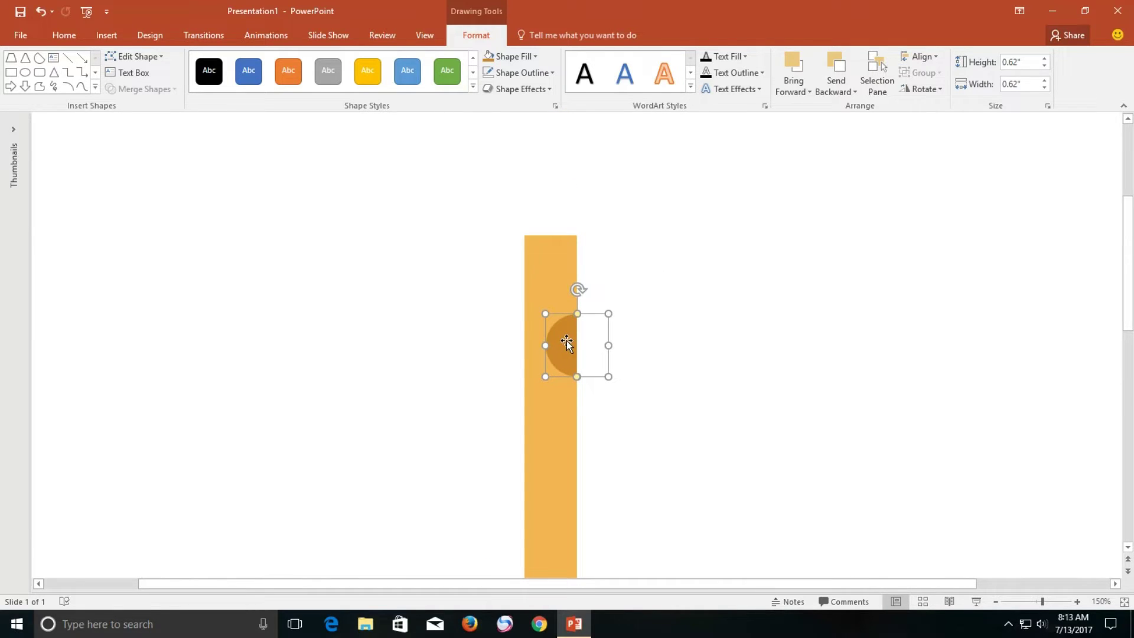
Step: Copy the spot, flip it horizontally, and place it on the neck's left edge at 0.48 inches
left_click(64, 35)
left_click(59, 73)
left_click(18, 63)
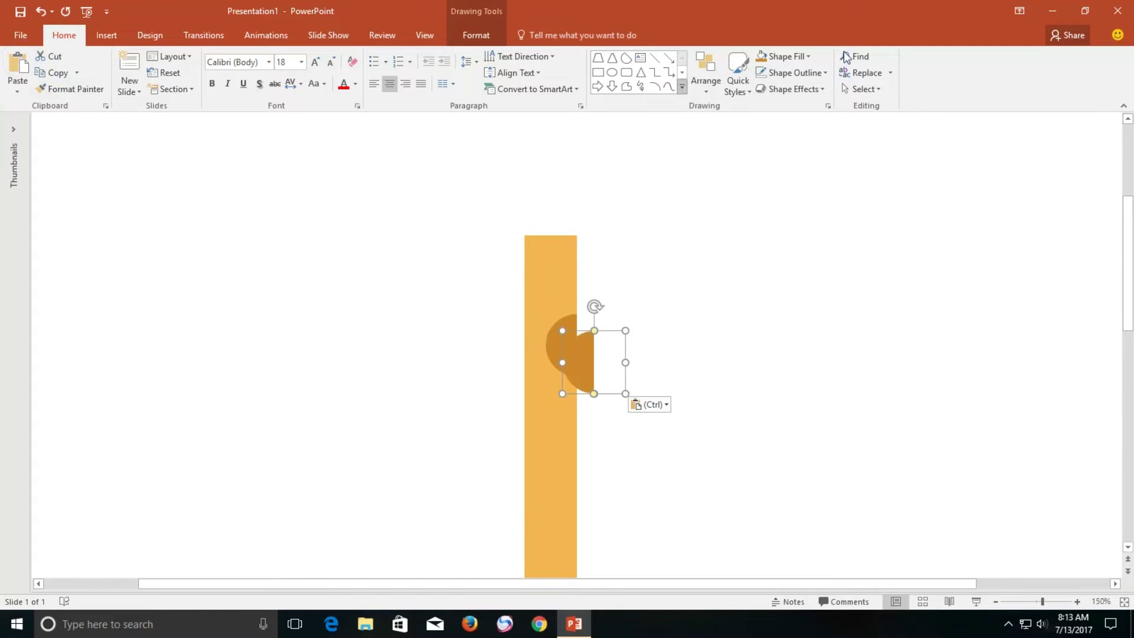
left_click(483, 32)
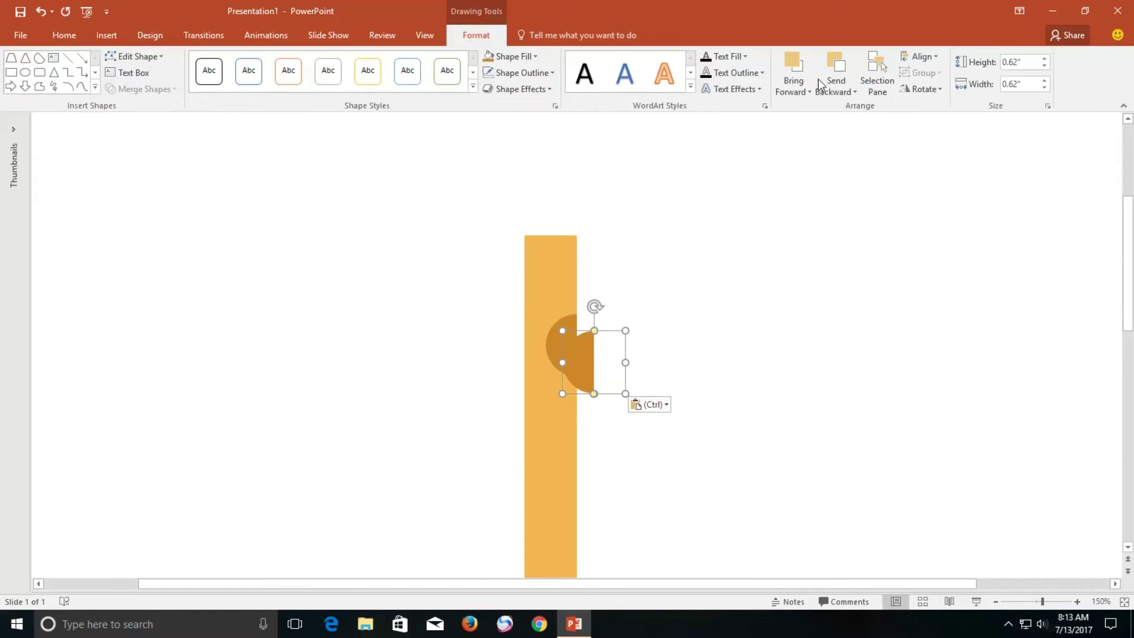
left_click(924, 89)
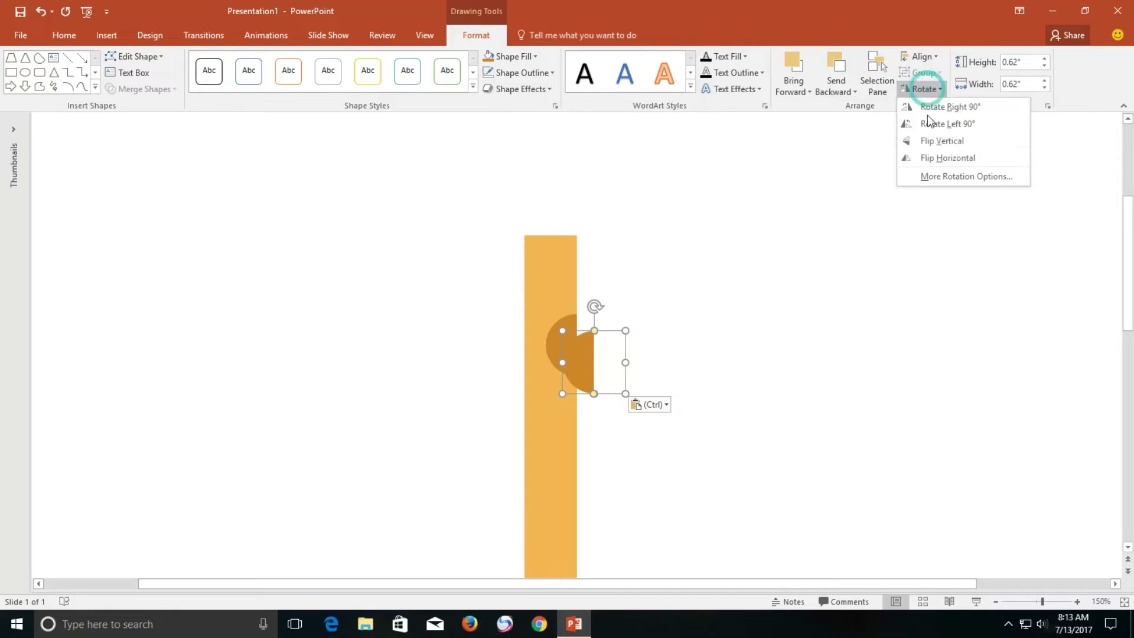
left_click(927, 160)
mouse_move(607, 347)
left_mouse_down()
mouse_move(536, 267)
mouse_move(541, 417)
left_mouse_up()
left_click_drag(555, 455, 548, 449)
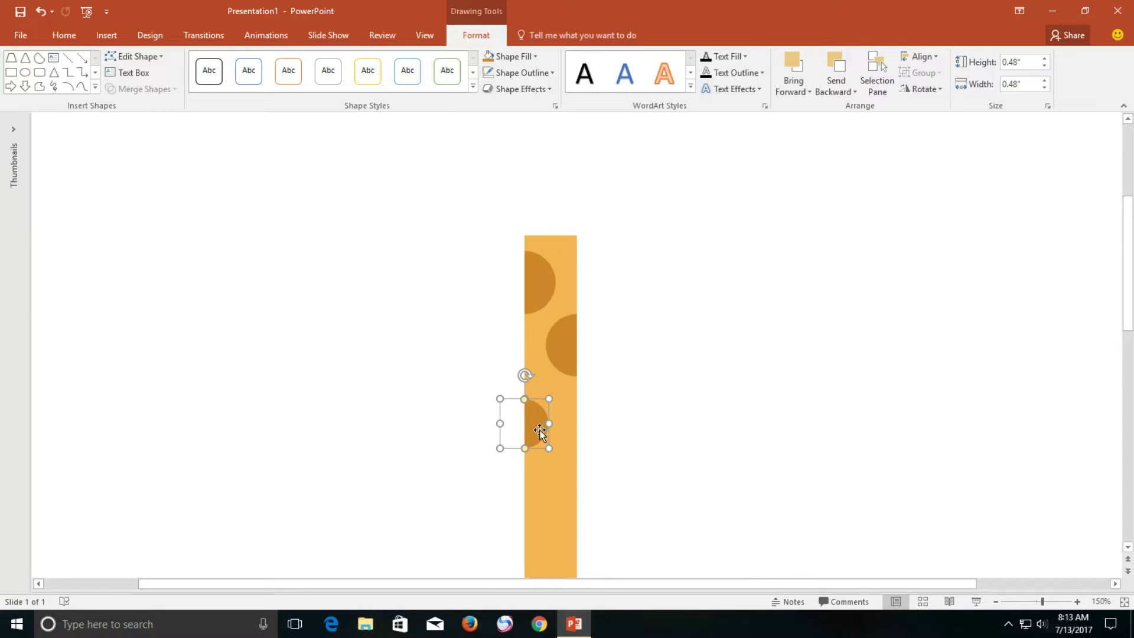
Step: Duplicate the spot lower down, flip it, and place it on the neck's right edge
left_click_drag(541, 427, 565, 494)
left_click(927, 88)
left_click(931, 154)
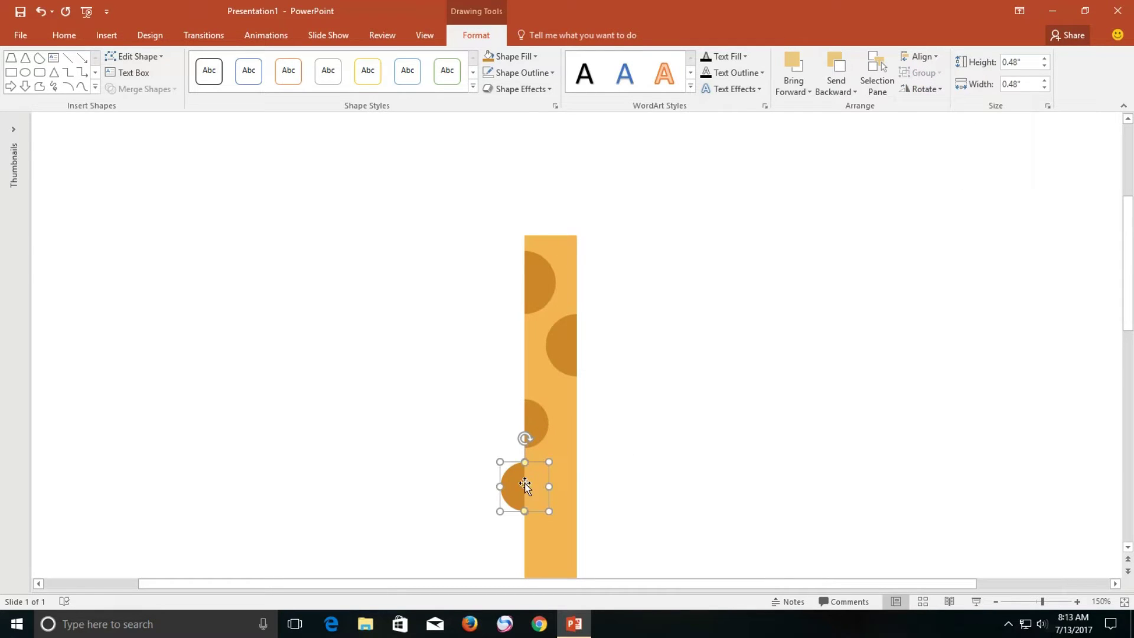
left_click_drag(532, 483, 570, 486)
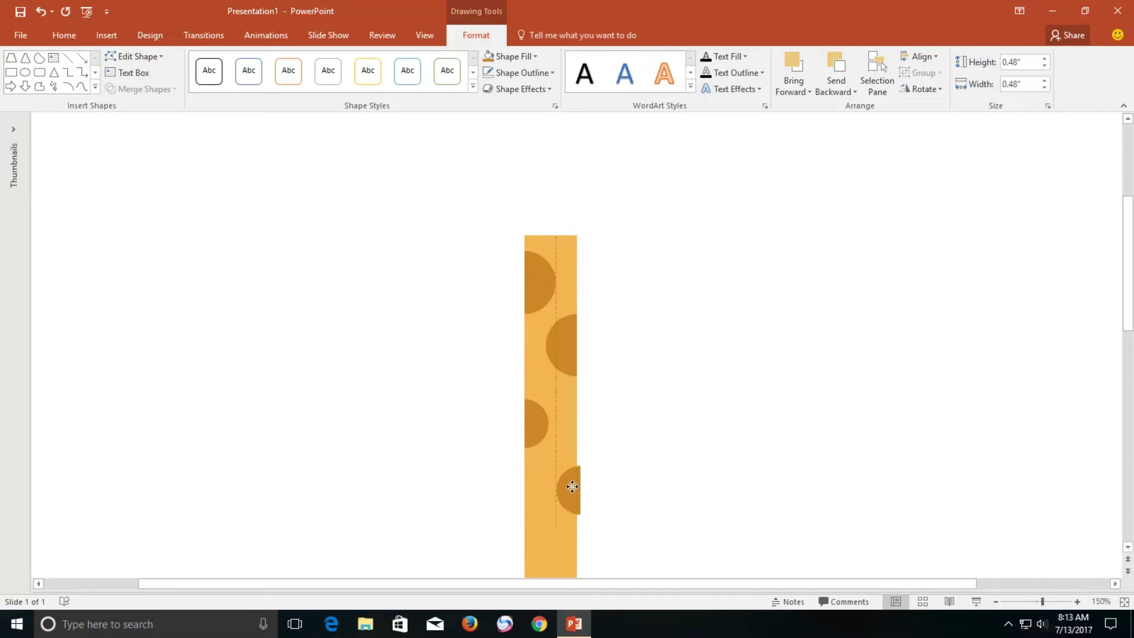
left_click_drag(570, 486, 570, 487)
key("Escape")
Step: Add another spot lower on the neck and shrink the small spot to about 0.32 inches
left_click_drag(548, 461, 545, 458)
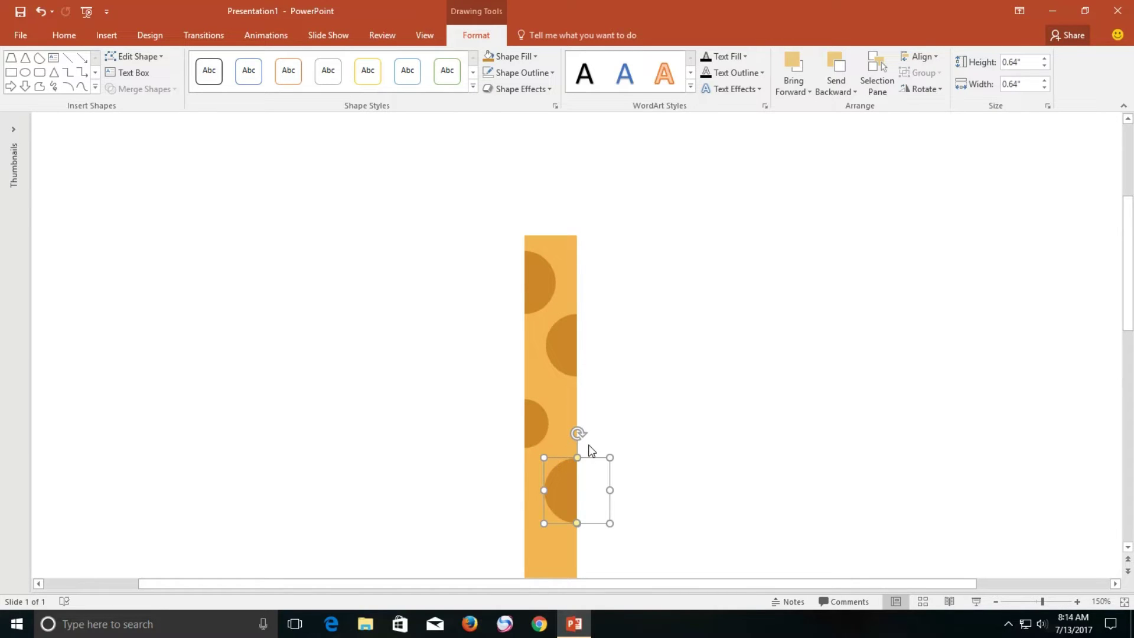
scroll(590, 450, "down", 2)
scroll(594, 425, "down", 3)
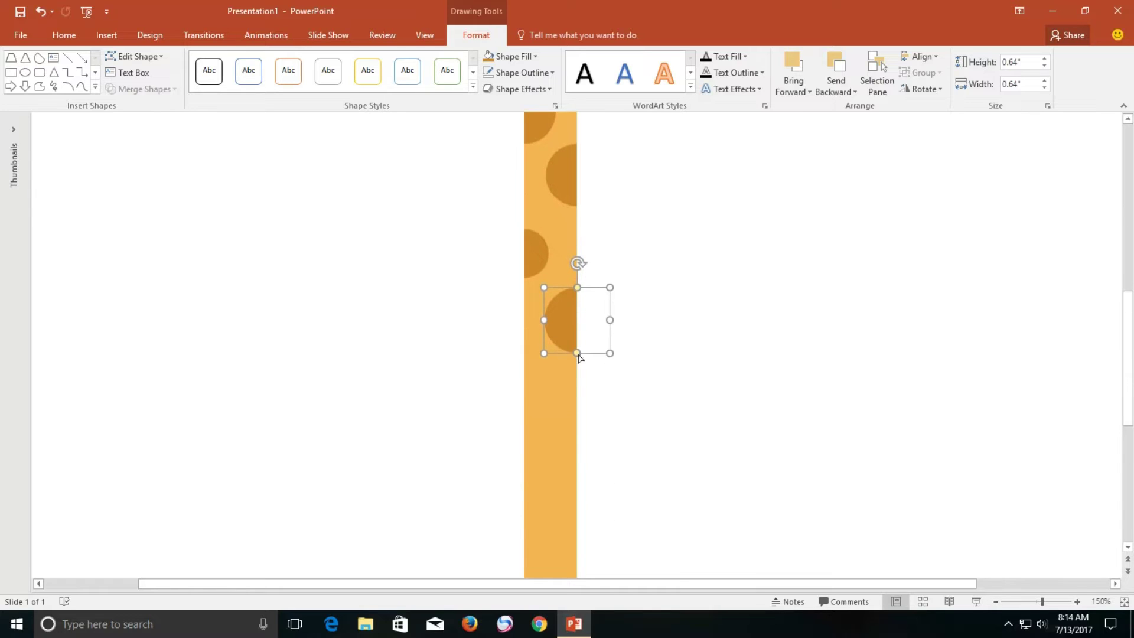
left_click(534, 257)
left_click_drag(534, 257, 527, 420)
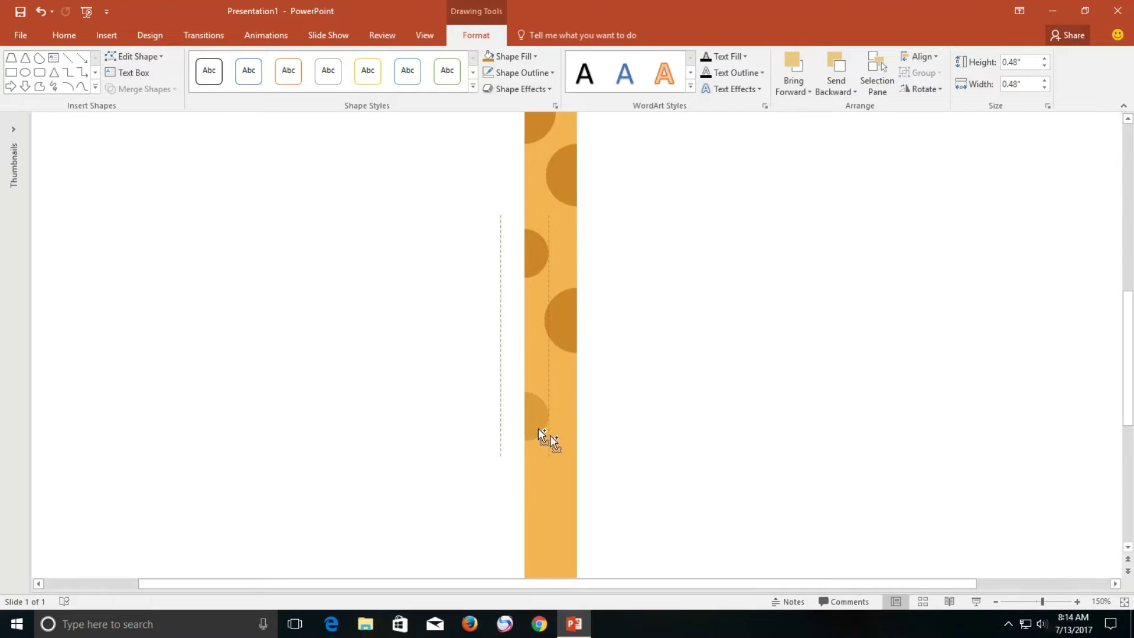
left_click(544, 438)
mouse_move(544, 439)
left_mouse_down()
mouse_move(539, 428)
mouse_move(537, 469)
mouse_move(564, 465)
left_mouse_up()
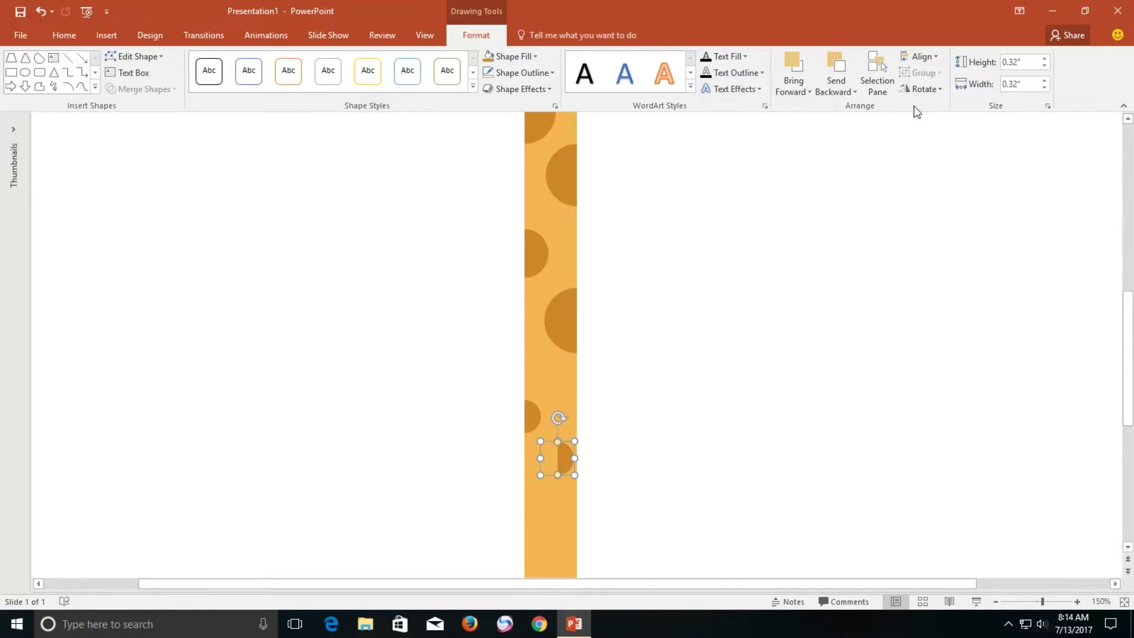
Step: Flip the half-circle spots horizontally and move one onto the neck's right edge
left_click(921, 88)
left_click(943, 163)
mouse_move(555, 458)
left_mouse_down()
mouse_move(570, 461)
mouse_move(556, 436)
mouse_move(568, 523)
mouse_move(531, 511)
left_mouse_up()
left_click(925, 89)
left_click(925, 157)
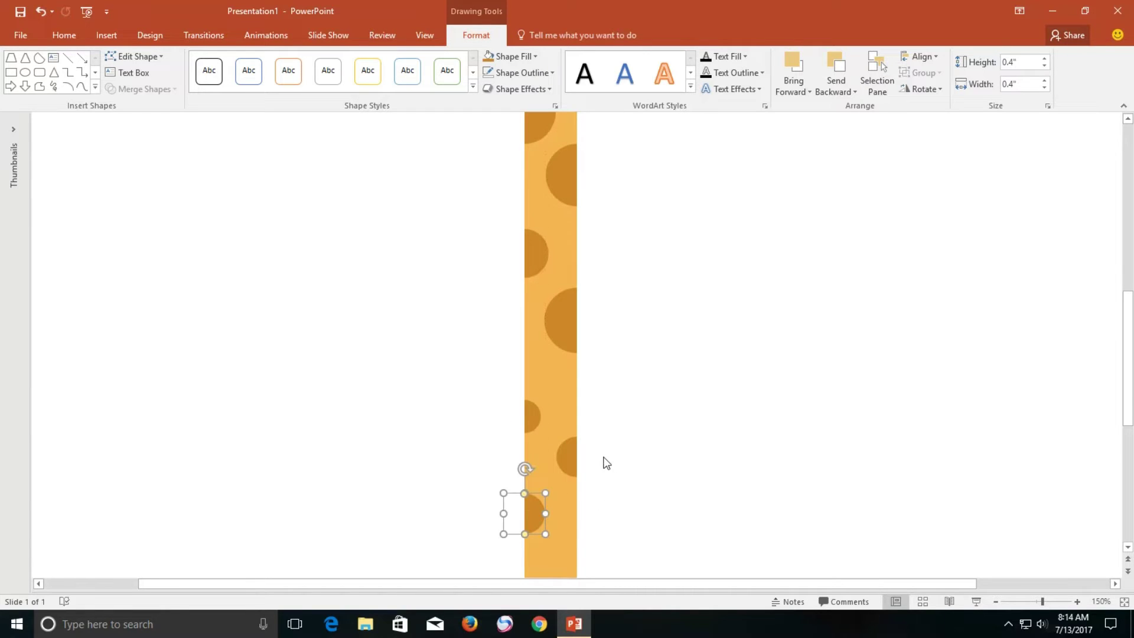
Step: Copy three selected spots down to the bottom of the neck, then select the whole neck
scroll(620, 412, "down", 2, "ctrl")
scroll(618, 411, "down", 4, "ctrl")
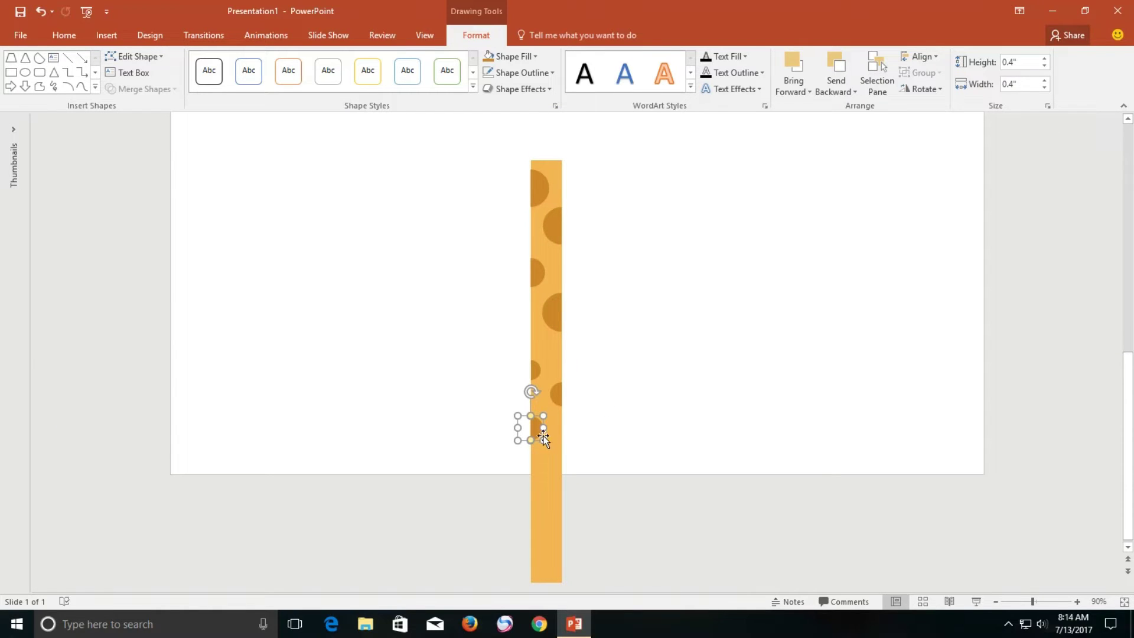
left_click(554, 311)
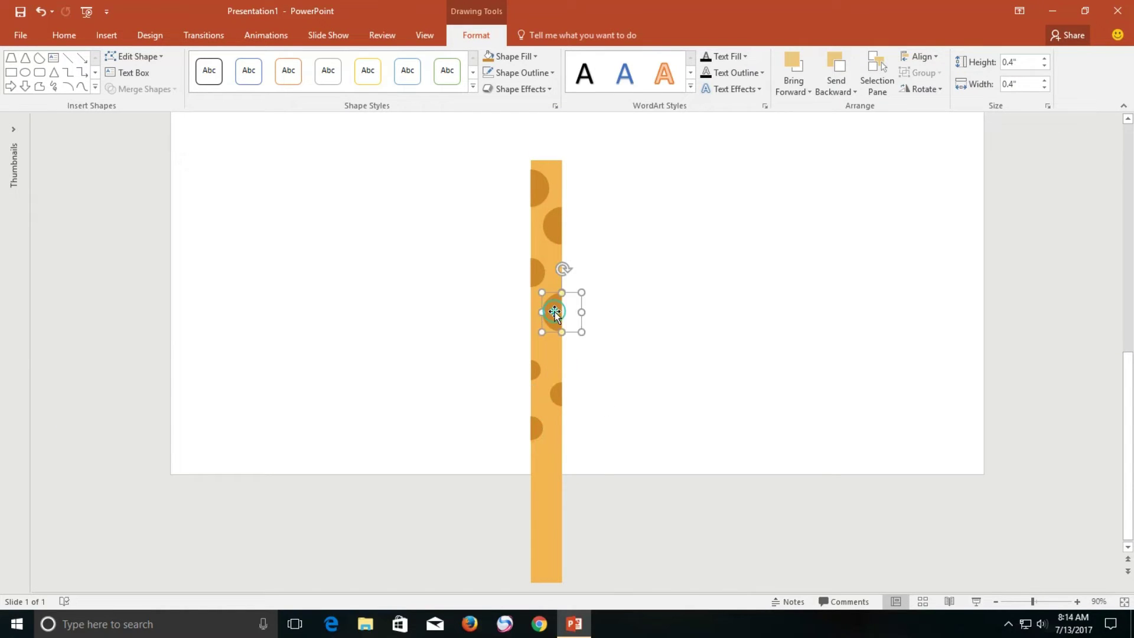
left_click(535, 273, "ctrl")
left_click(563, 234, "ctrl")
left_click_drag(562, 236, 555, 547)
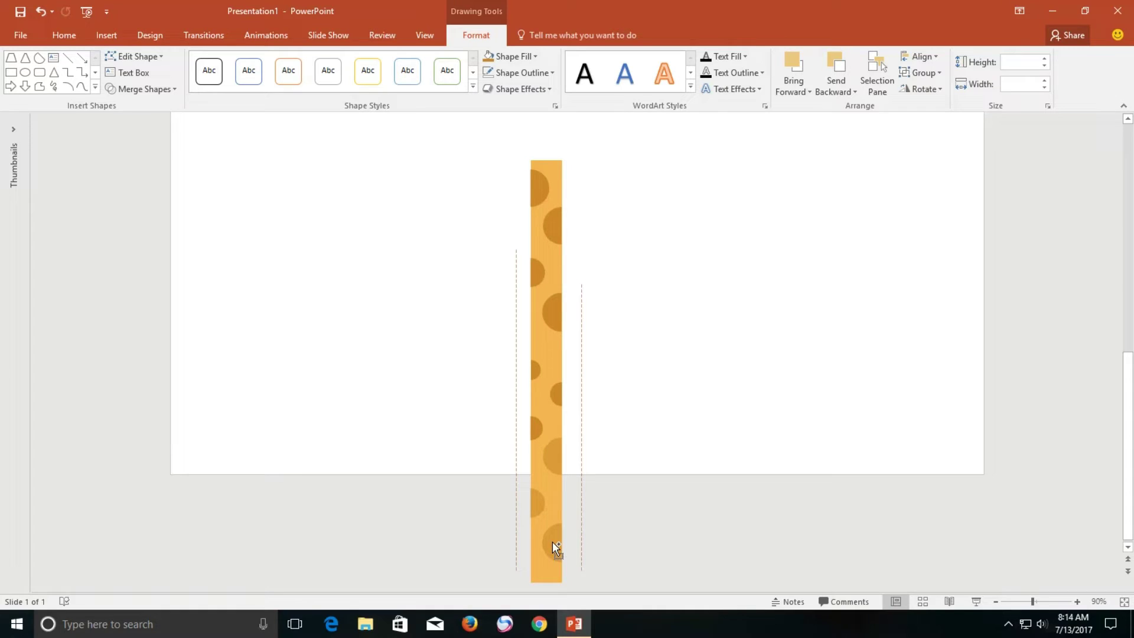
left_click_drag(555, 545, 556, 560)
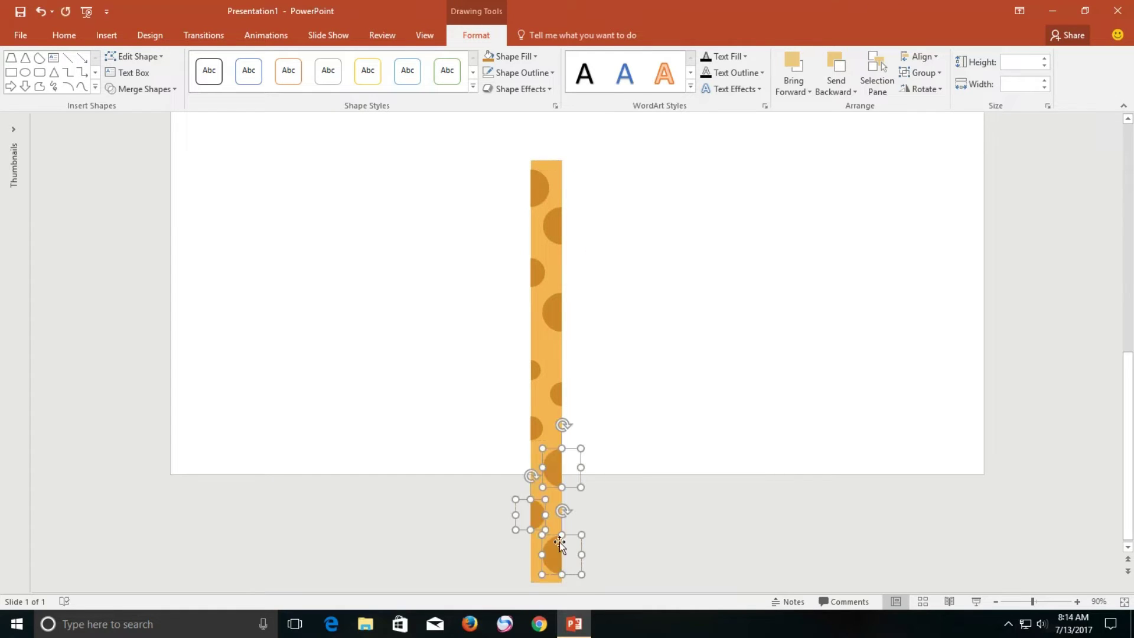
left_click(662, 339)
left_click_drag(471, 142, 577, 551)
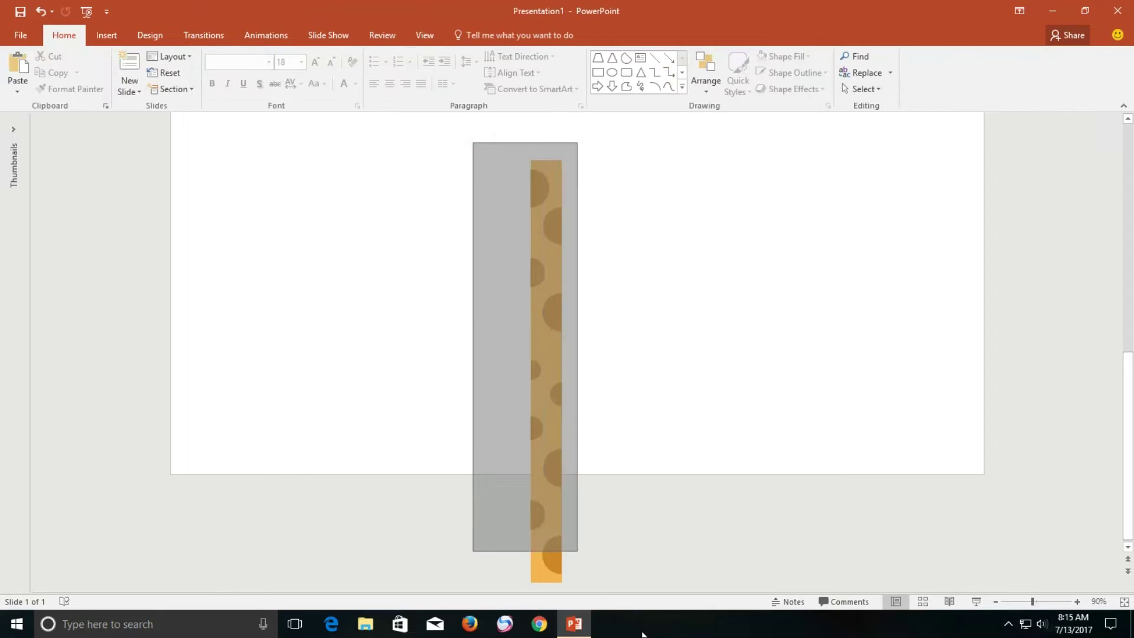
Step: Group the neck rectangle and all its spots into one 6.93-by-1.14-inch object
left_click_drag(643, 633, 651, 620)
left_click(475, 35)
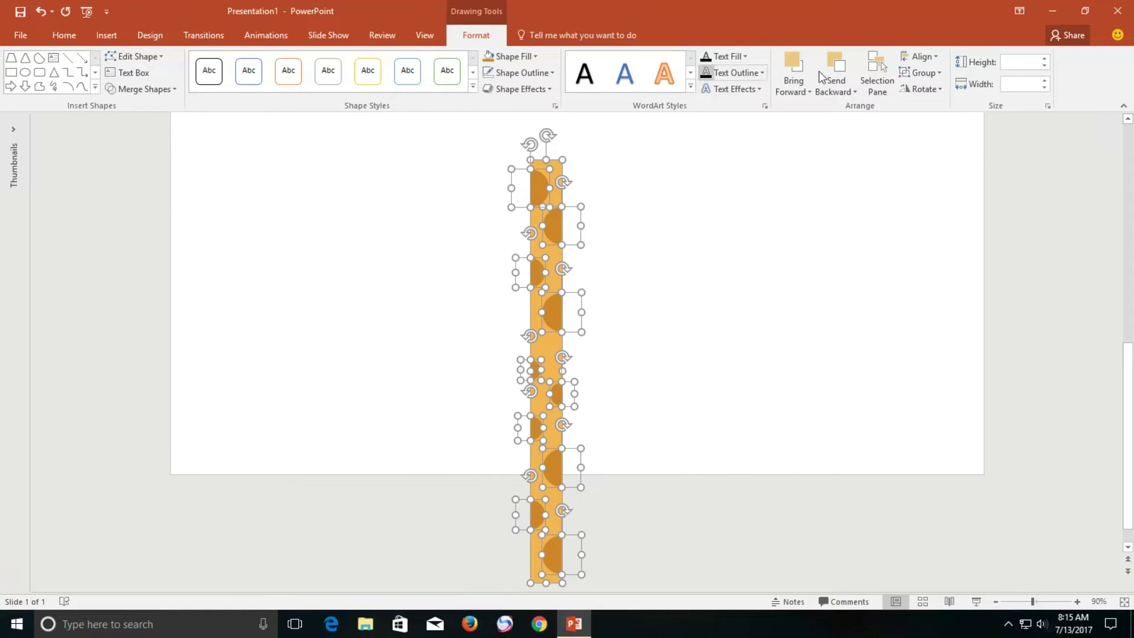
left_click(921, 87)
left_click(924, 73)
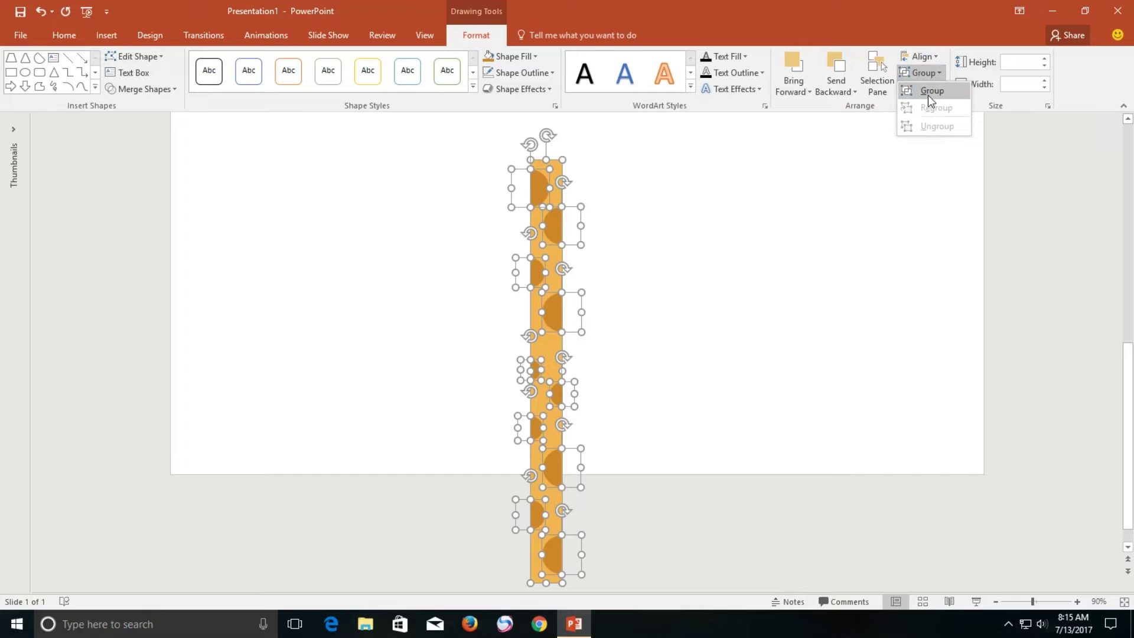
left_click(930, 94)
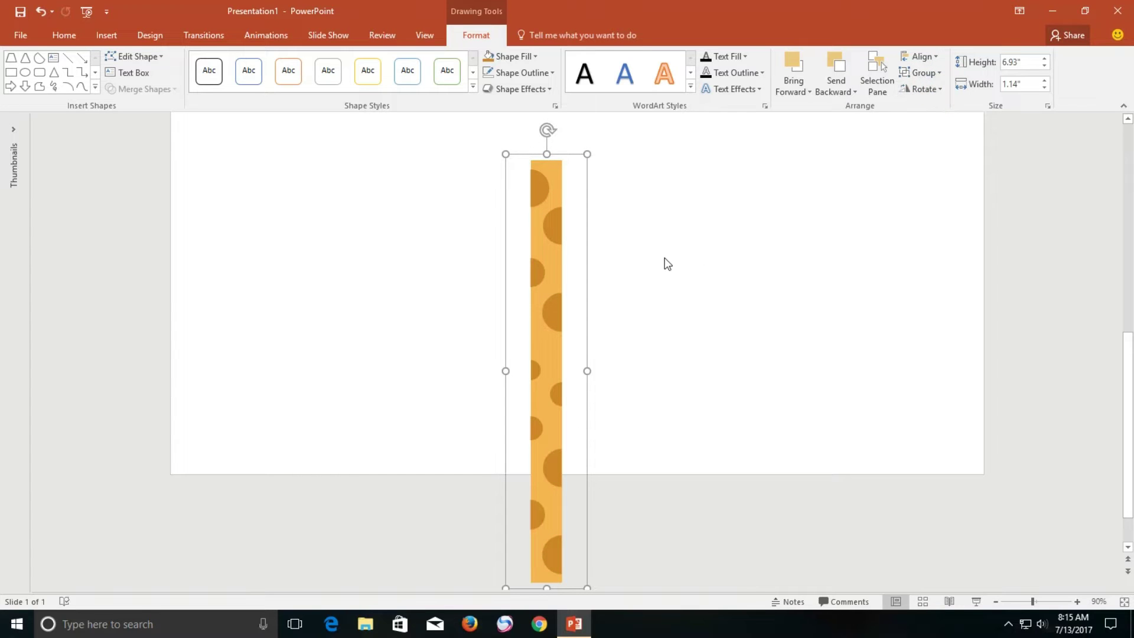
left_click(616, 216)
left_click(550, 169)
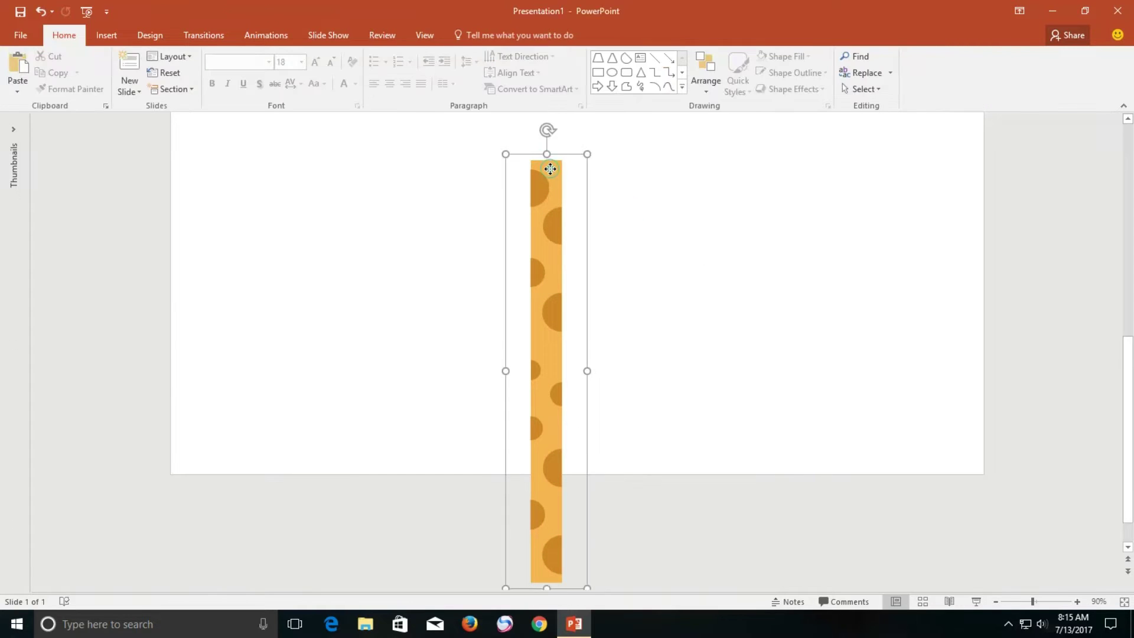
scroll(550, 169, "up", 10)
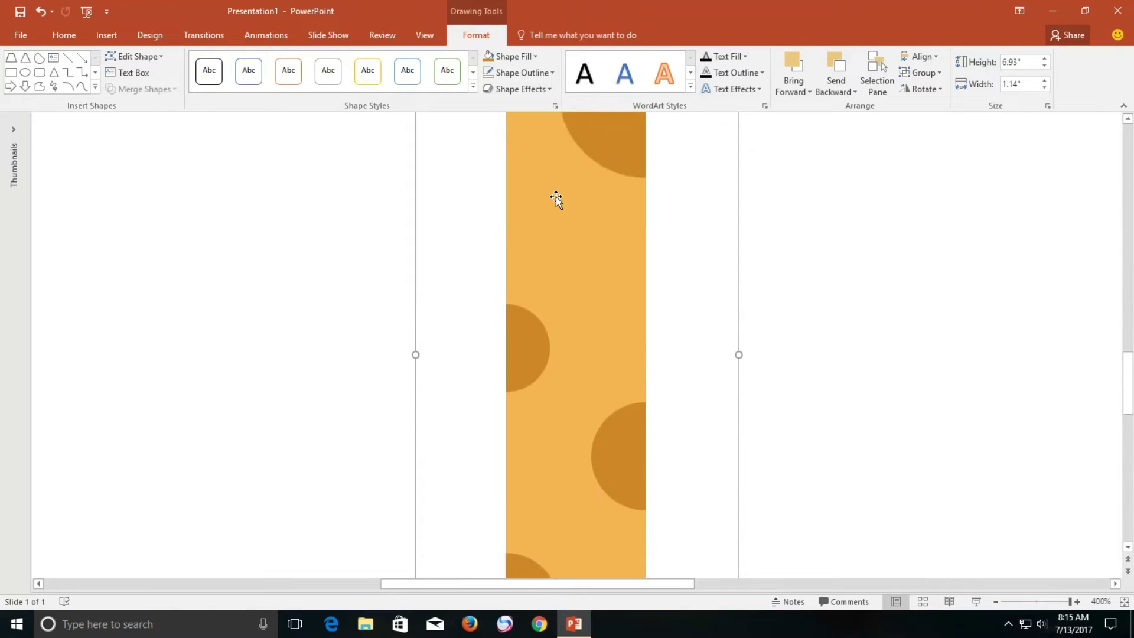
scroll(555, 196, "up", 2)
scroll(555, 196, "up", 2)
scroll(555, 197, "up", 1)
scroll(555, 197, "up", 2)
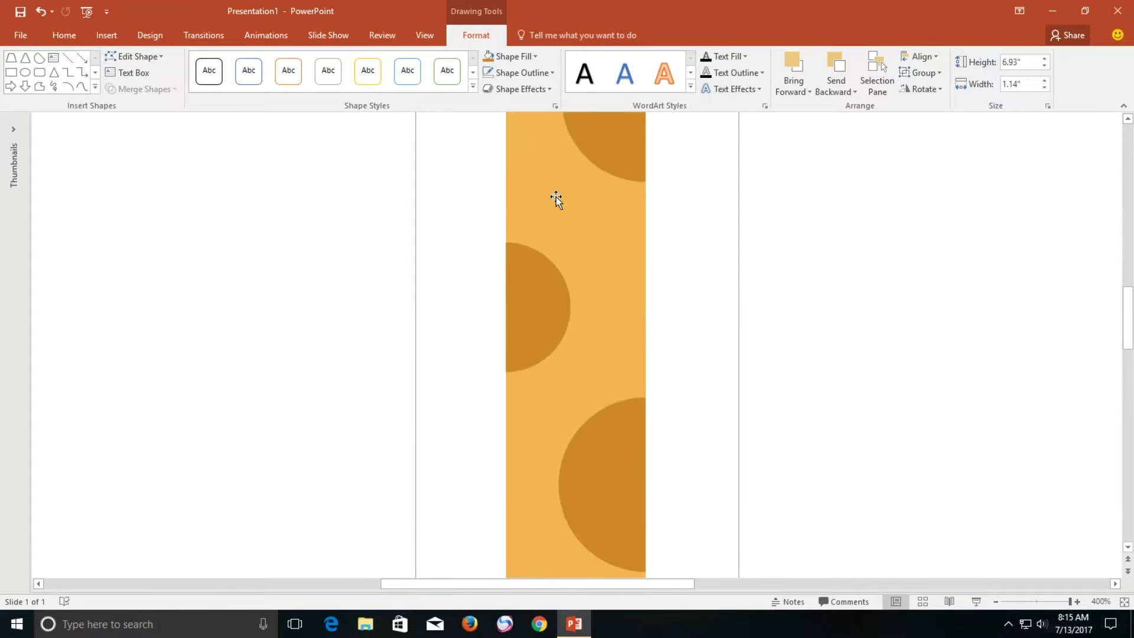
scroll(555, 197, "up", 2)
scroll(555, 196, "up", 2)
scroll(555, 197, "up", 2)
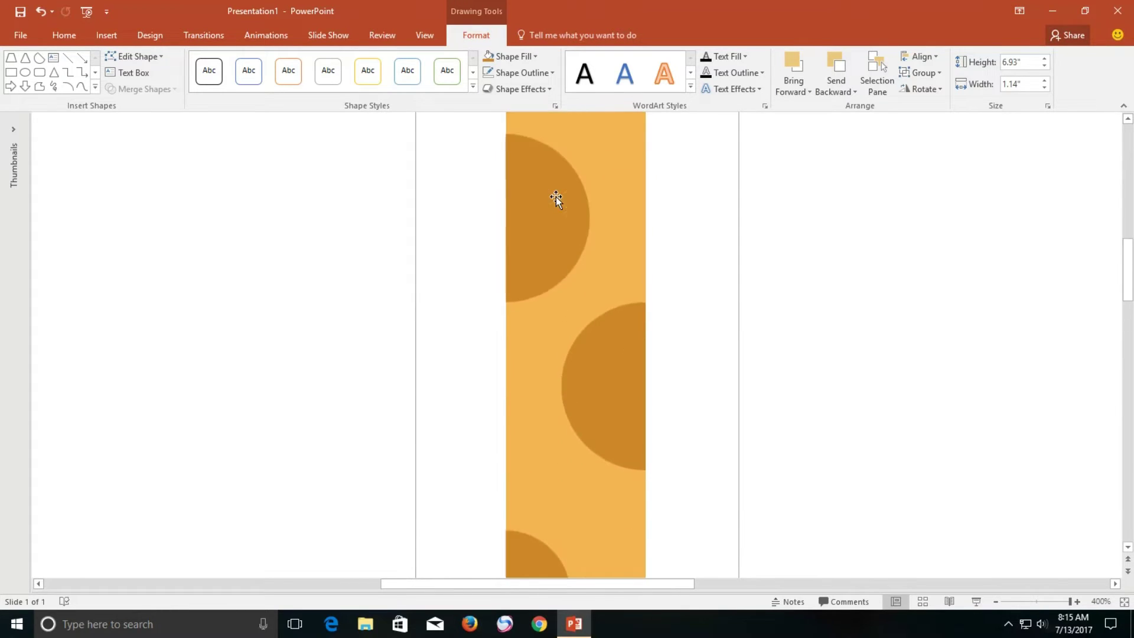
scroll(556, 197, "up", 3)
scroll(555, 196, "up", 2)
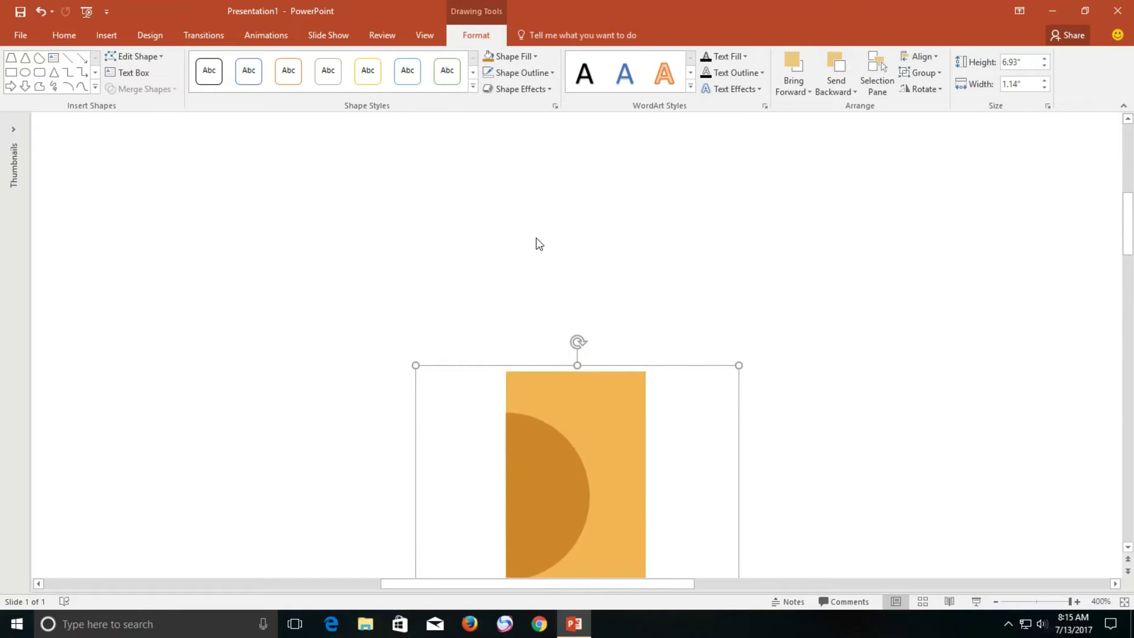
Step: Draw a circle above the neck and centre it horizontally over the neck
left_click(116, 37)
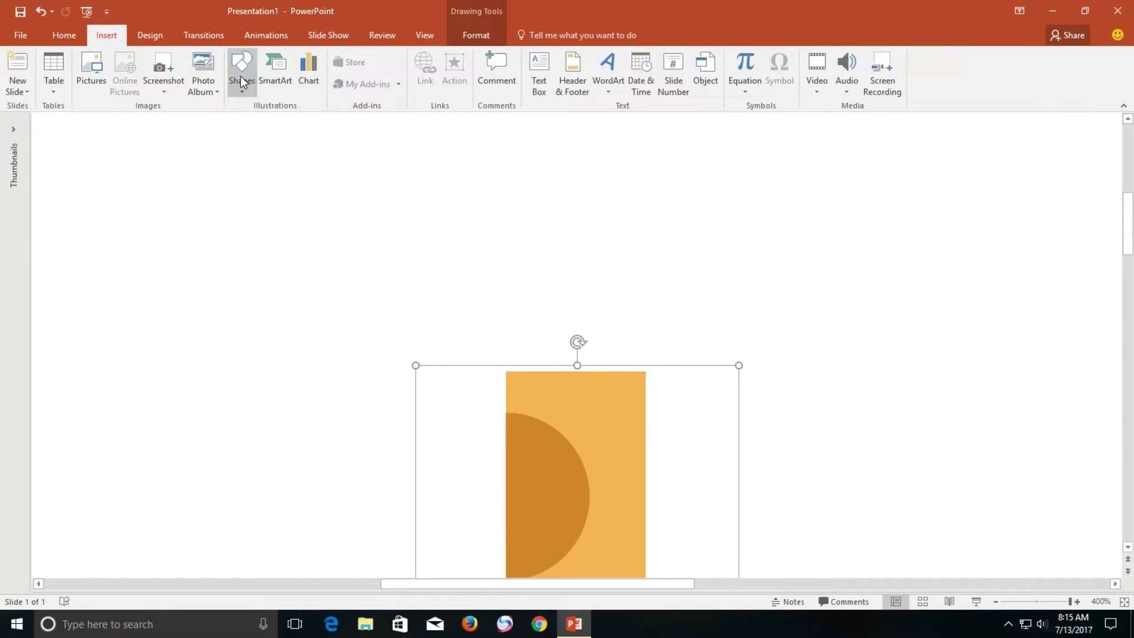
left_click(242, 76)
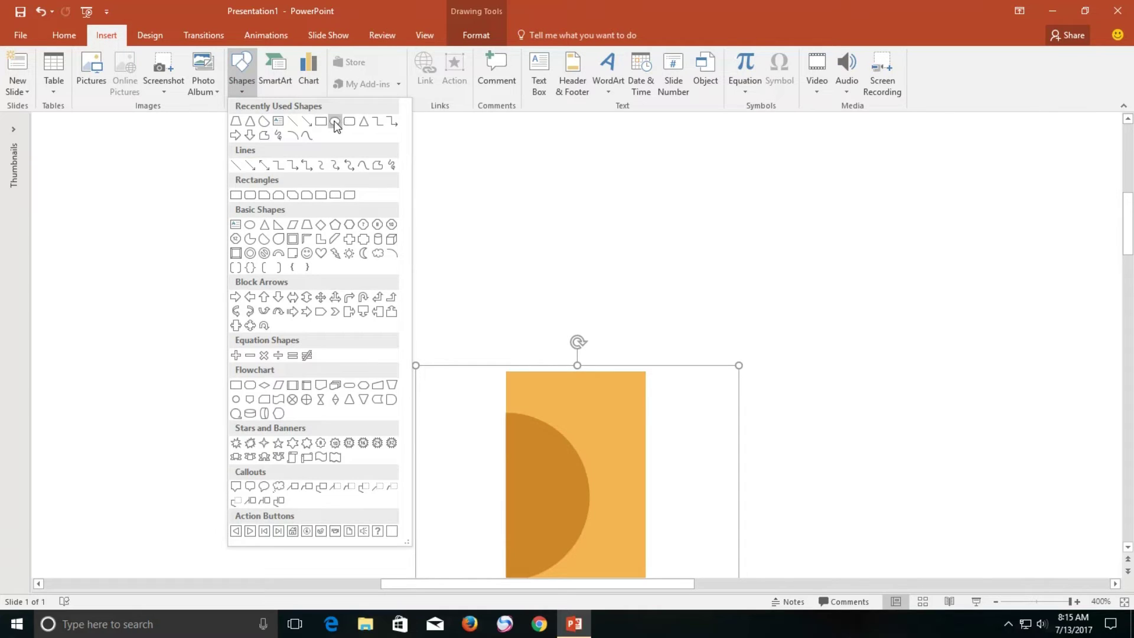
left_click(335, 123)
left_click_drag(523, 261, 797, 532)
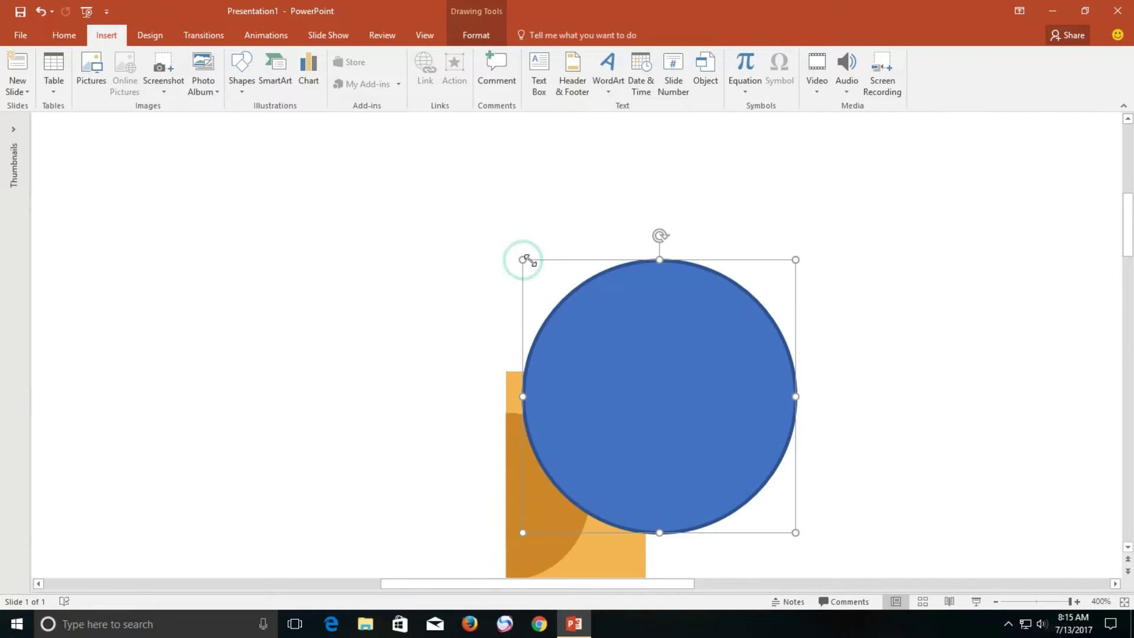
left_click_drag(658, 362, 579, 251)
scroll(636, 313, "down", 5, "ctrl")
left_click(592, 434, "shift")
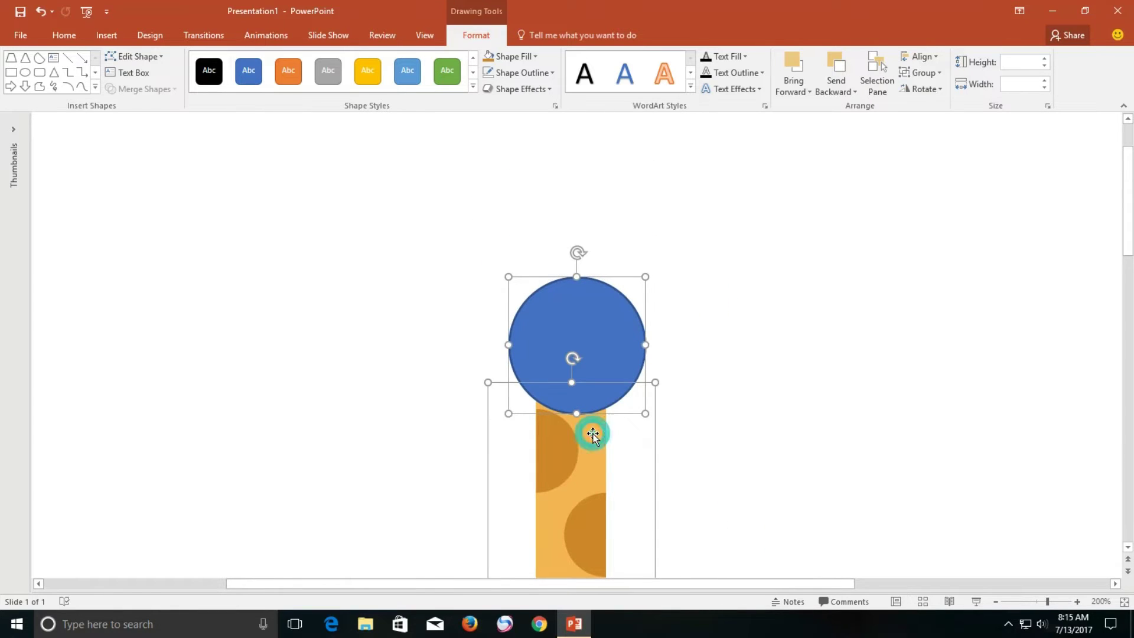
left_click(922, 57)
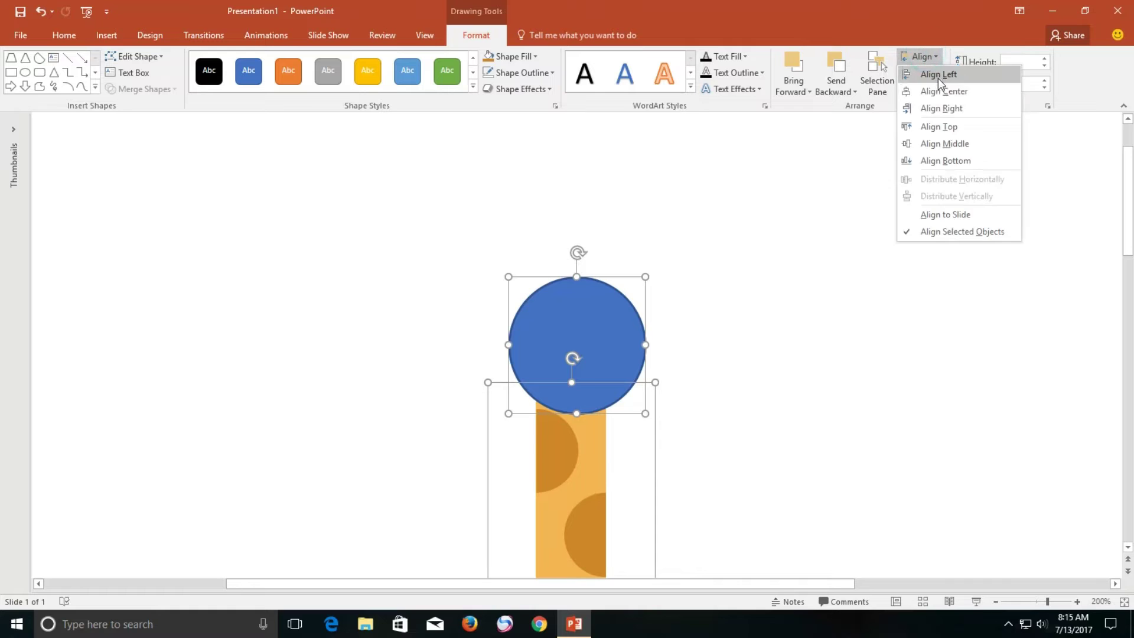
left_click(941, 91)
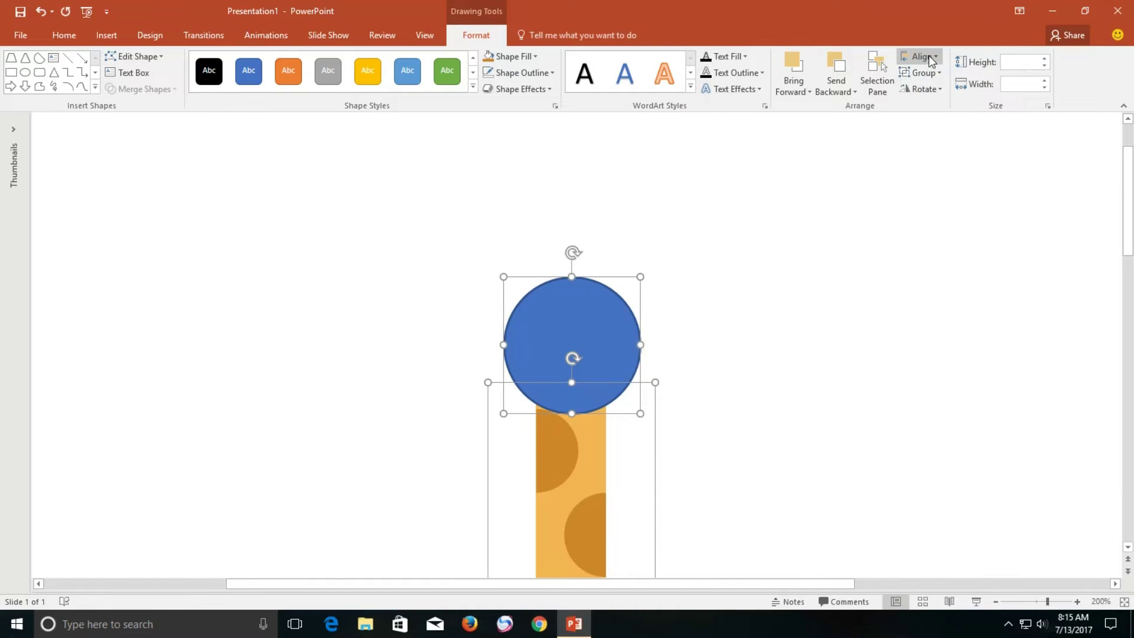
left_click(635, 238)
left_click(576, 319)
Step: Give the head no outline, the neck's light orange fill, and an outer drop shadow
double_click(576, 319)
left_click(485, 78)
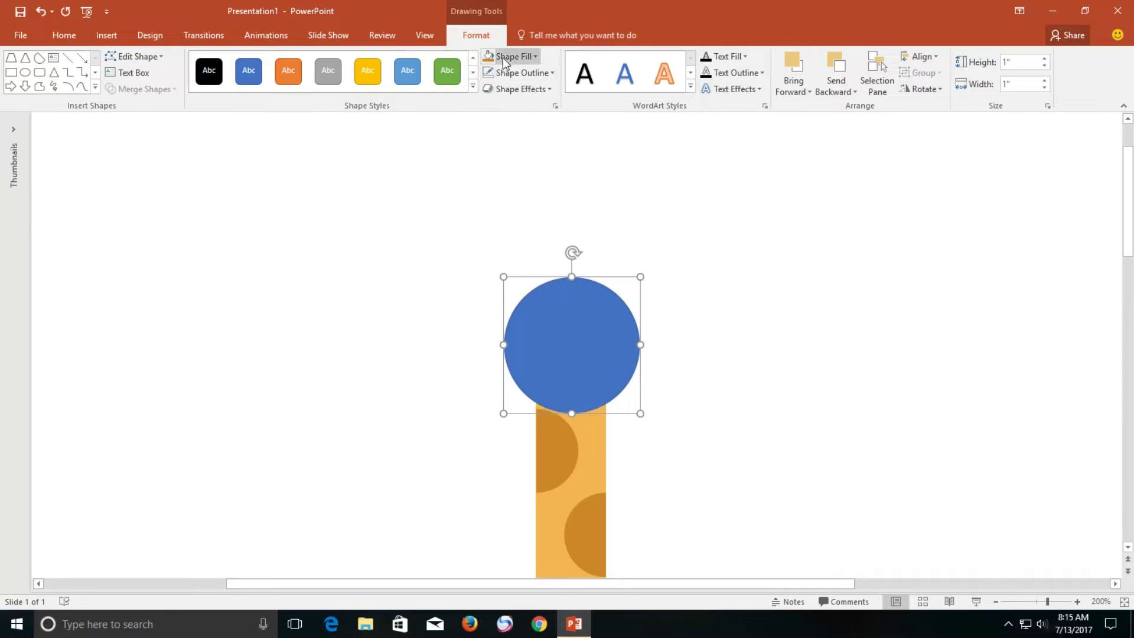
scroll(493, 171, "down", 5)
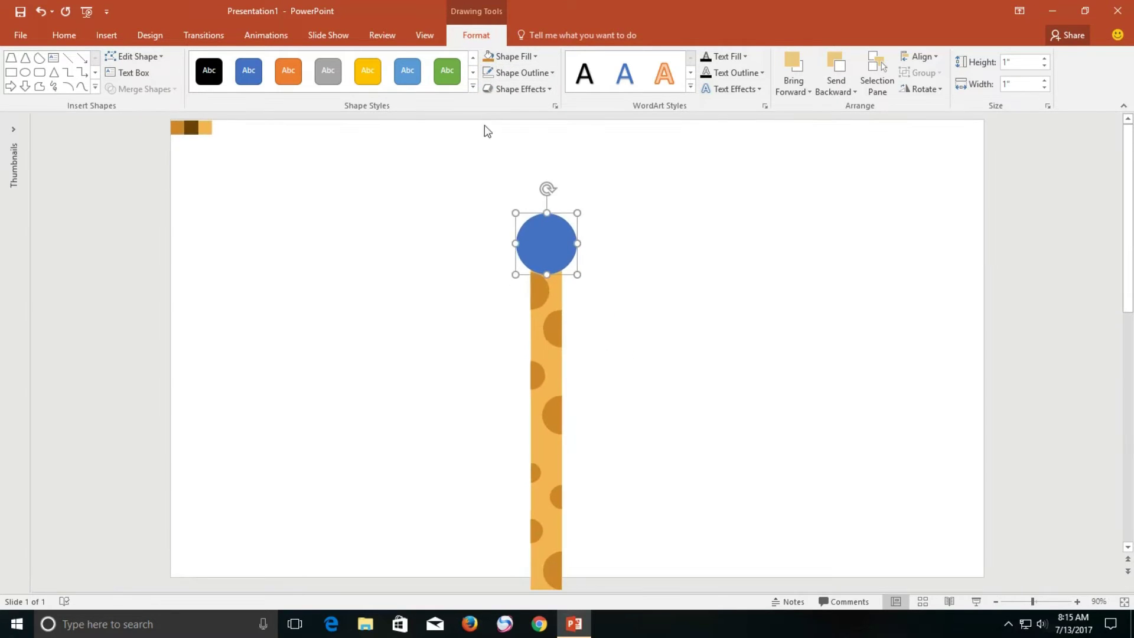
left_click(521, 57)
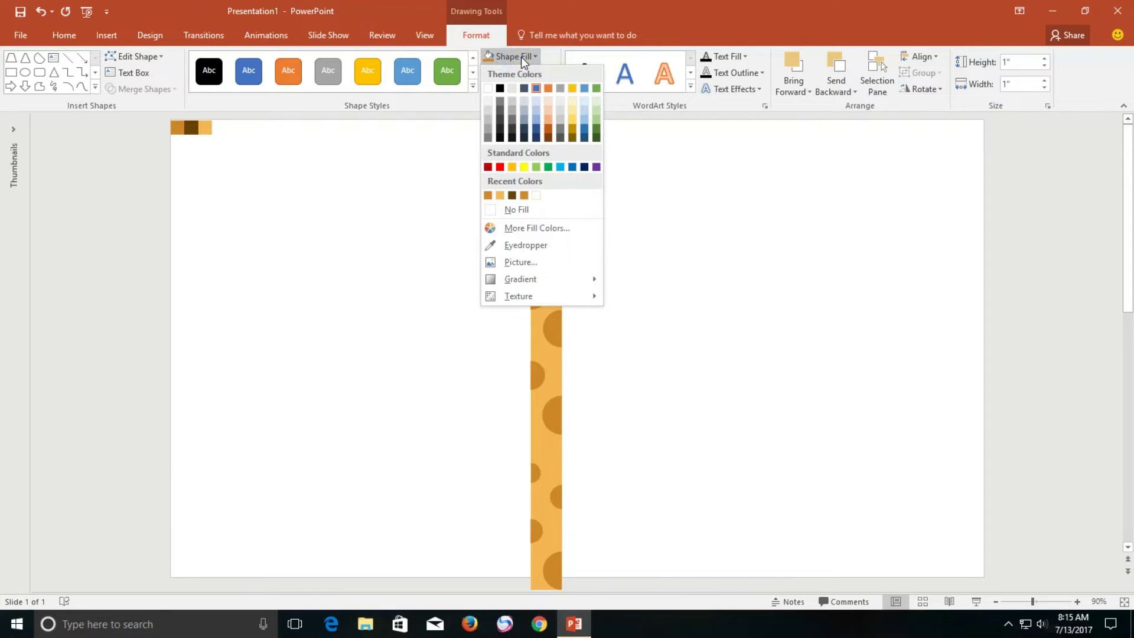
left_click(525, 245)
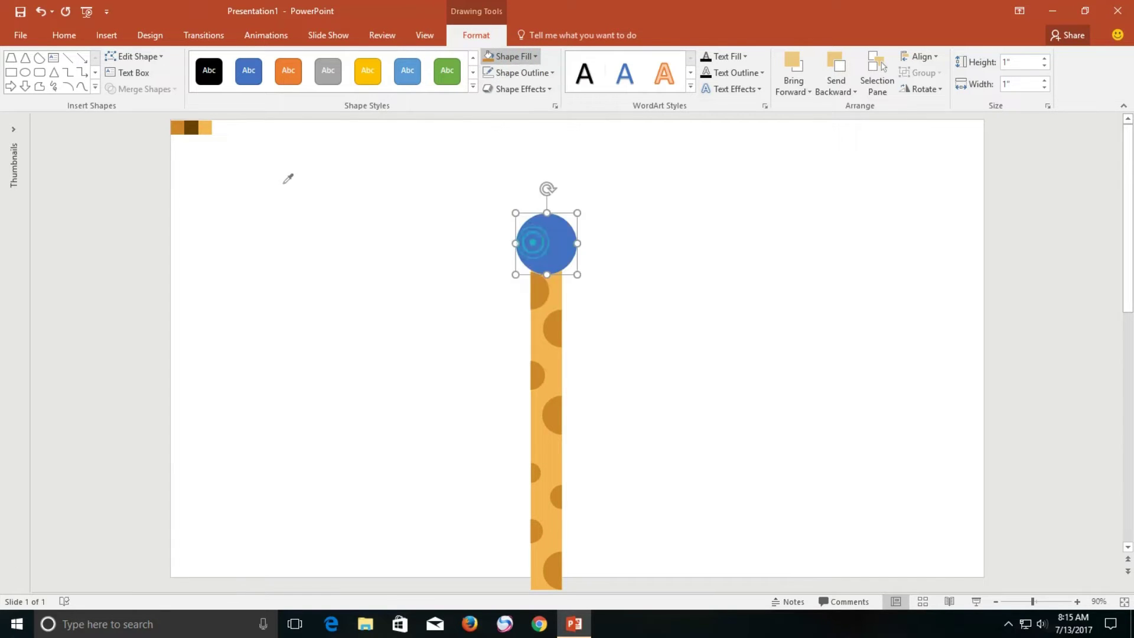
left_click(205, 128)
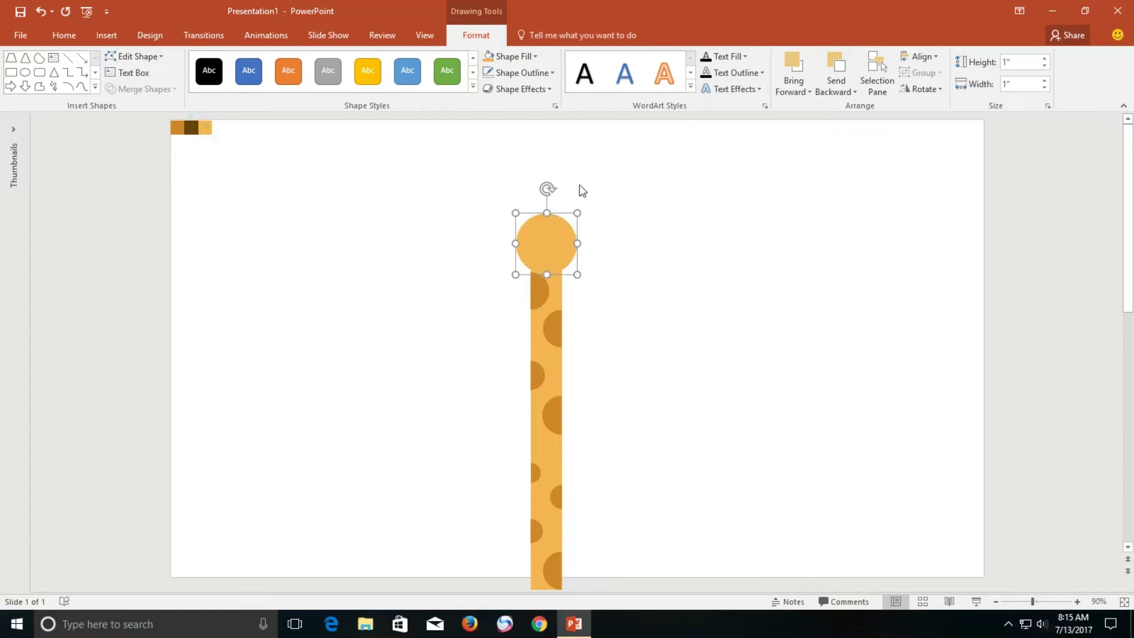
left_click(528, 92)
mouse_move(529, 146)
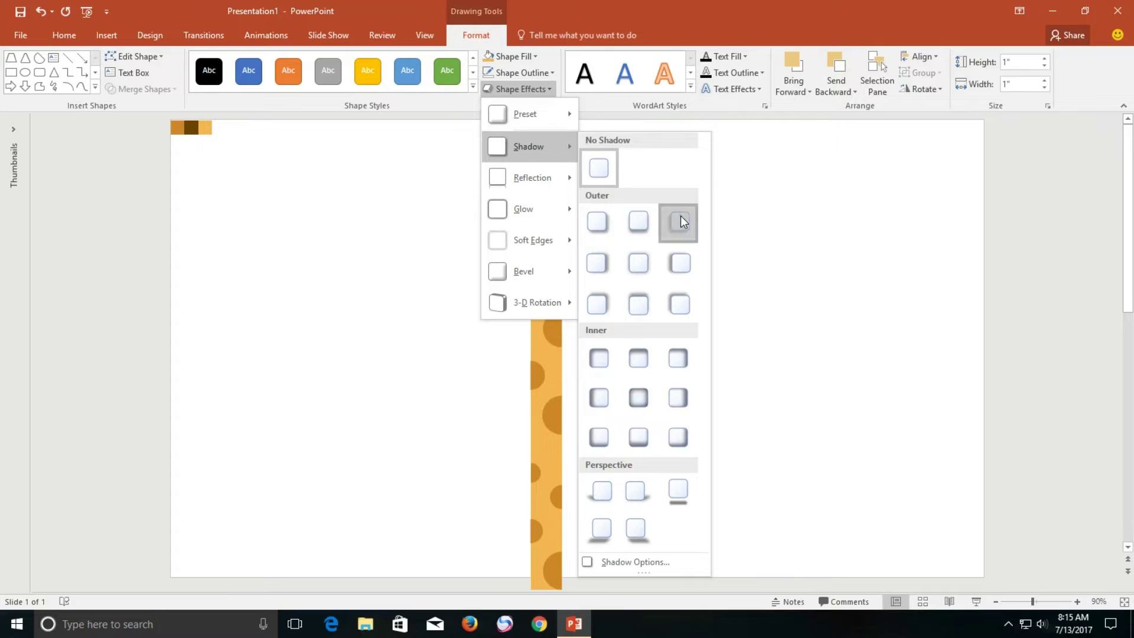
left_click(679, 222)
left_click(639, 223)
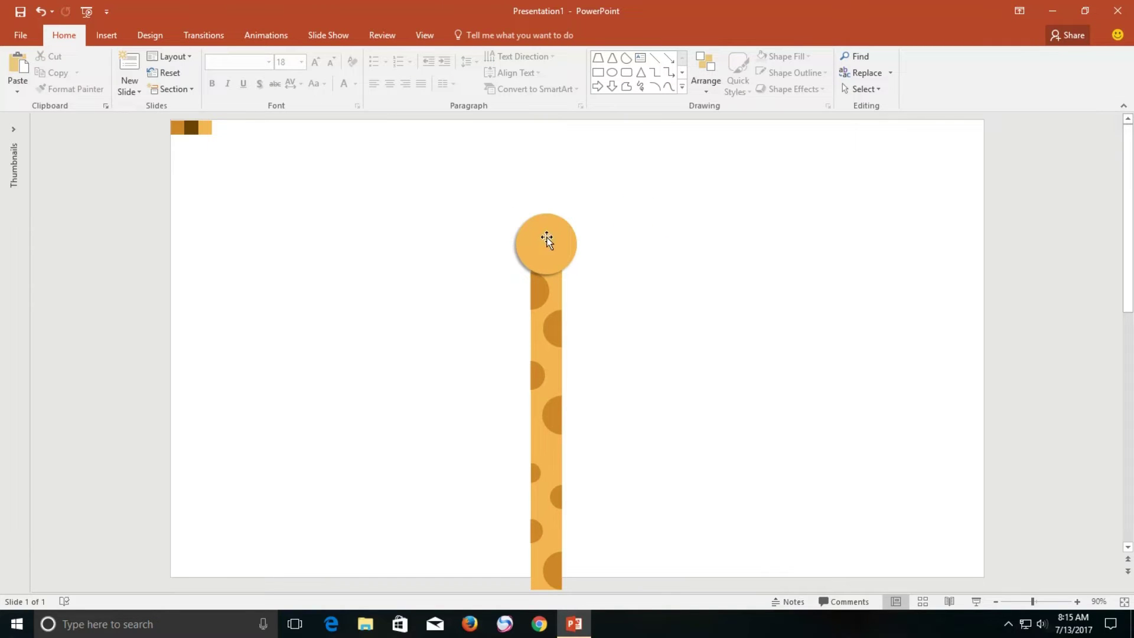
Step: Insert a small circle and place it on the giraffe's head
left_click(107, 36)
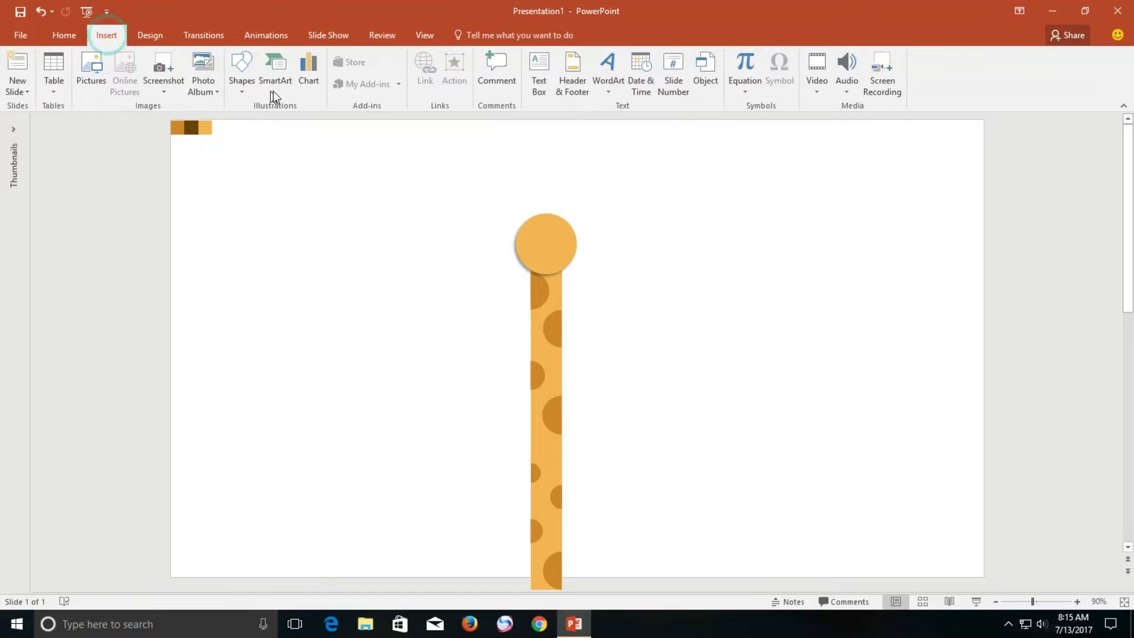
left_click(243, 73)
left_click(334, 121)
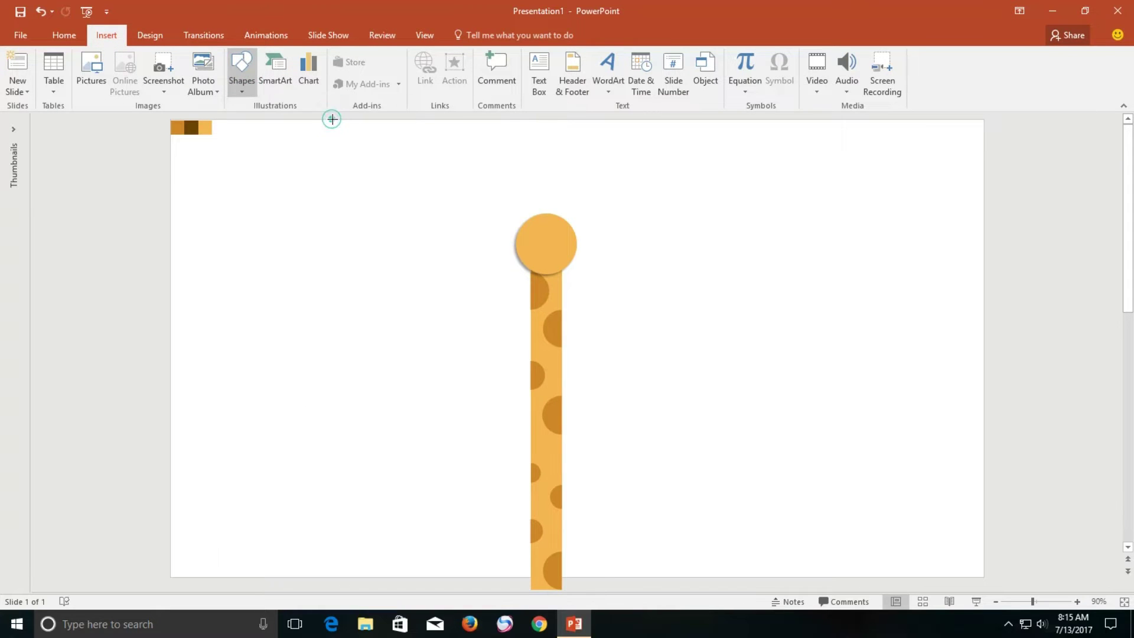
left_click(542, 237)
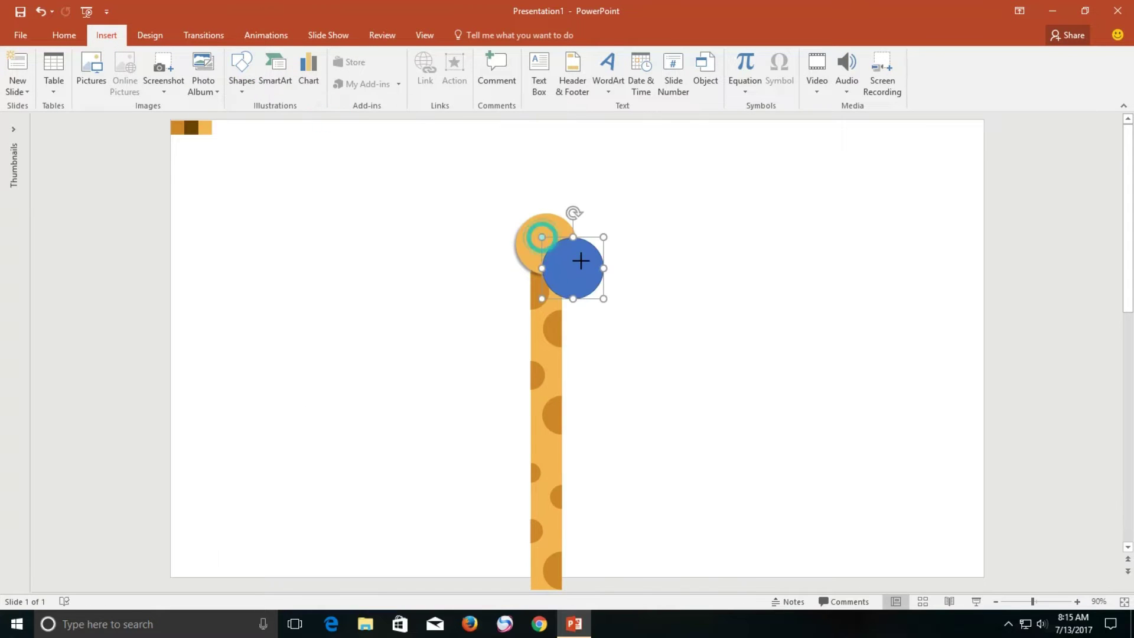
left_click(603, 298)
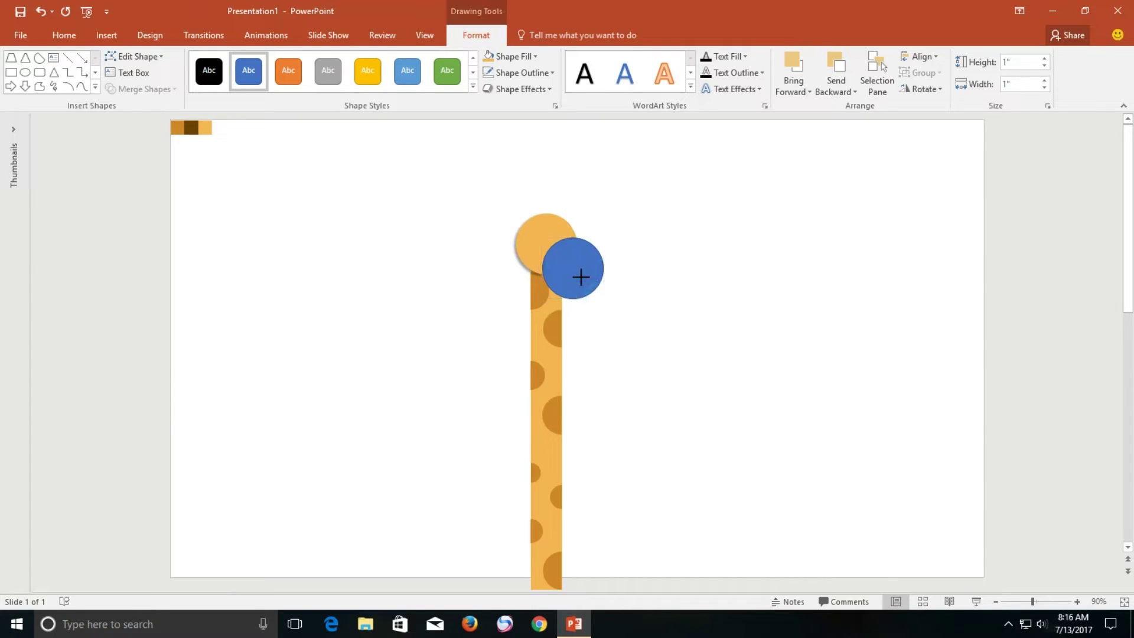
mouse_move(573, 268)
left_mouse_down()
mouse_move(619, 298)
mouse_move(584, 281)
left_mouse_up()
left_click(550, 260)
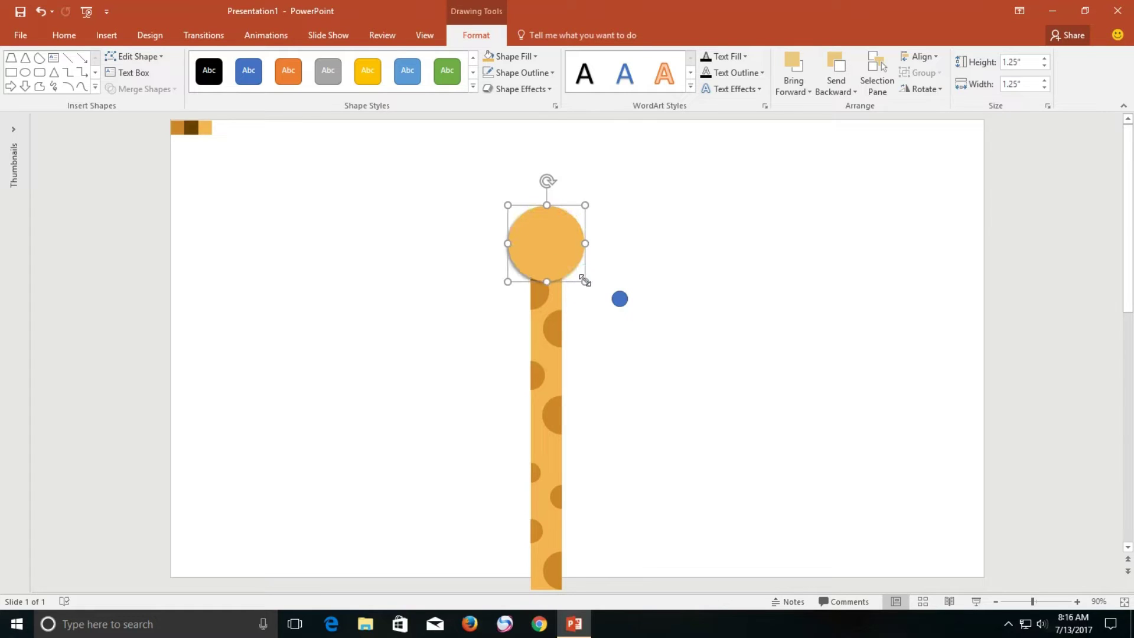
left_click(625, 303)
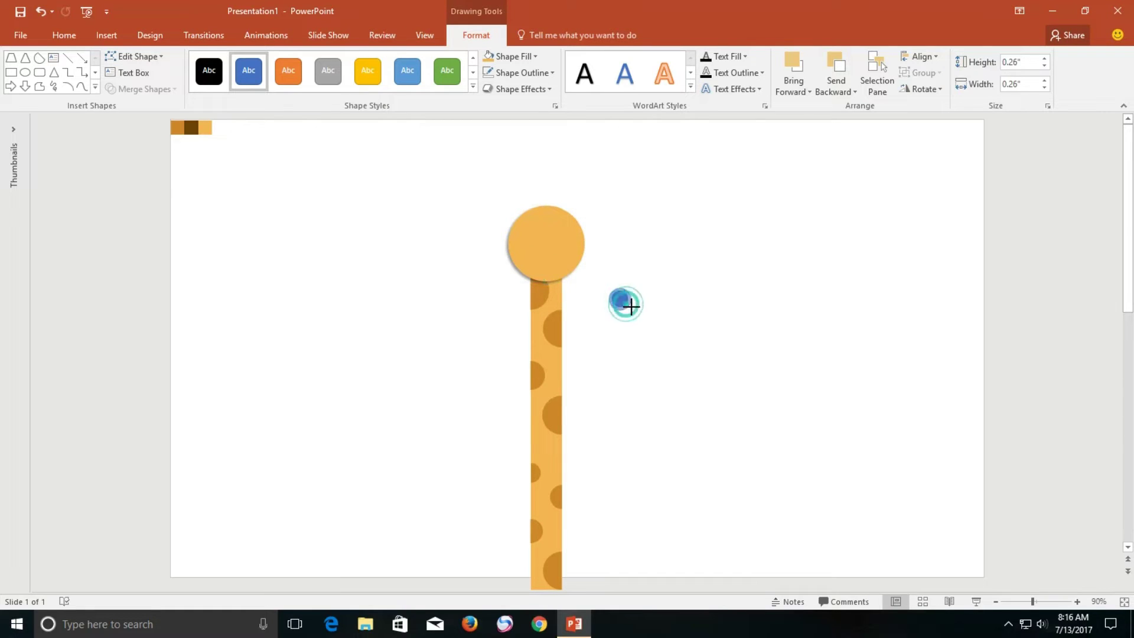
left_click_drag(635, 314, 562, 236)
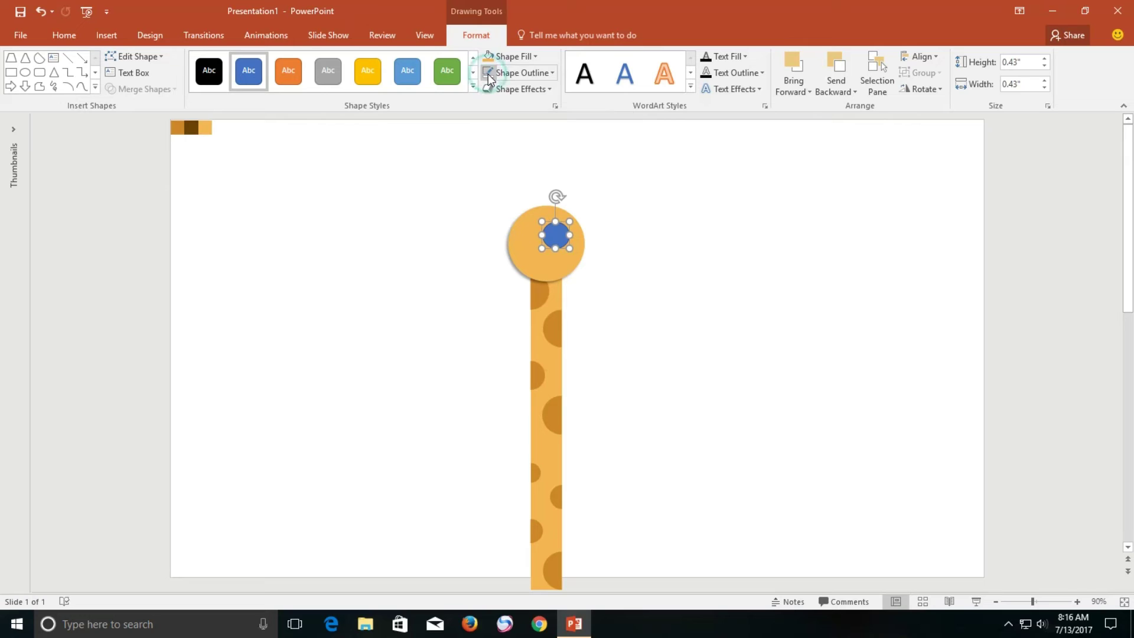
Step: Fill the small circle white and position it on the head's upper right
left_click(522, 57)
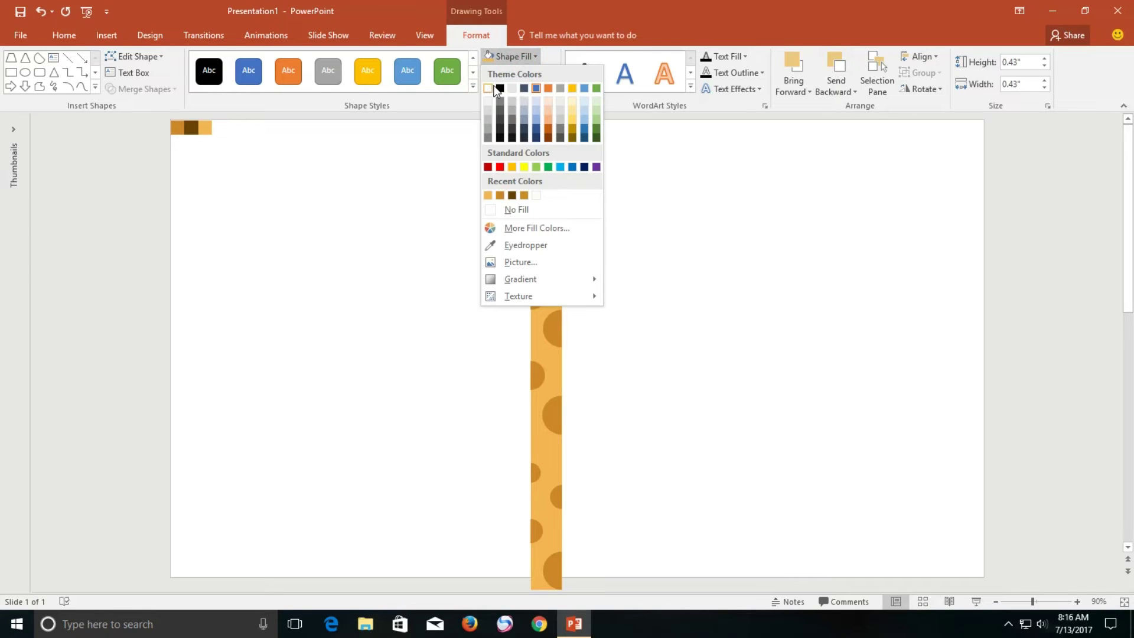
left_click(488, 88)
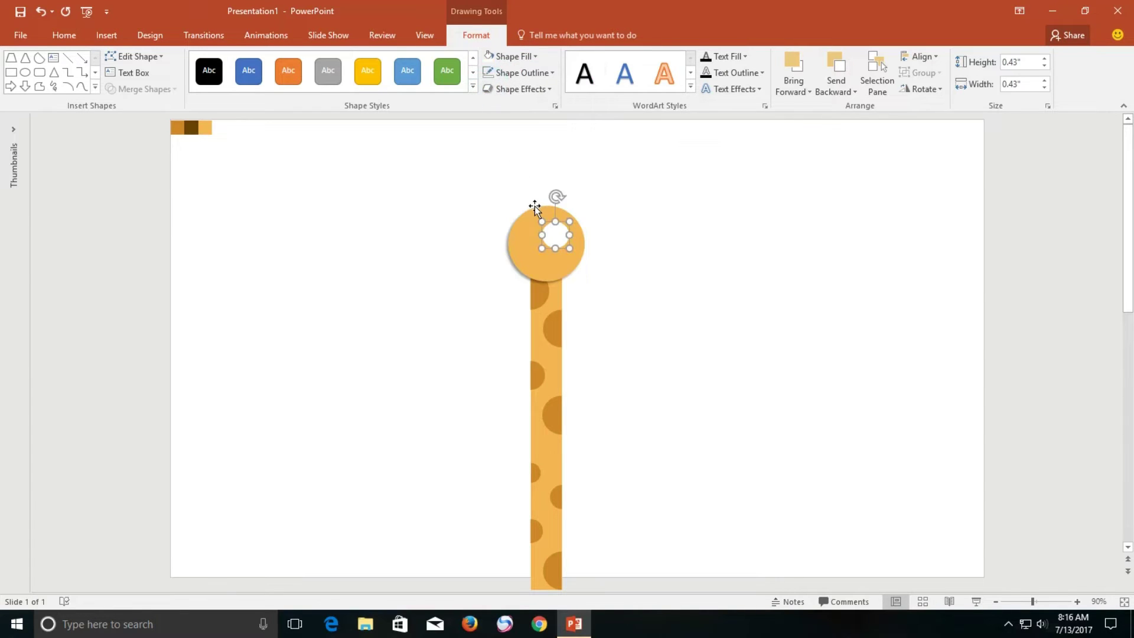
scroll(590, 229, "up", 5)
scroll(591, 228, "up", 5)
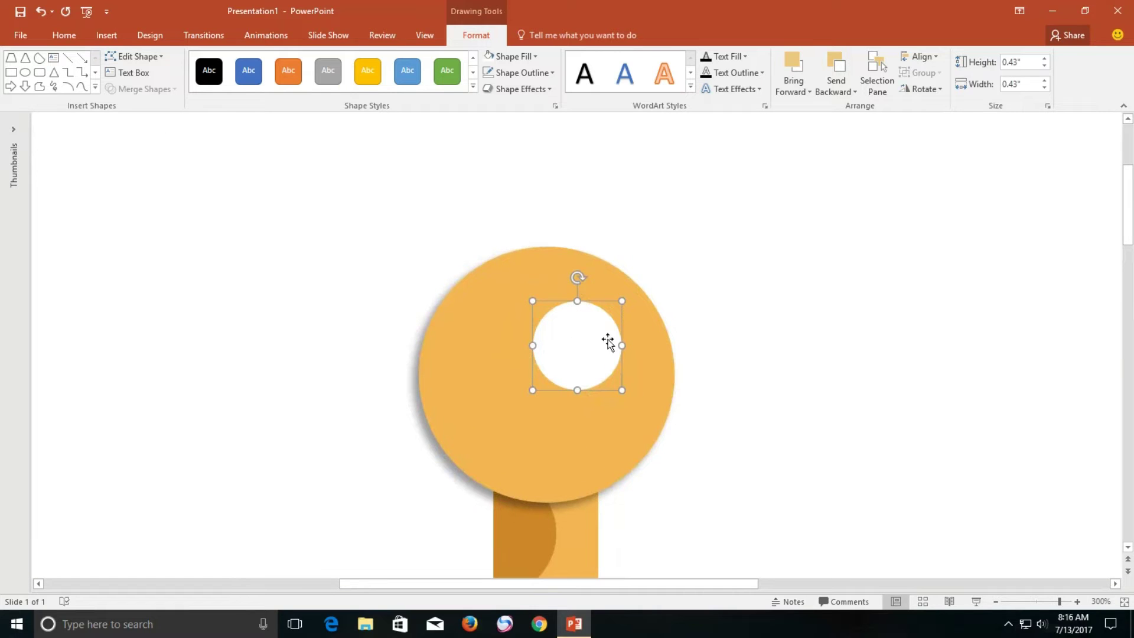
mouse_move(622, 389)
left_mouse_down()
mouse_move(577, 326)
mouse_move(579, 307)
left_mouse_up()
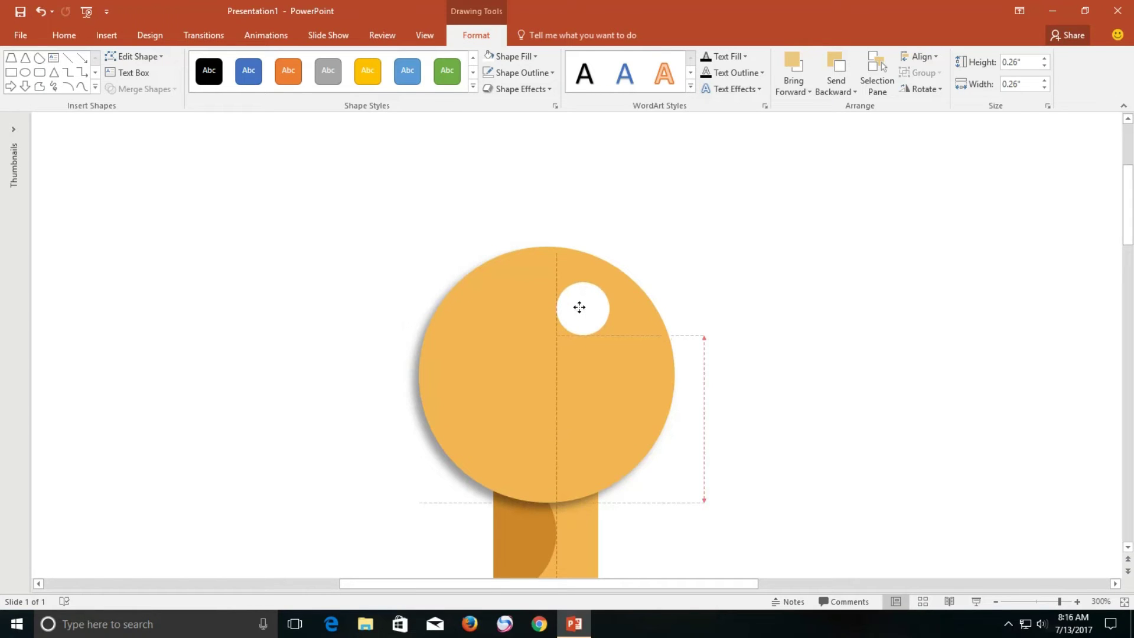
mouse_move(580, 312)
left_mouse_down()
mouse_move(580, 324)
mouse_move(576, 271)
left_mouse_up()
left_click(42, 12)
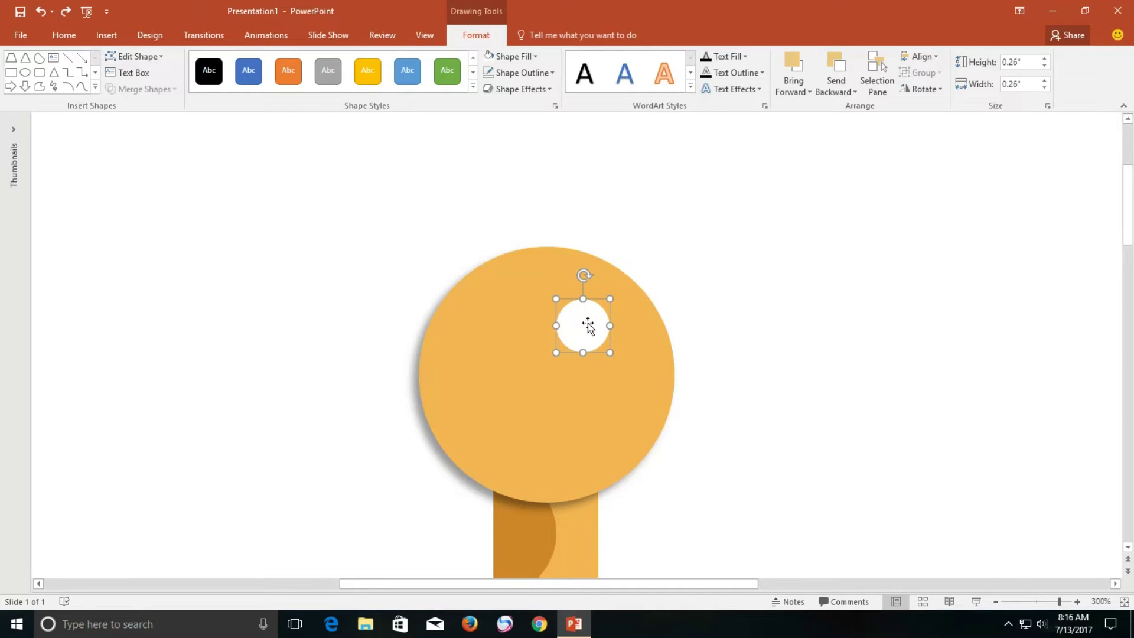
left_click_drag(590, 327, 613, 324)
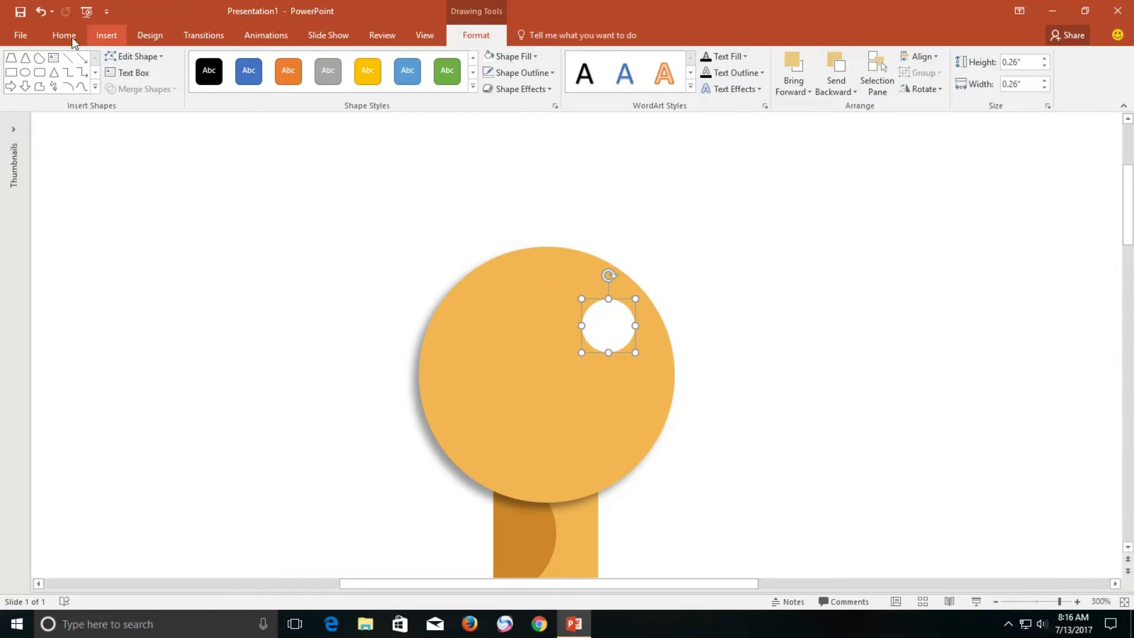
Step: Copy and paste the white circle, shrinking the duplicate to 0.26 inches beside it
left_click(63, 36)
left_click(56, 72)
left_click(18, 65)
left_click_drag(667, 385, 655, 372)
Step: Colour the small circle with the eyedropped dark brown swatch and move it into the eye's right side as the pupil
scroll(614, 353, "down", 5)
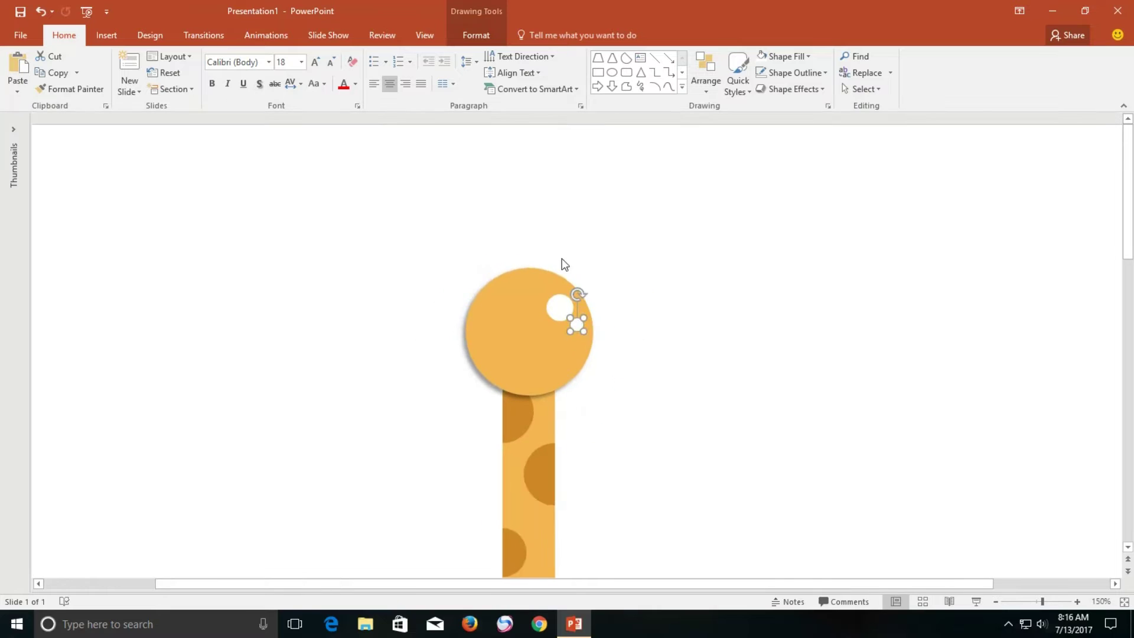
scroll(562, 261, "down", 2)
left_click(476, 37)
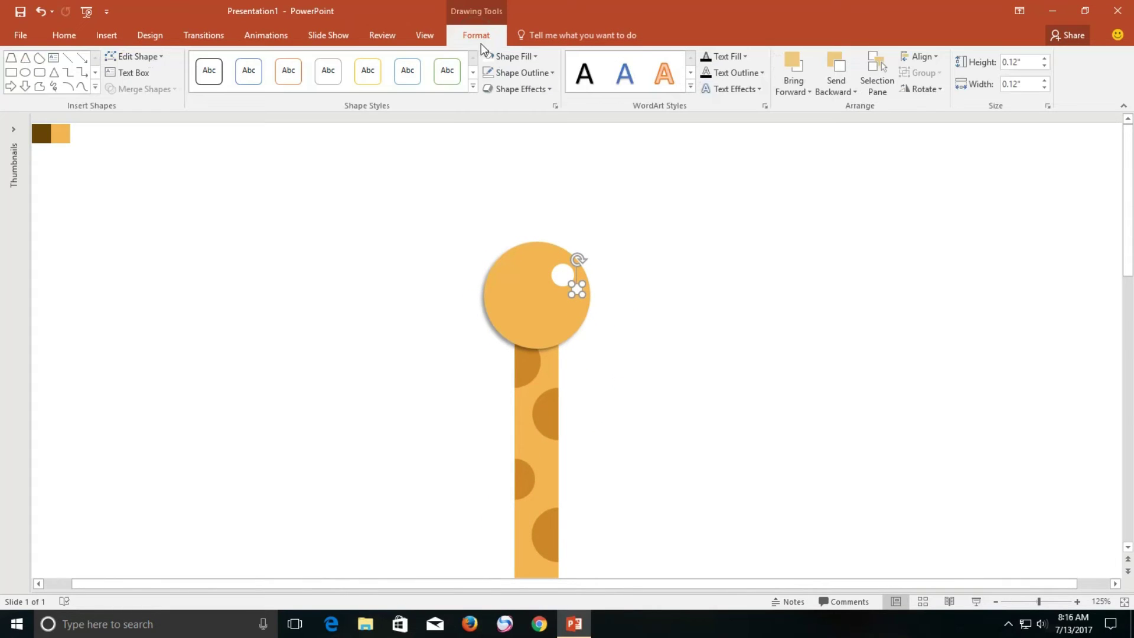
left_click(514, 56)
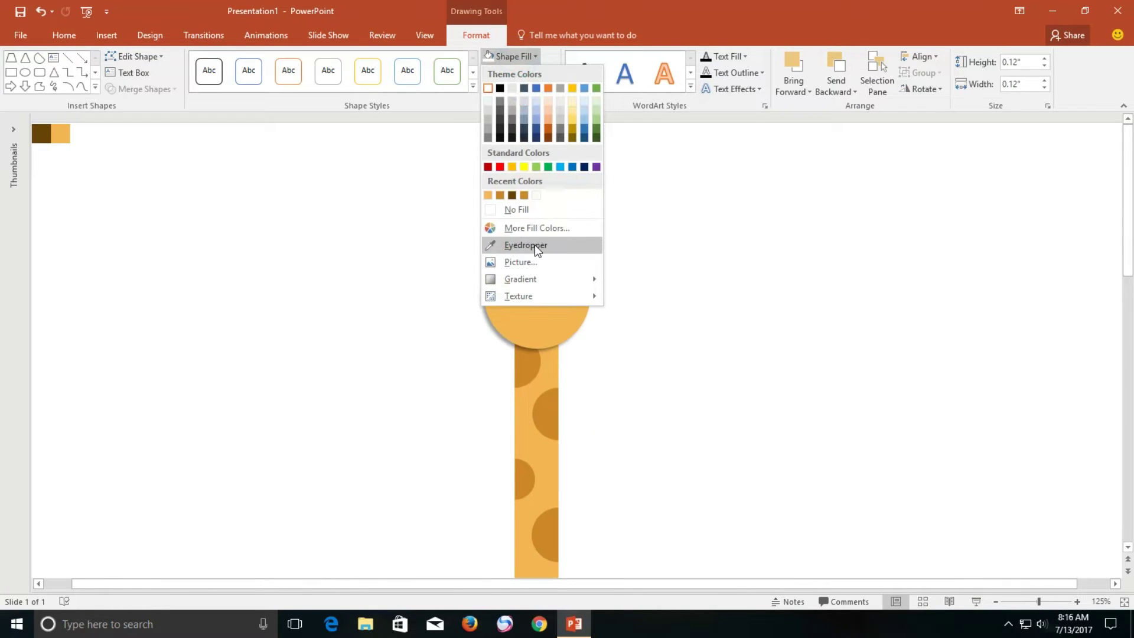
left_click(526, 244)
left_click(39, 134)
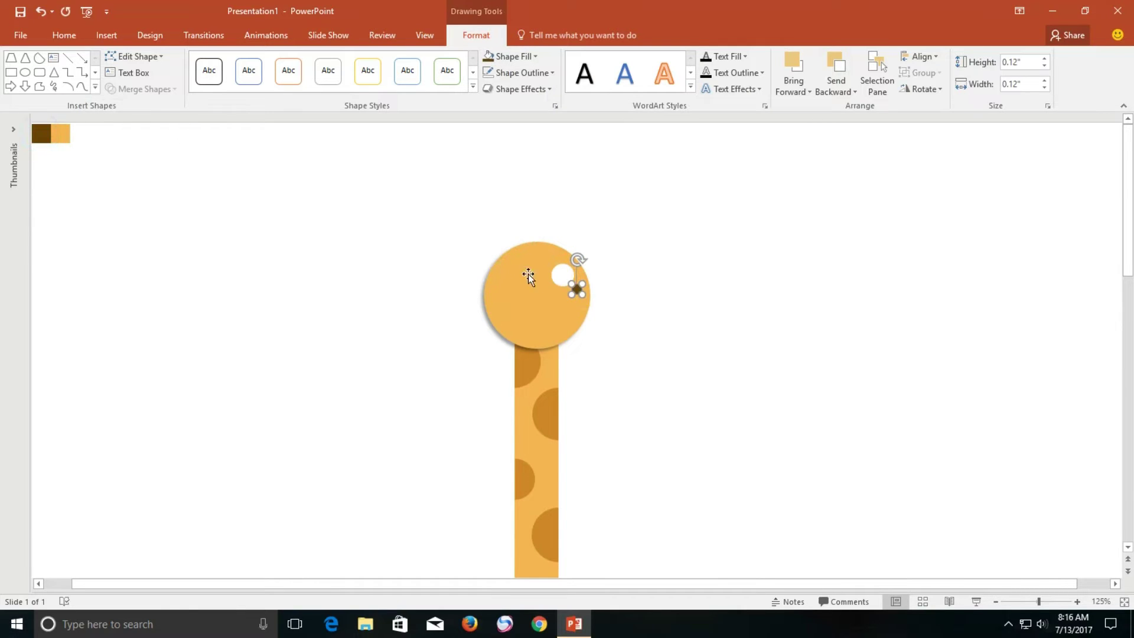
scroll(615, 289, "up", 5)
left_click_drag(578, 341, 541, 293)
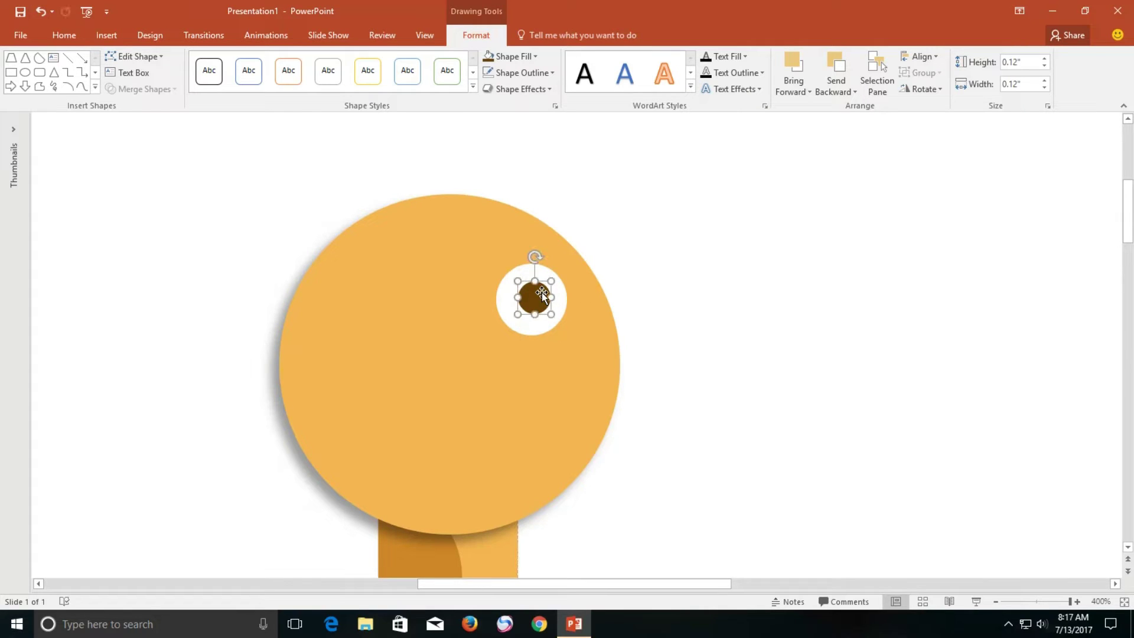
Step: Copy the pupil, fill the copy white and place it as a tiny highlight inside the pupil
left_click(63, 35)
left_click(50, 71)
left_click(17, 65)
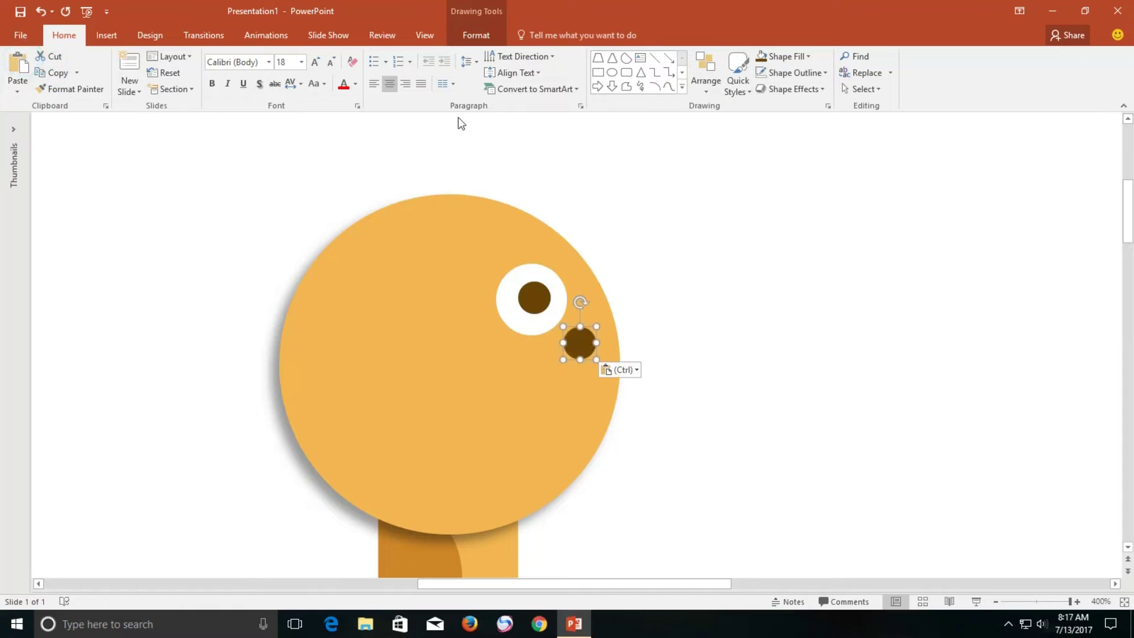
left_click(466, 36)
left_click(511, 56)
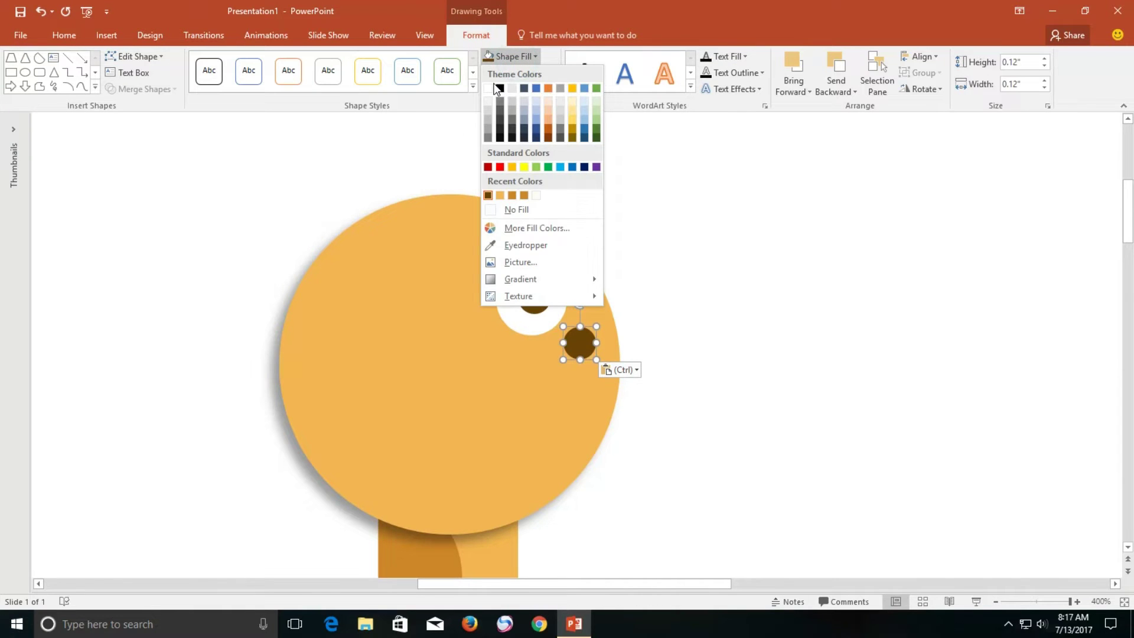
left_click(489, 88)
left_click_drag(582, 339, 546, 289)
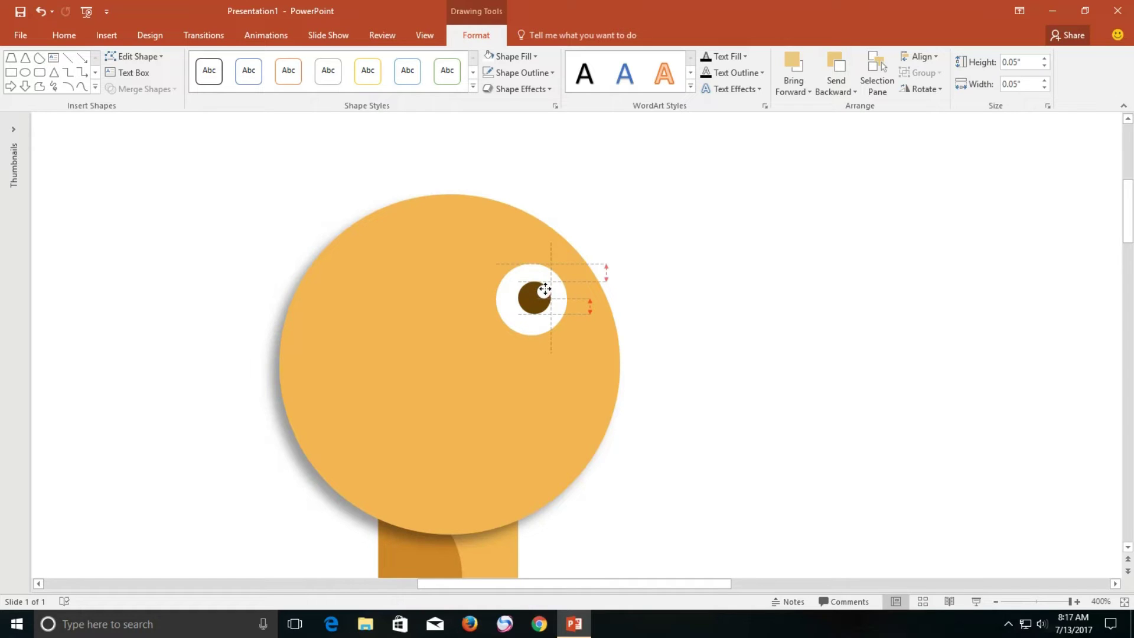
left_click_drag(544, 290, 542, 287)
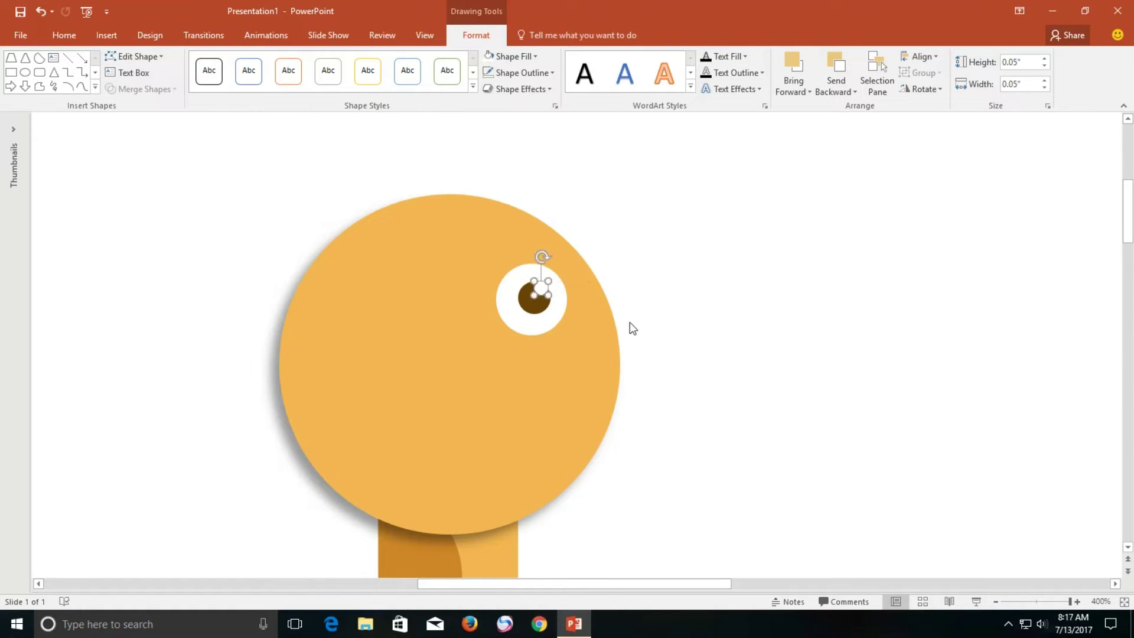
left_click(630, 222)
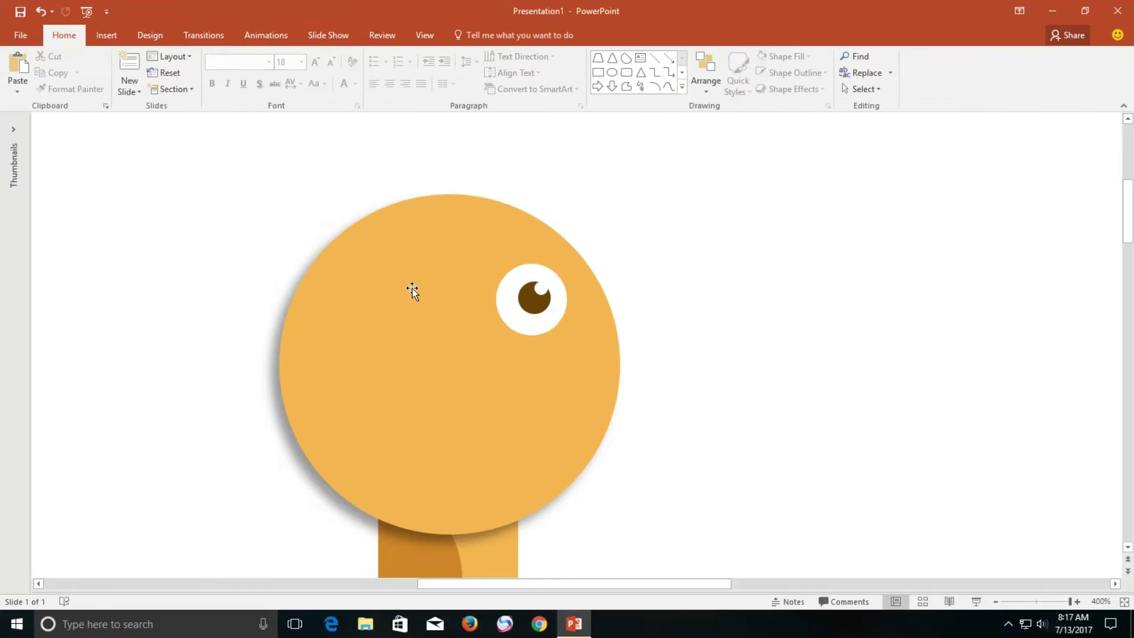
Step: Draw a trapezoid beside the giraffe head, tilt it and overlap it with the head
left_click(118, 31)
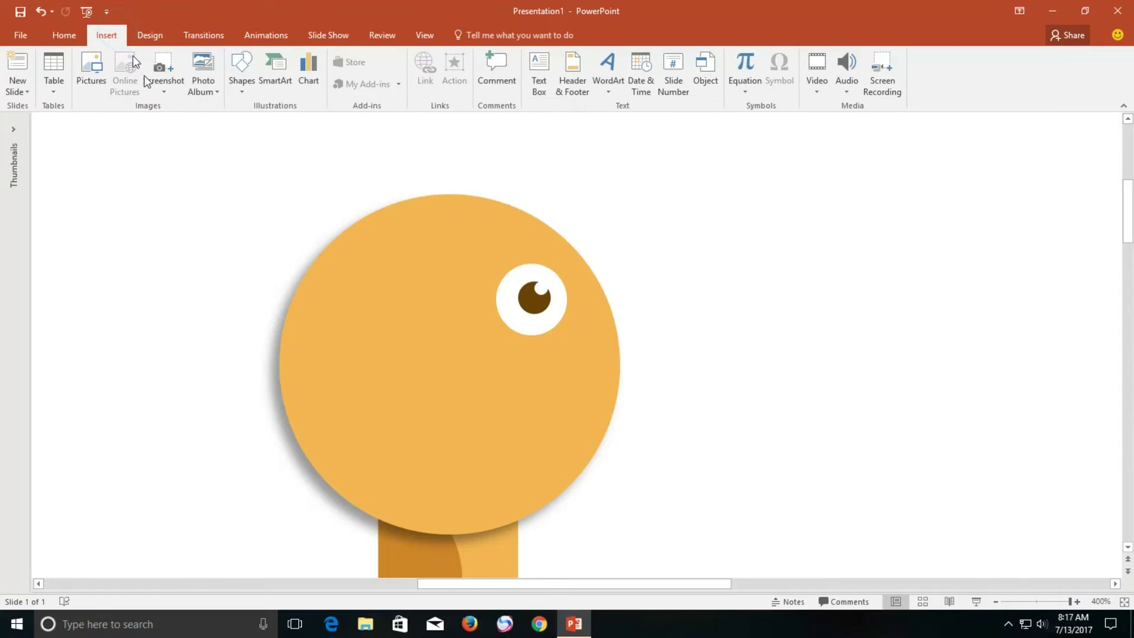
left_click(238, 74)
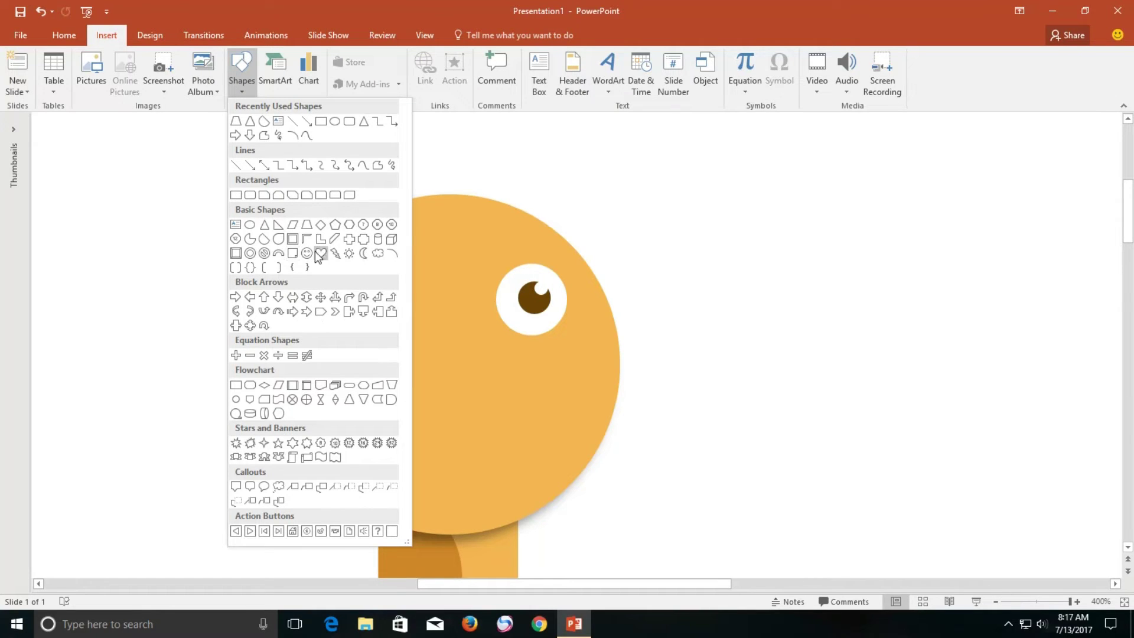
left_click(306, 224)
left_click_drag(692, 322, 964, 576)
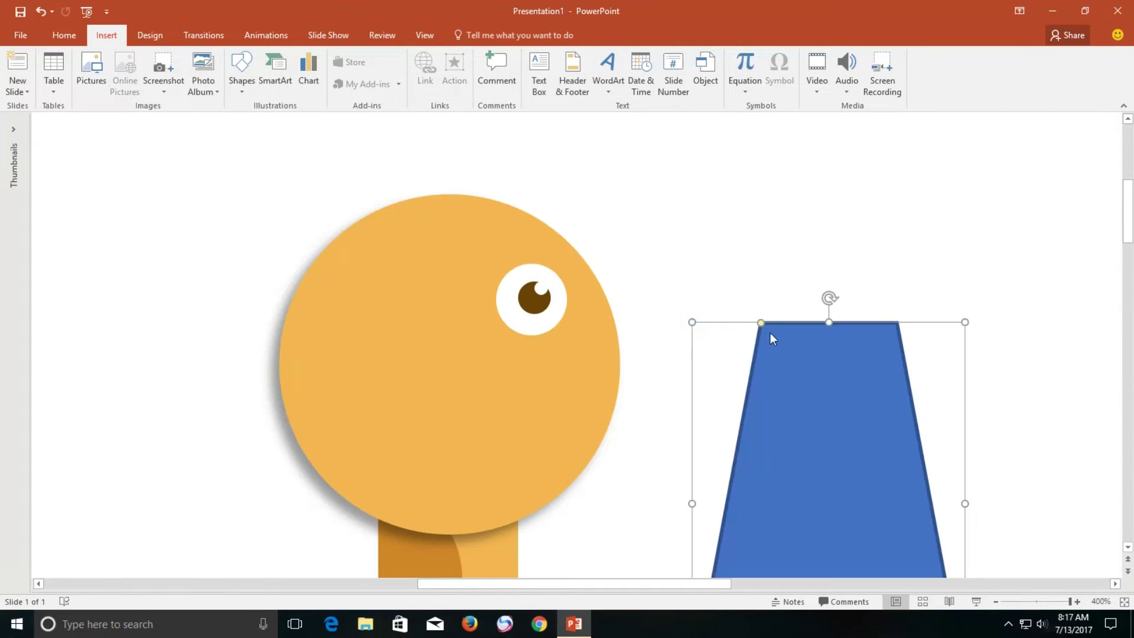
mouse_move(833, 296)
left_mouse_down()
mouse_move(633, 417)
mouse_move(644, 422)
left_mouse_up()
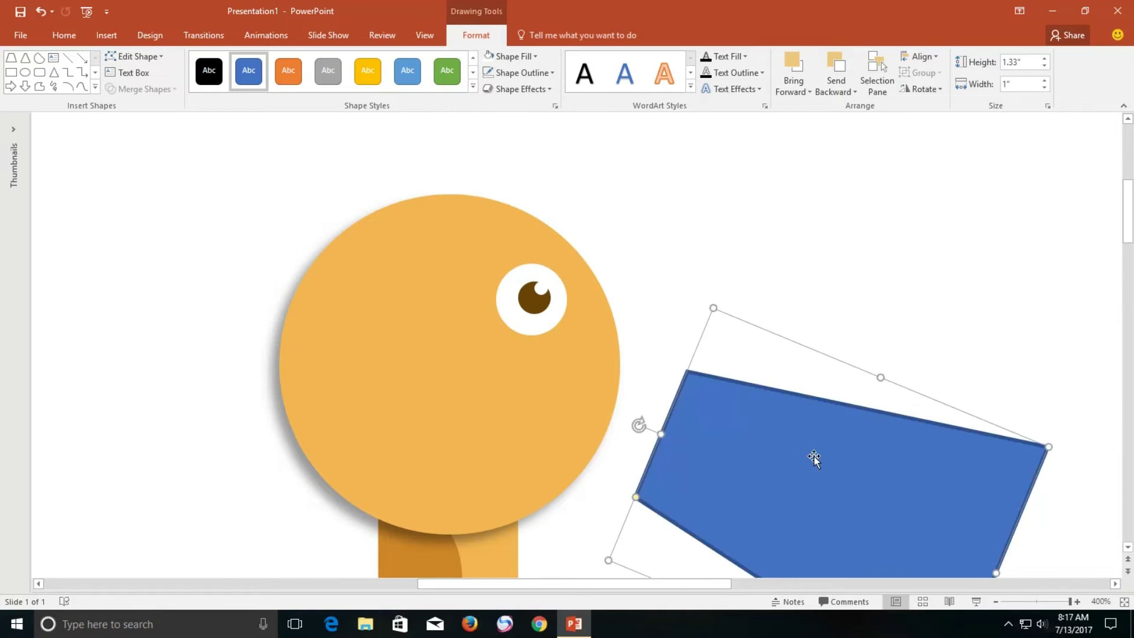
left_click_drag(814, 456, 731, 303)
Step: Flip the trapezoid horizontally, level it and slide it onto the head
left_click(922, 88)
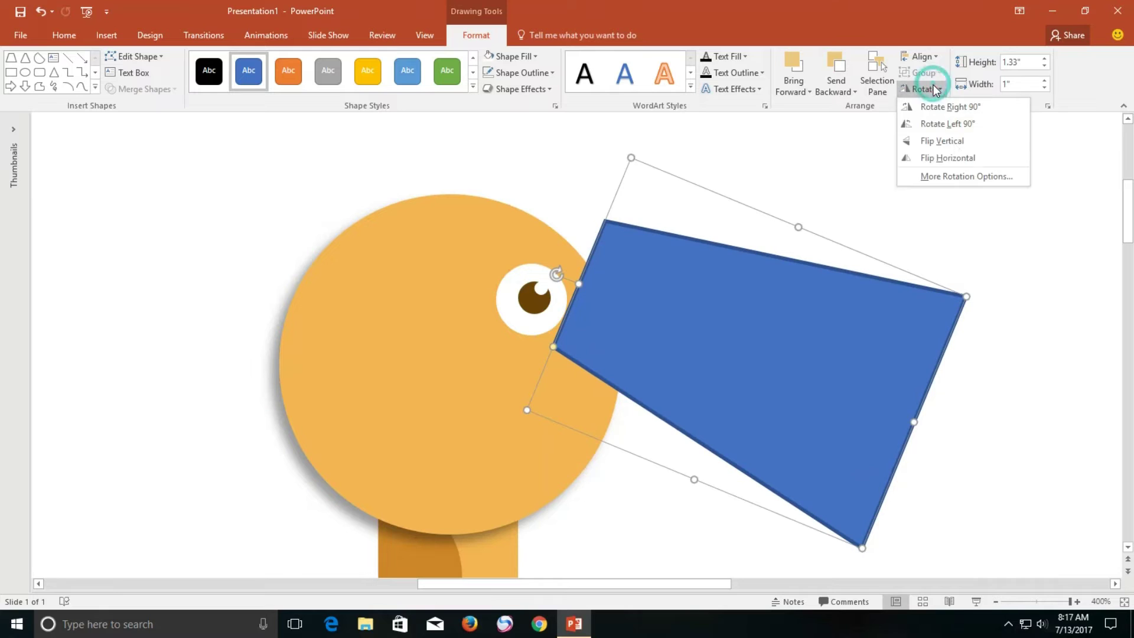
left_click(959, 158)
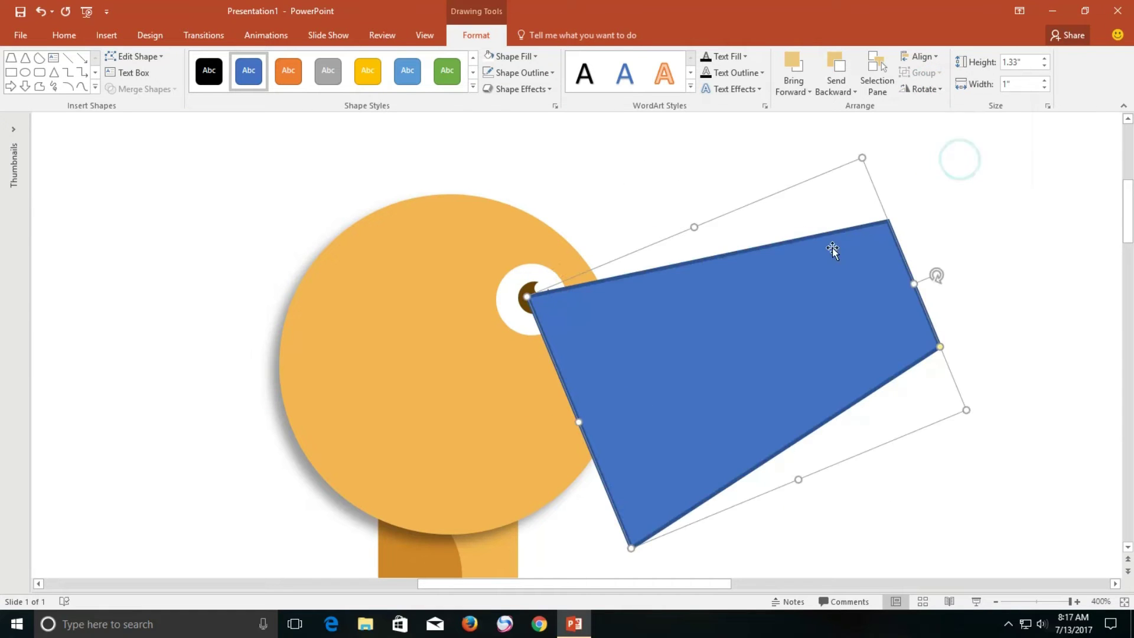
left_click(943, 274)
left_click(937, 277)
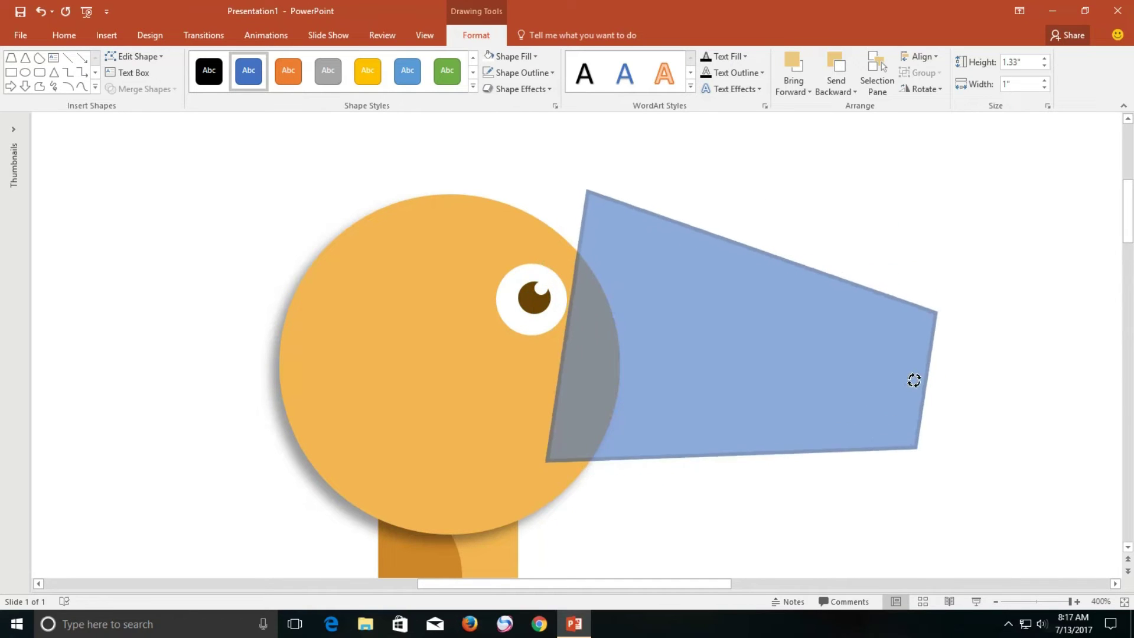
left_click_drag(937, 287, 915, 378)
left_click_drag(786, 337, 702, 354)
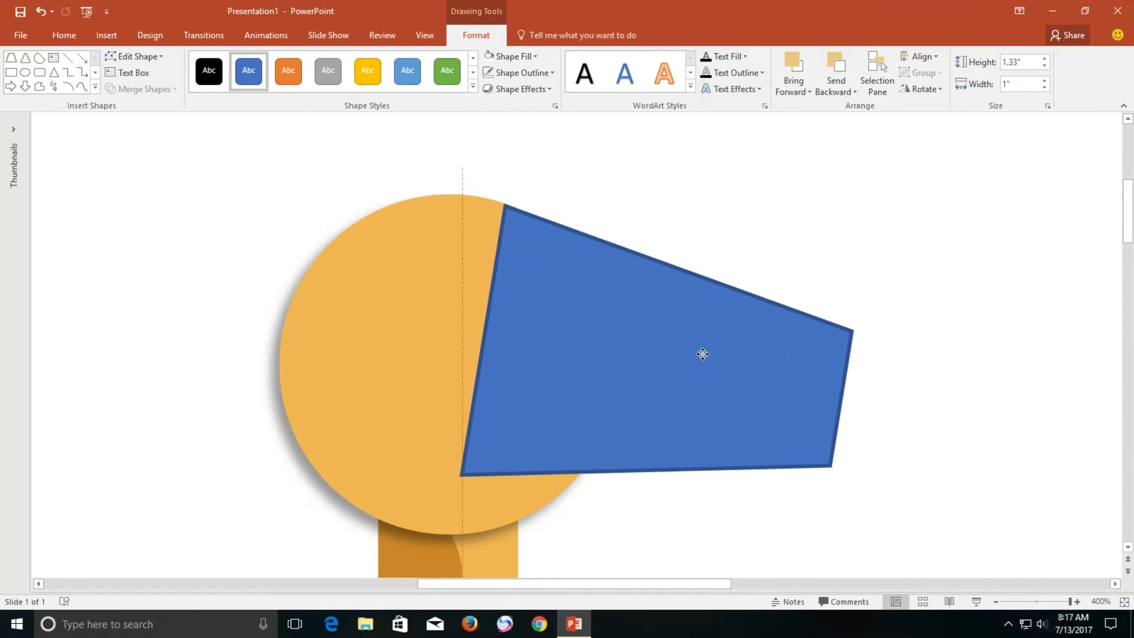
Step: Remove the trapezoid's outline, fill it light orange, send it behind the eye, and angle it outward against the head
left_click(487, 74)
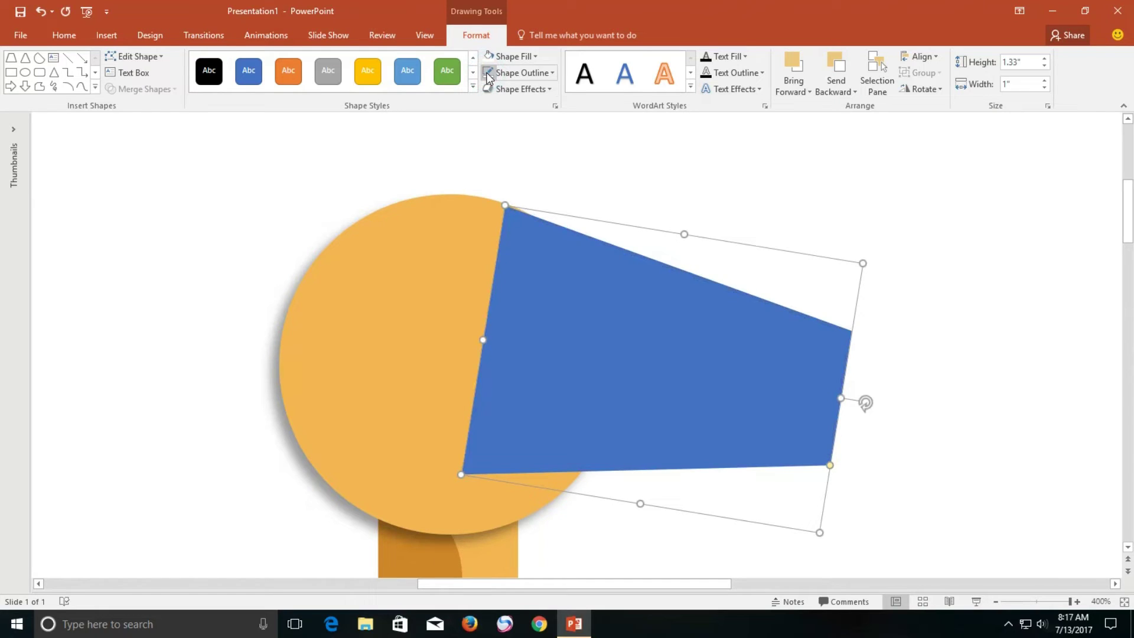
left_click(513, 56)
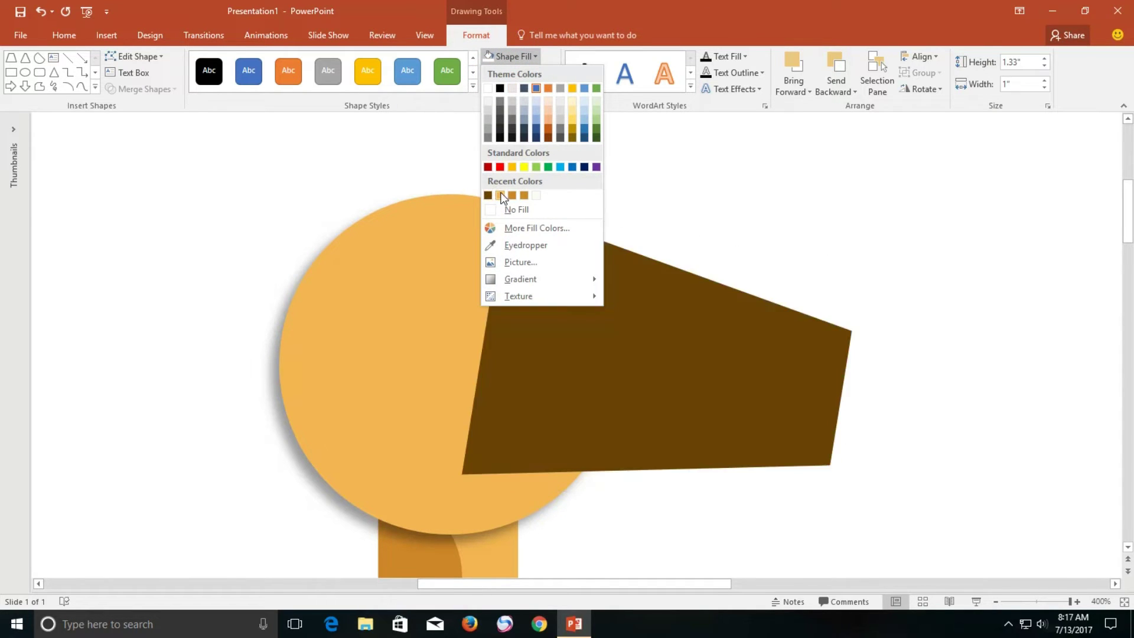
left_click(499, 195)
left_click(835, 92)
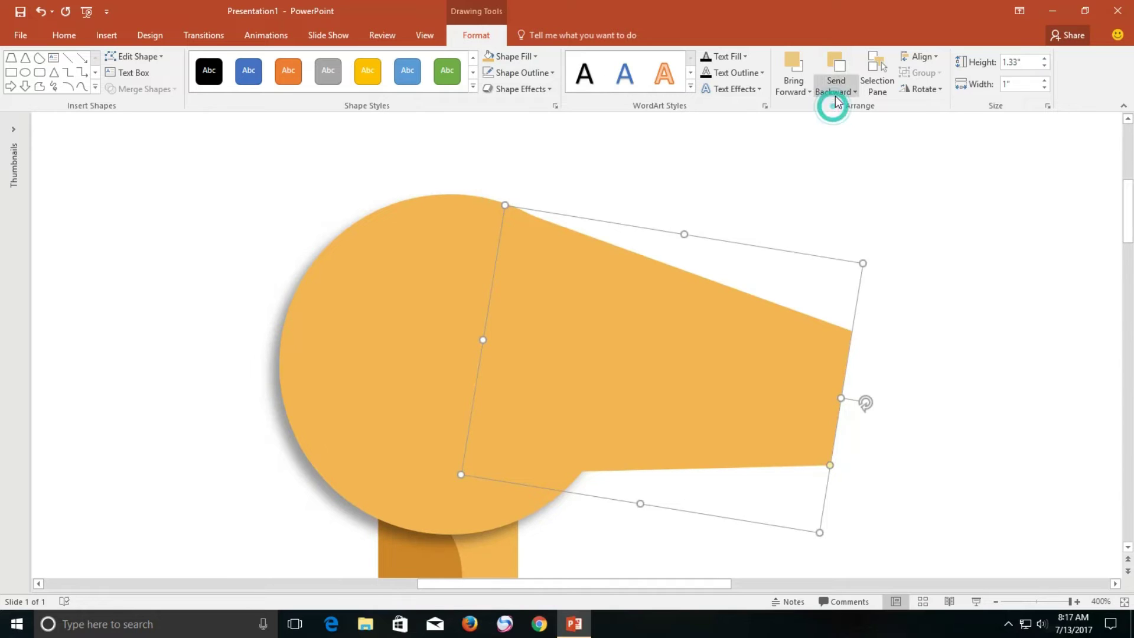
left_click(848, 125)
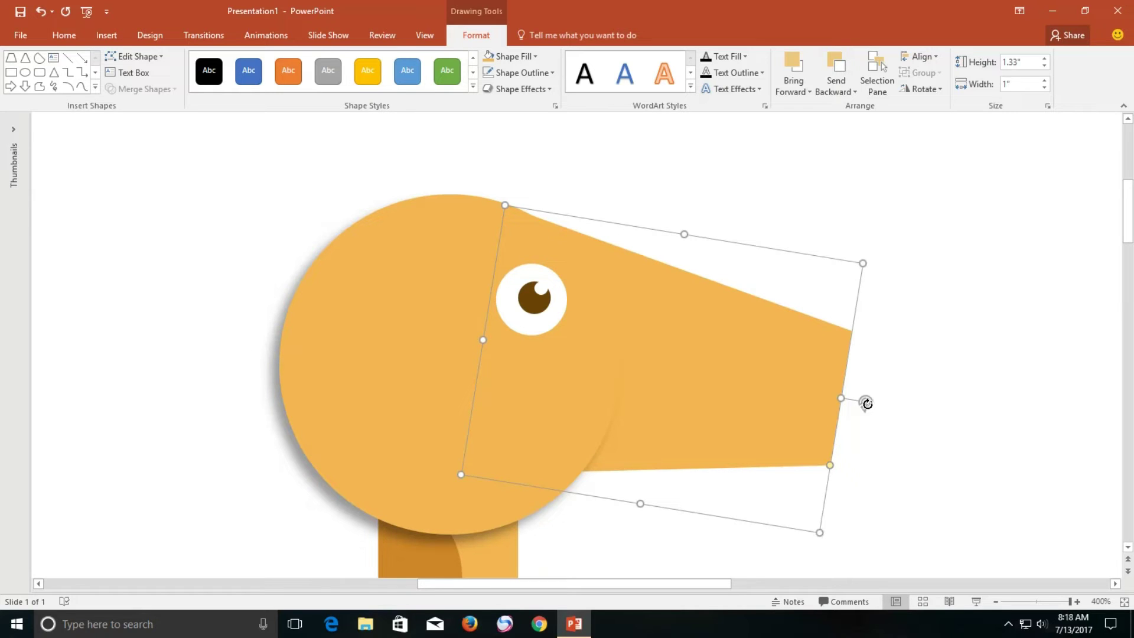
left_click_drag(864, 402, 851, 442)
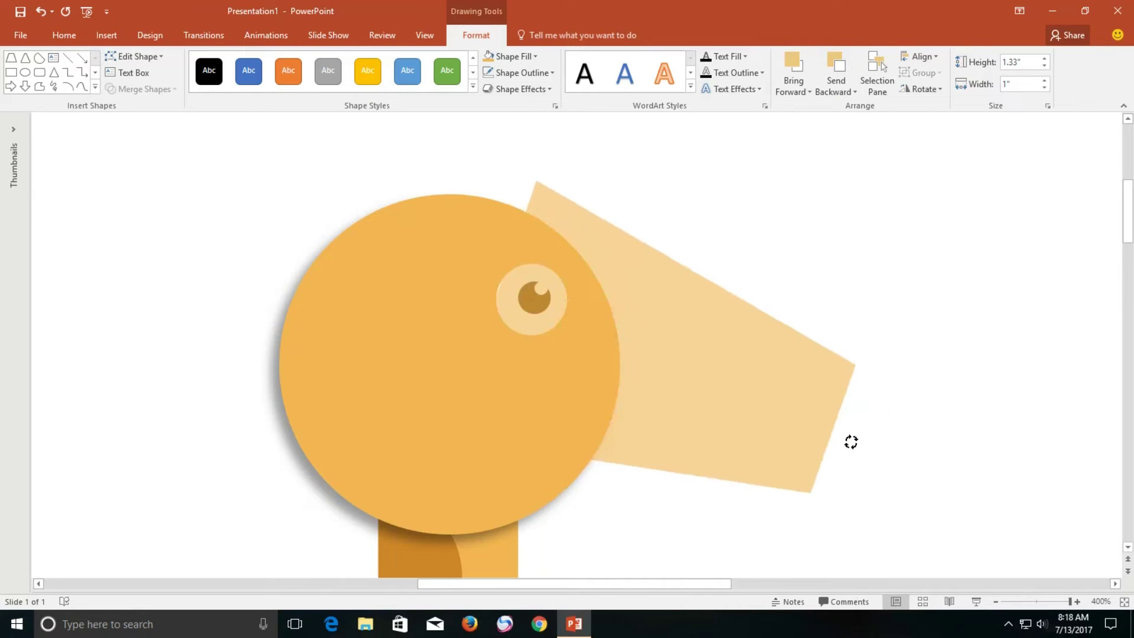
left_click_drag(850, 442, 853, 430)
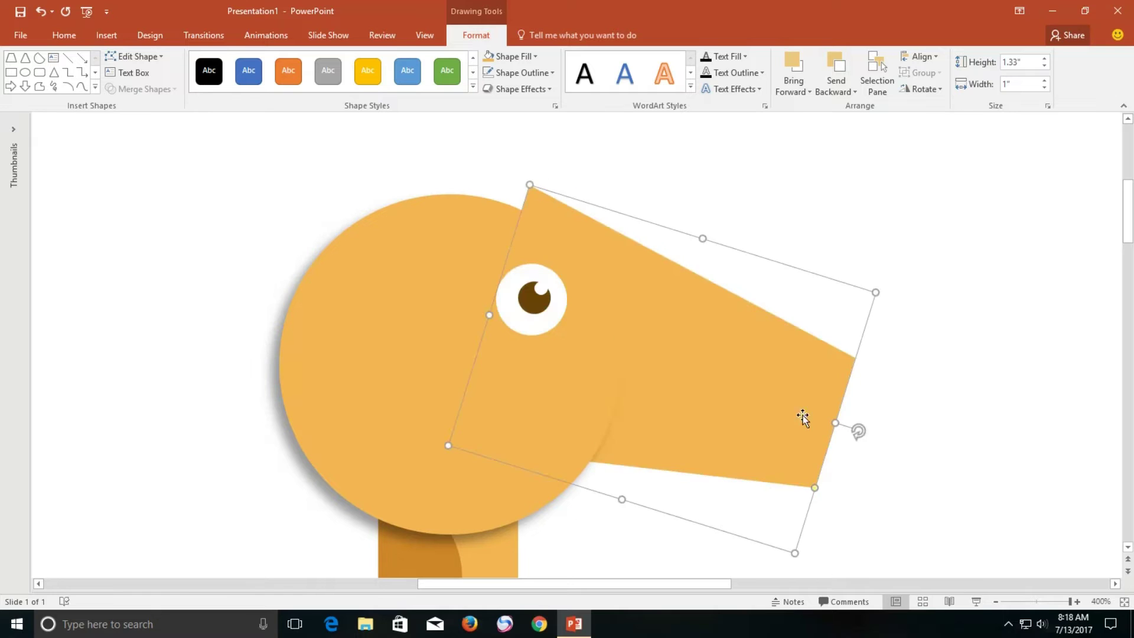
left_click_drag(750, 387, 722, 401)
Step: Nudge the snout slightly right and try Edit Points on it
key("ctrl+Right")
key("ctrl+Right")
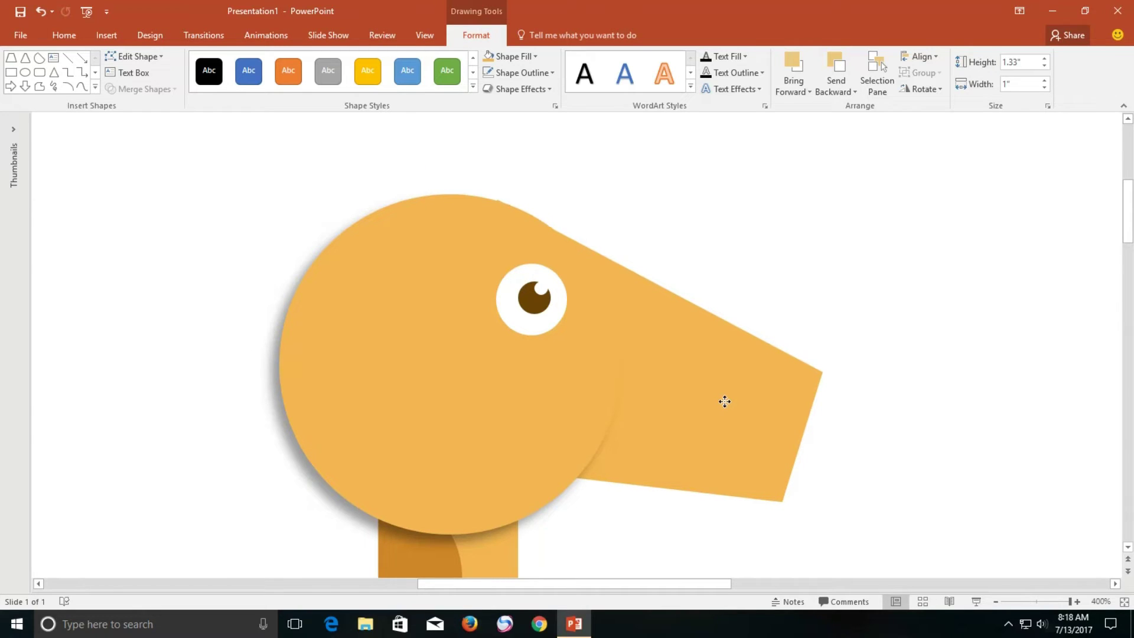
left_click(724, 401)
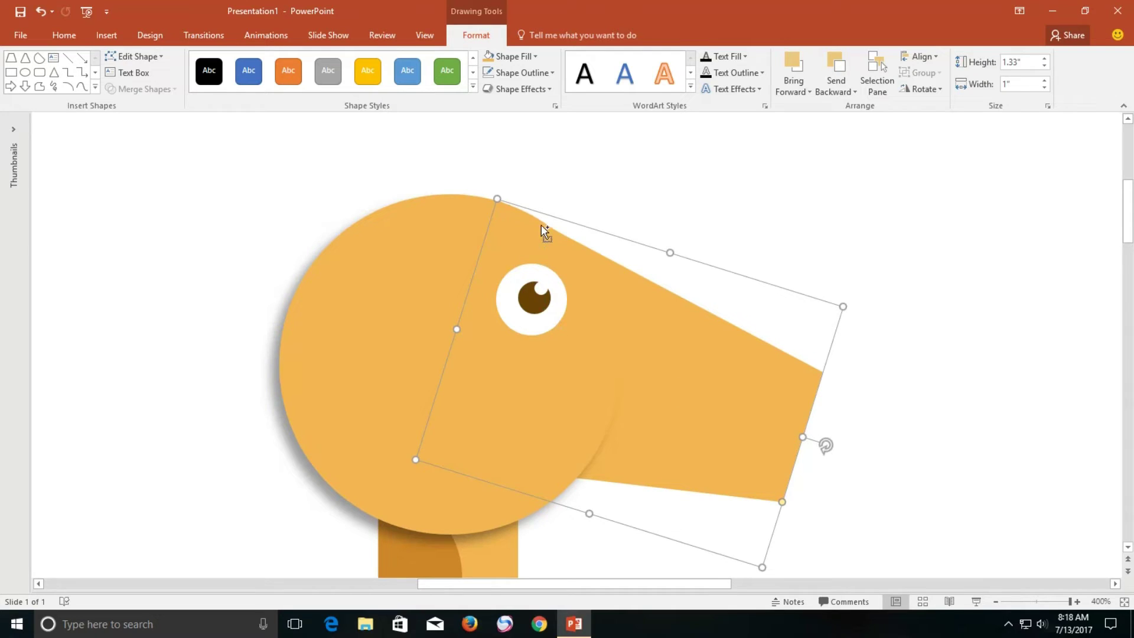
left_click(134, 57)
left_click(136, 93)
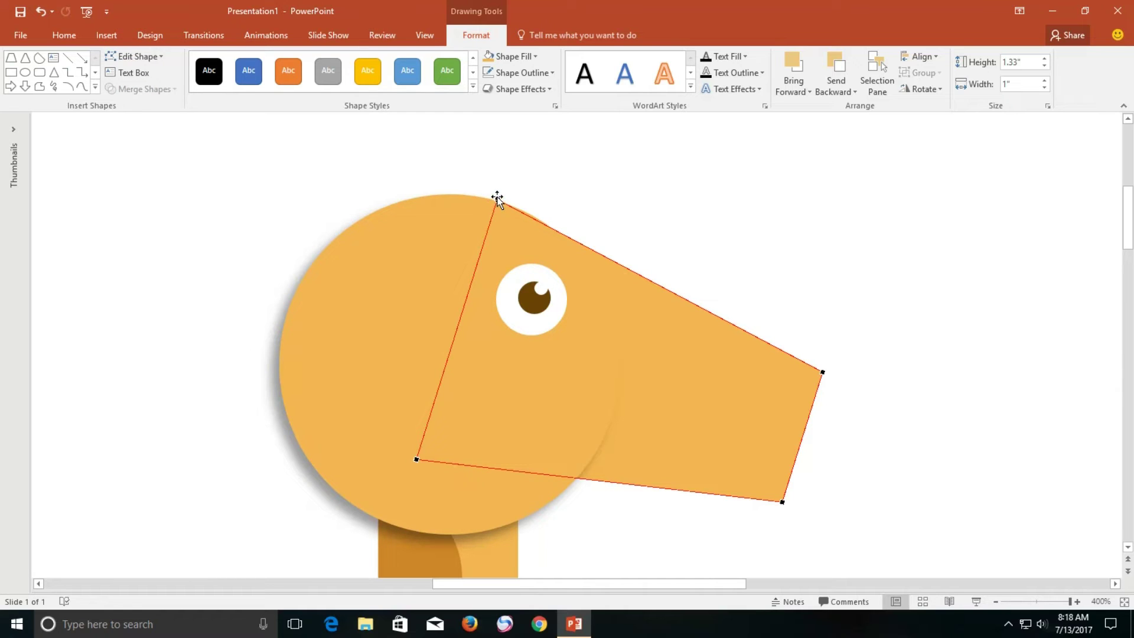
left_click(496, 199)
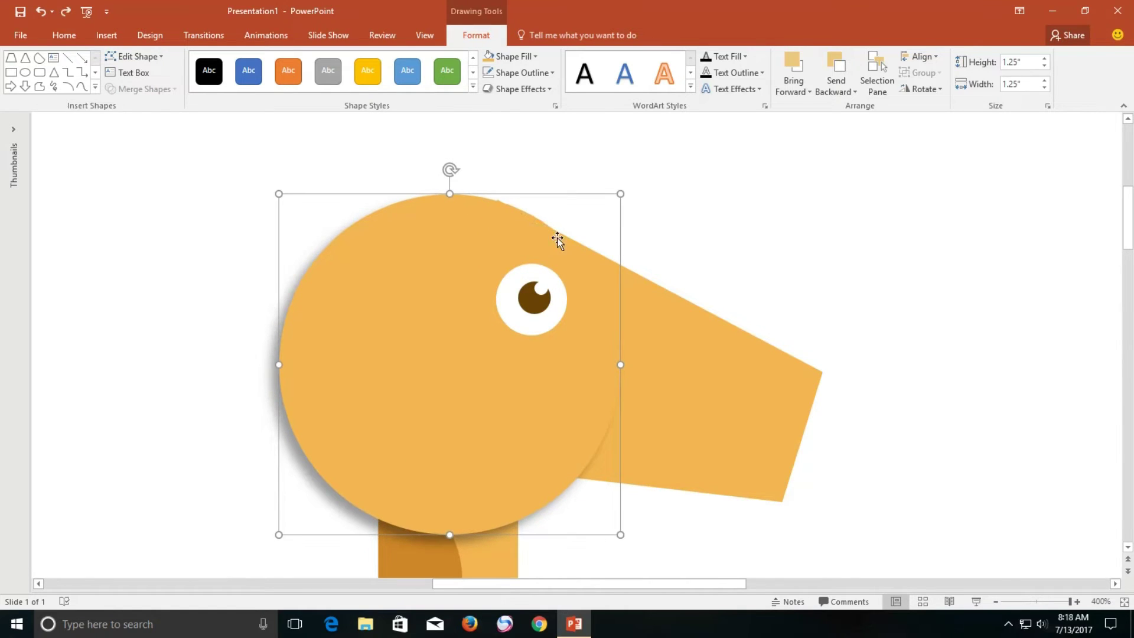
left_click(680, 318)
left_click(137, 56)
left_click(148, 94)
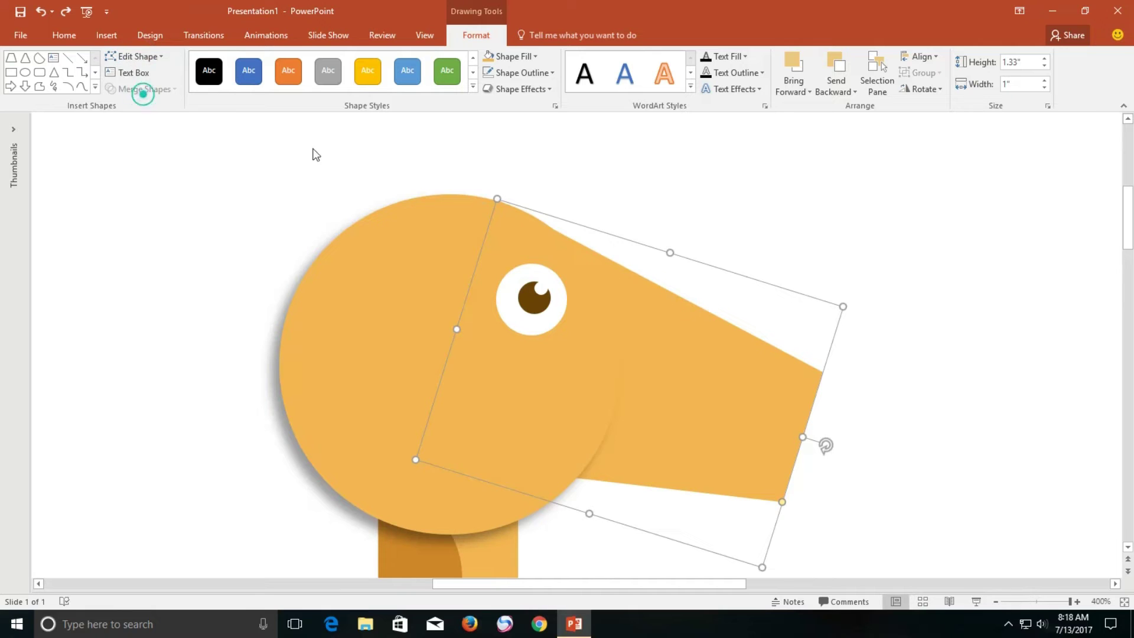
left_click(497, 201)
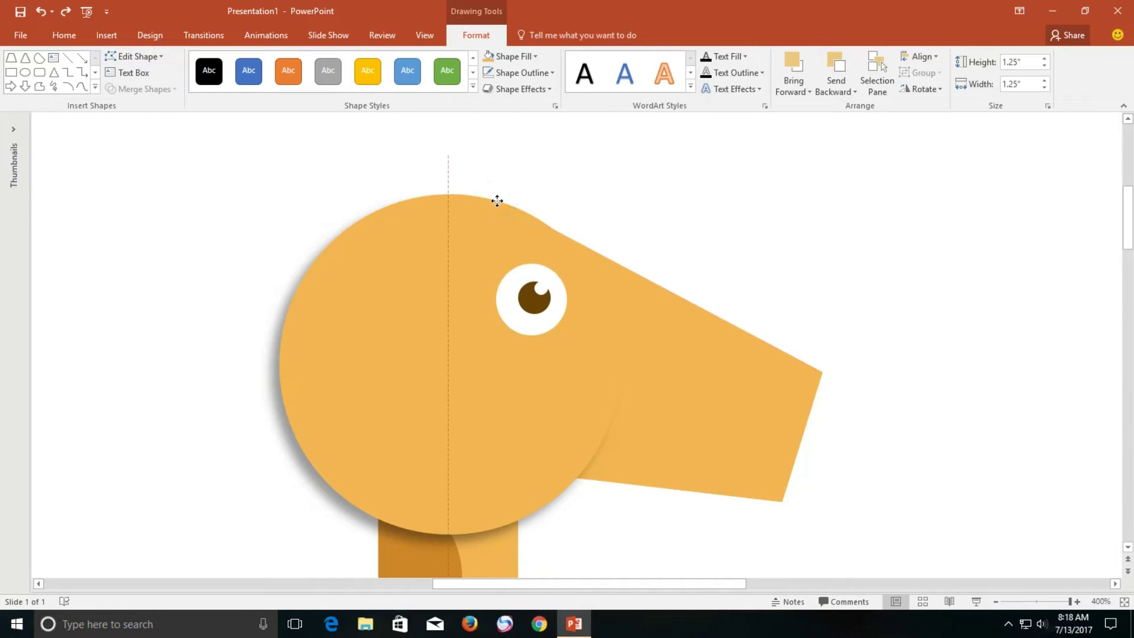
left_click(496, 198)
Step: Edit the snout's top corner point so its top edge blends straight into the head
left_click(607, 287)
left_click(144, 59)
left_click(141, 95)
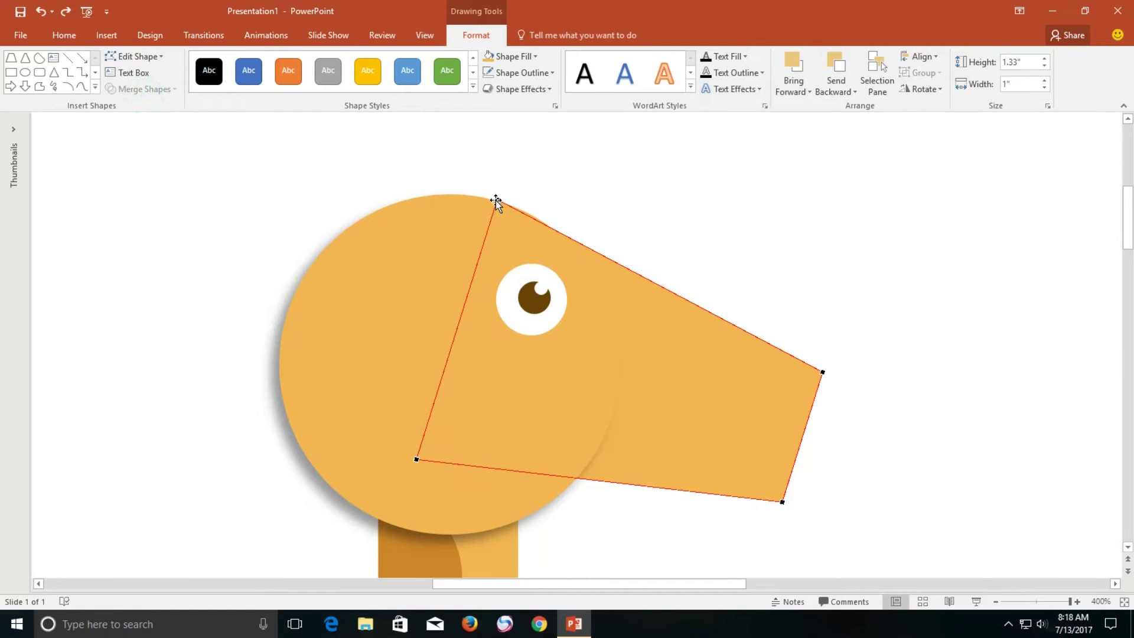
scroll(512, 205, "down", 5)
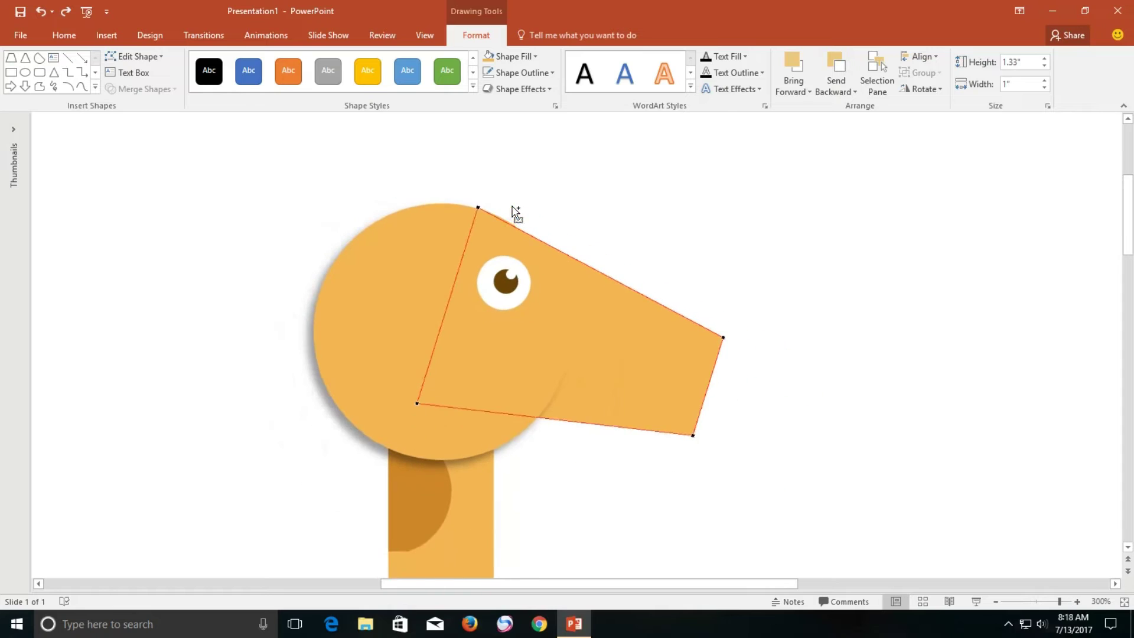
left_click_drag(480, 208, 476, 210)
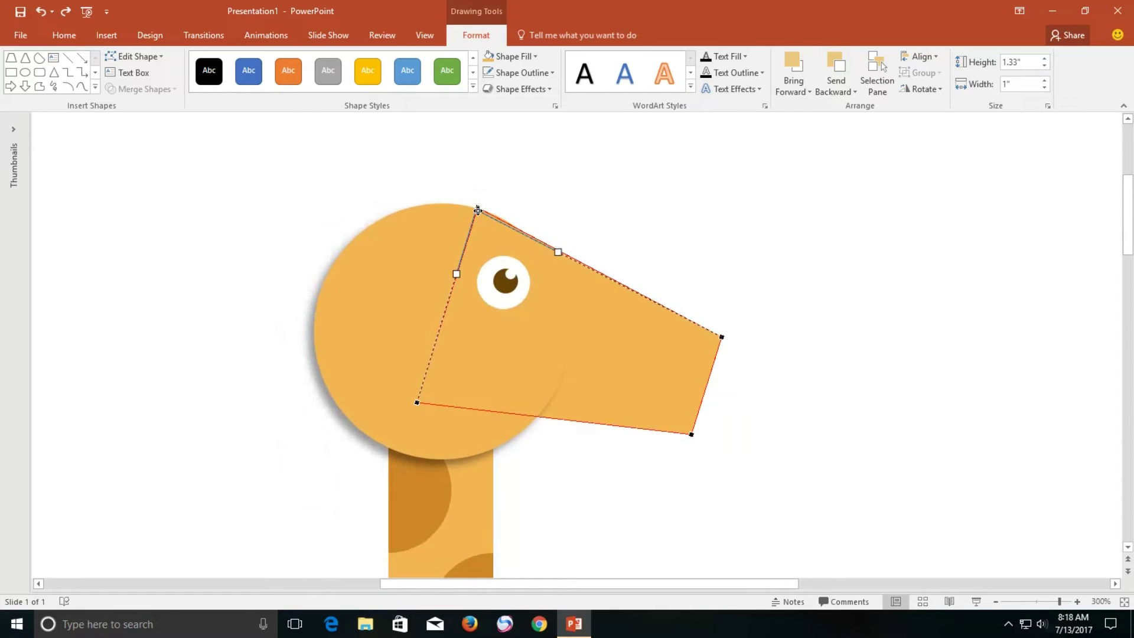
left_click_drag(559, 251, 510, 228)
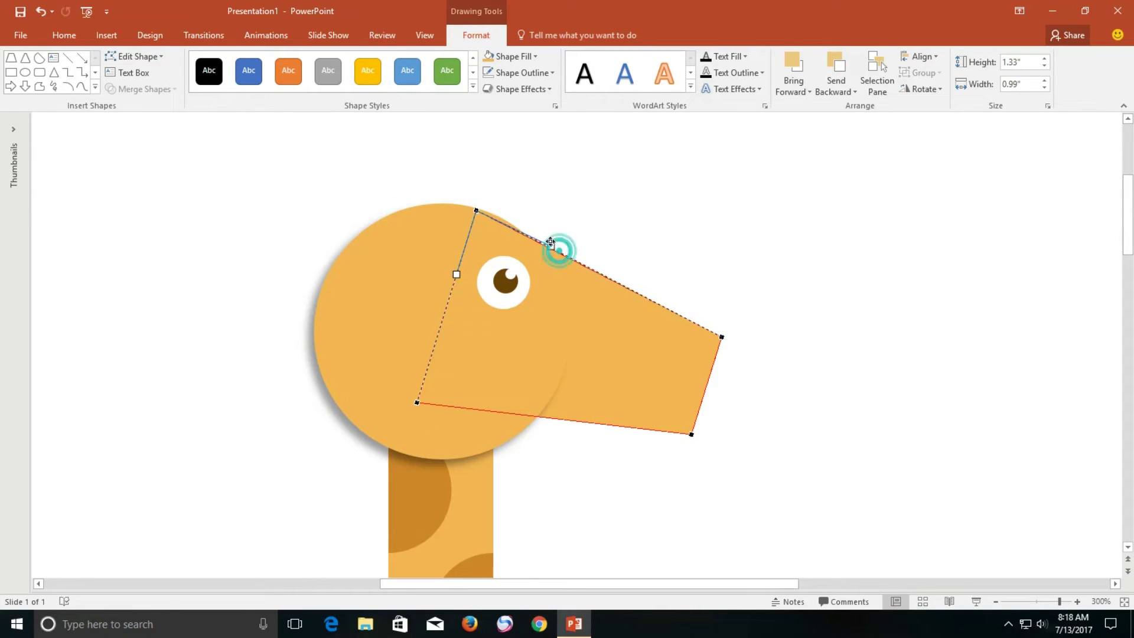
left_click_drag(490, 215, 492, 207)
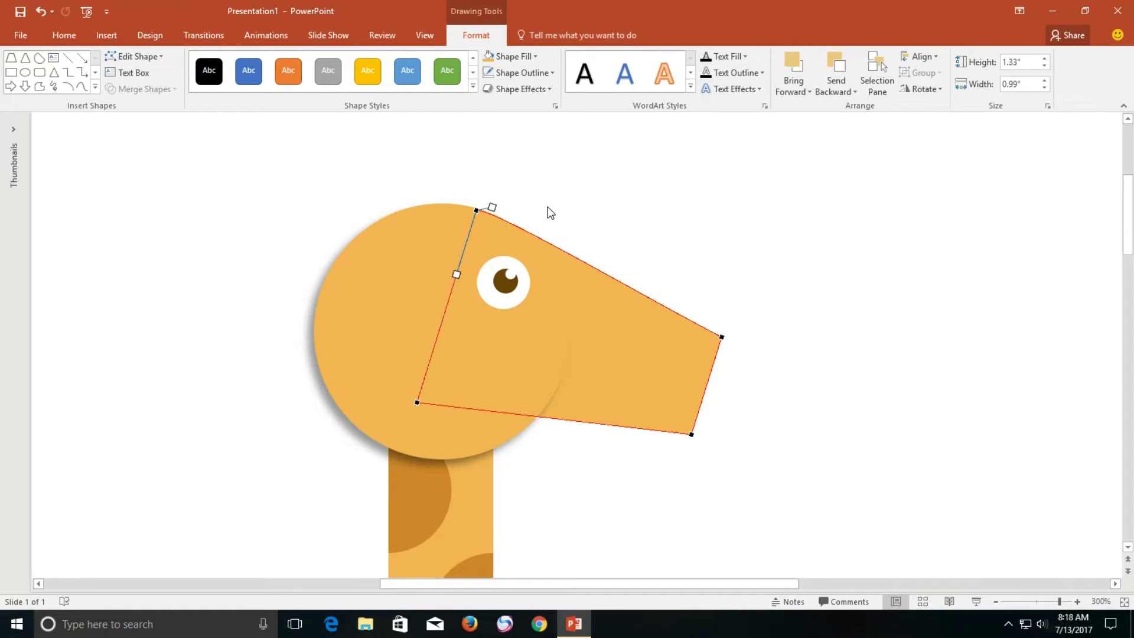
left_click(535, 187)
Step: Edit the snout's lower corner points to curve its bottom edge slightly downward
left_click(620, 313)
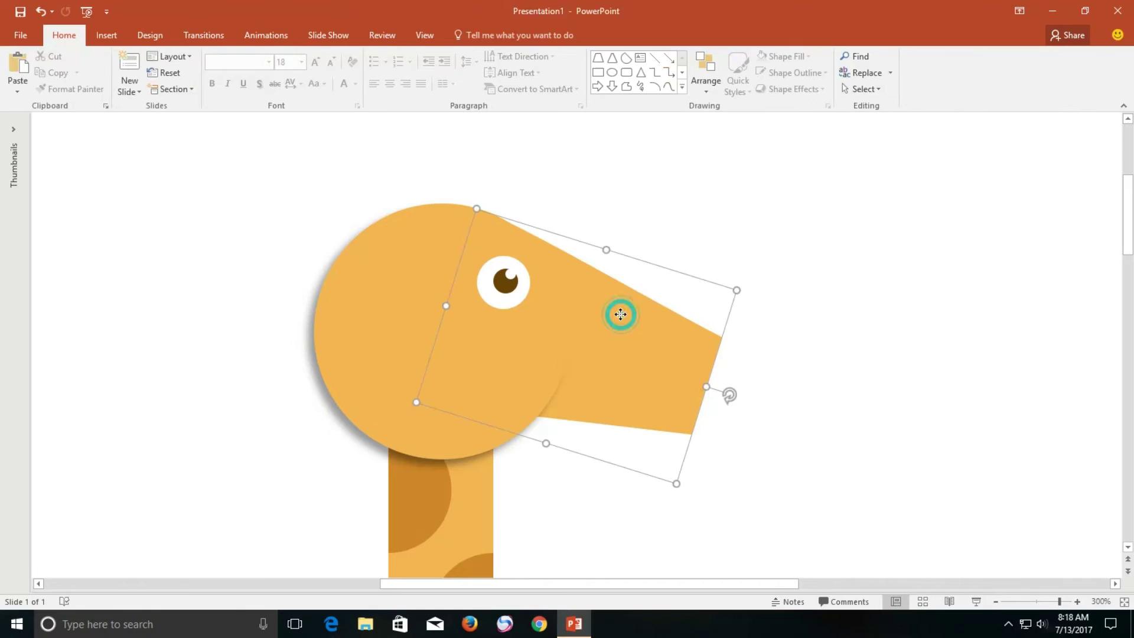
left_click(134, 57)
left_click(157, 95)
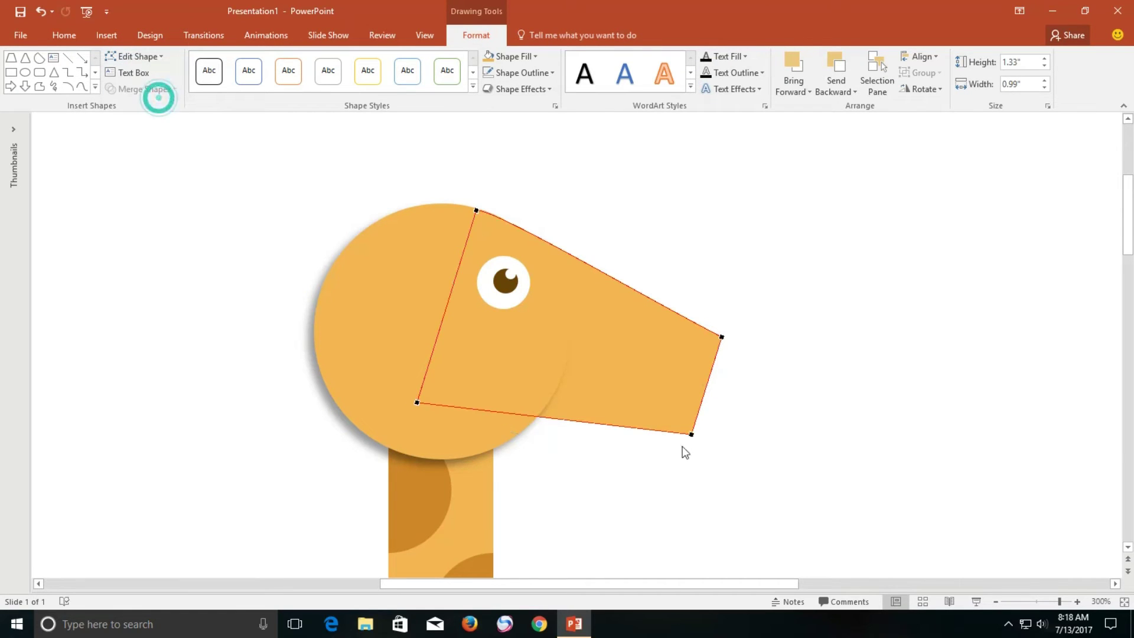
left_click(691, 435)
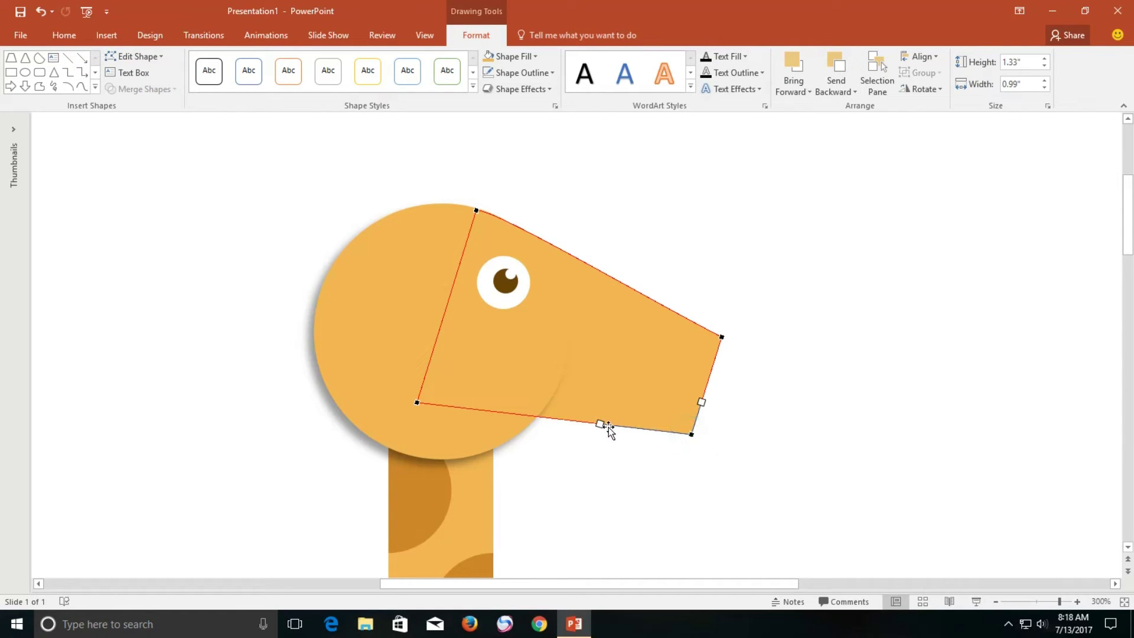
left_click_drag(599, 425, 600, 430)
left_click(419, 403)
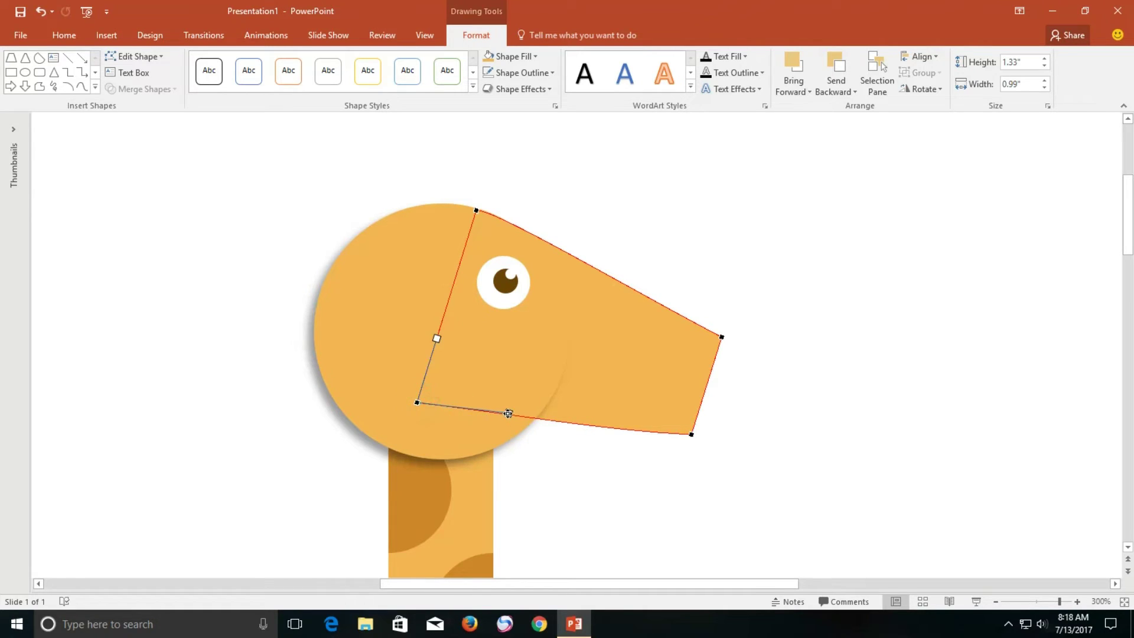
left_click_drag(508, 413, 508, 417)
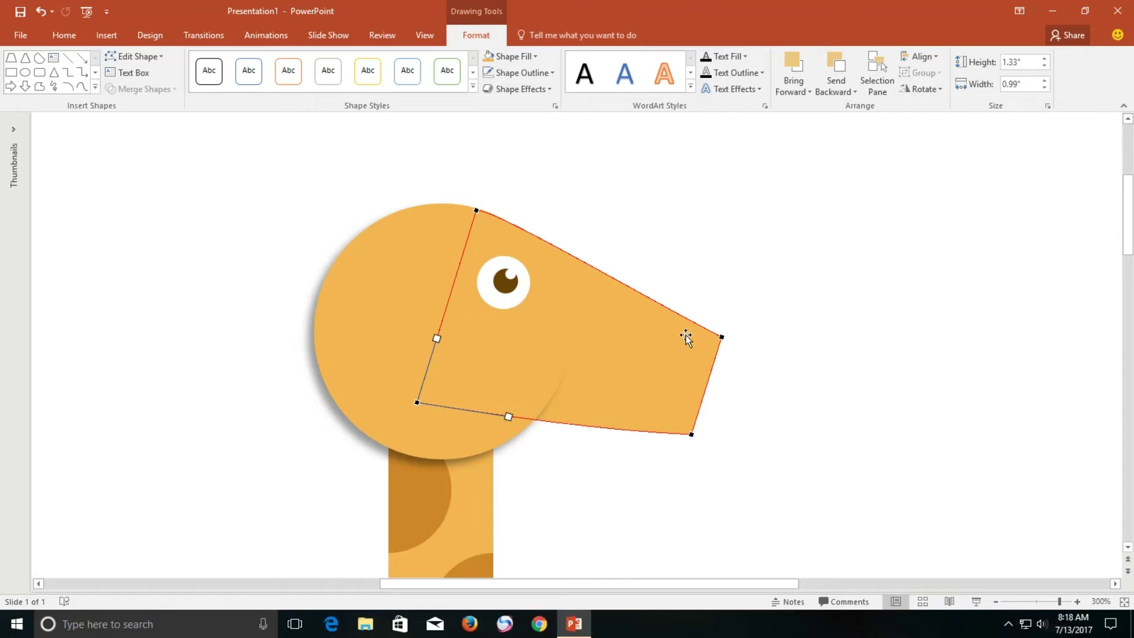
left_click(718, 274)
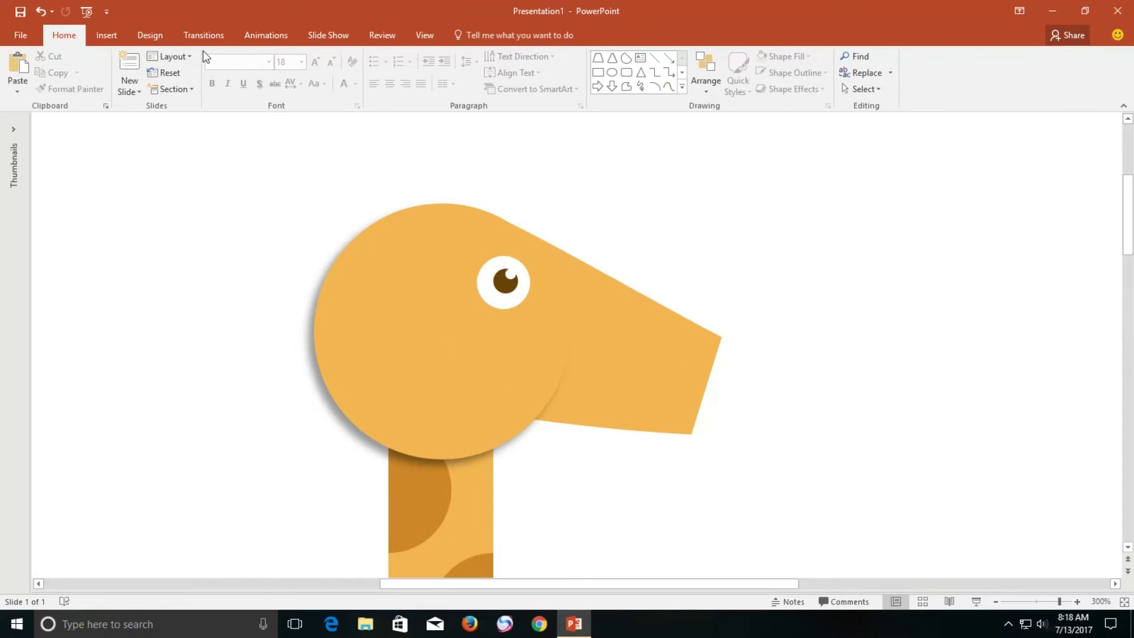
Step: Insert an oval, fill it darker orange, and size it to 0.64" on the snout tip
left_click(106, 35)
left_click(240, 74)
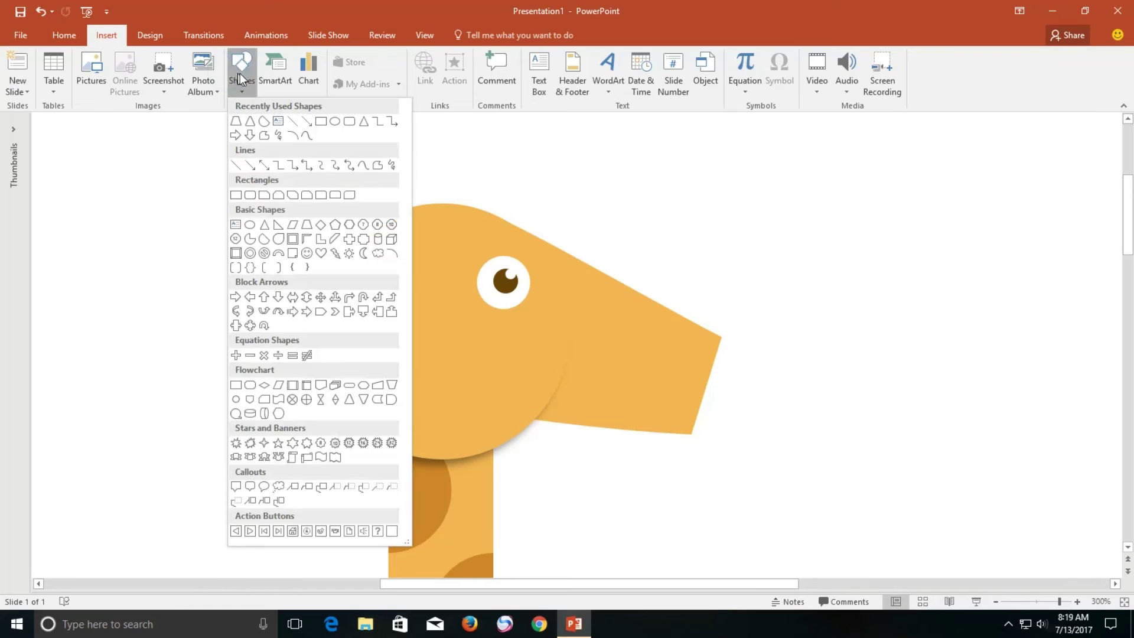
left_click(334, 121)
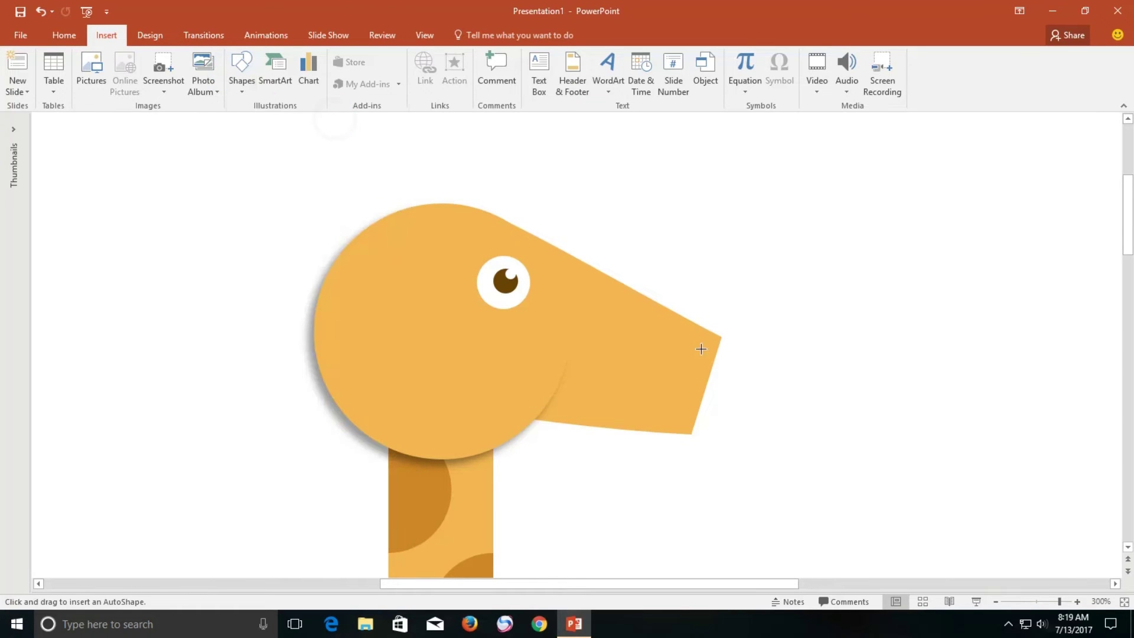
left_click(659, 327)
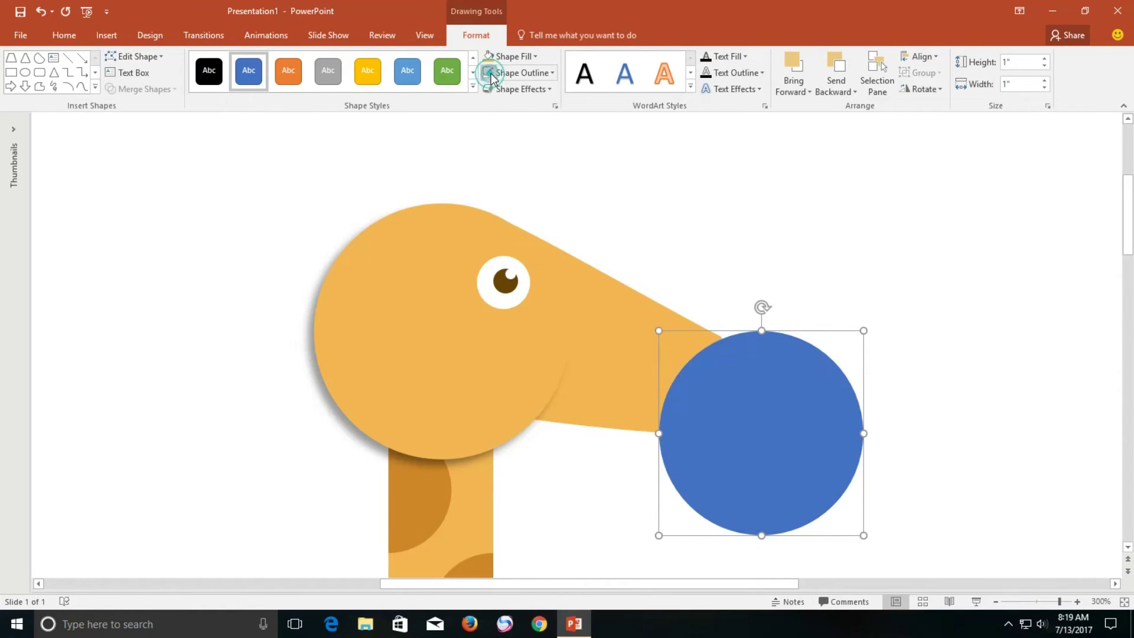
left_click(505, 57)
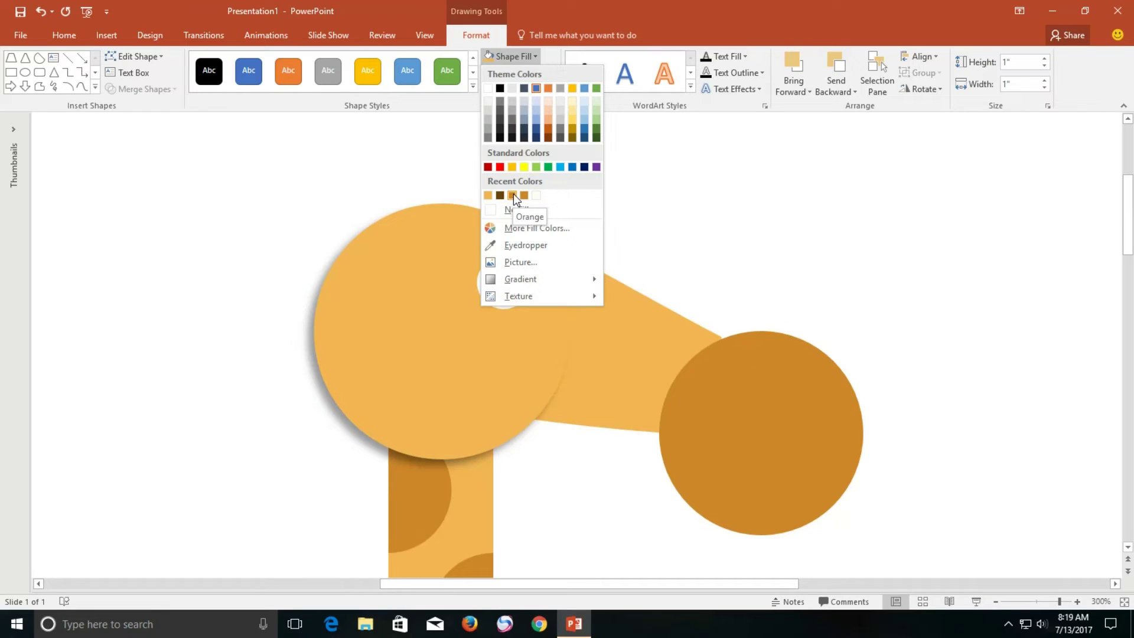
left_click(528, 195)
left_click(812, 476)
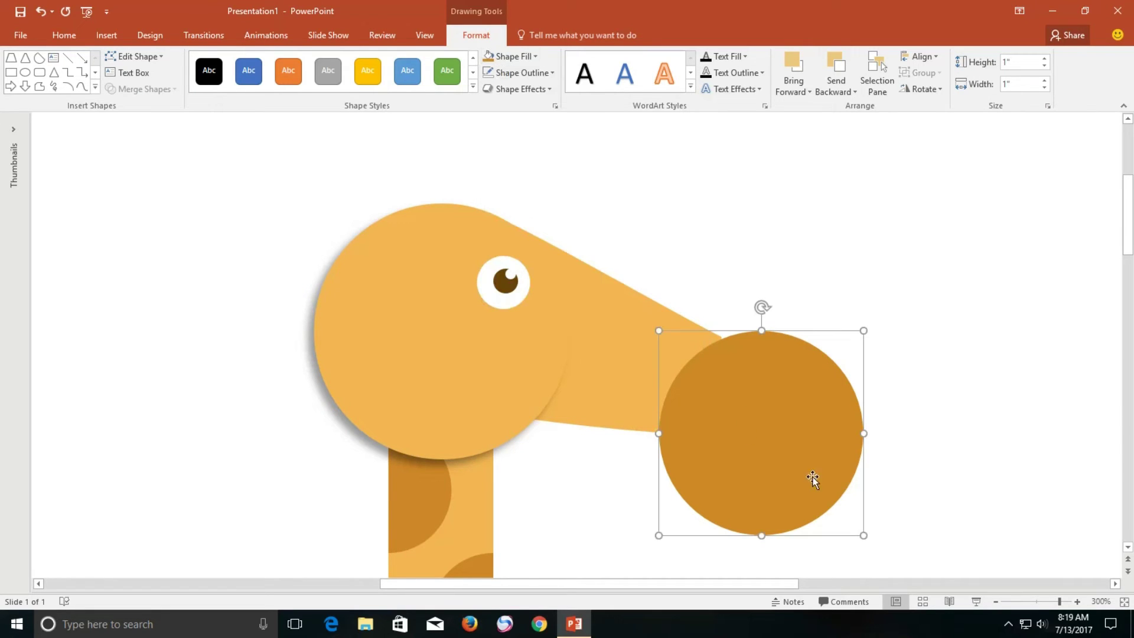
mouse_move(863, 536)
left_mouse_down()
mouse_move(716, 397)
mouse_move(752, 429)
left_mouse_up()
left_click_drag(708, 380, 721, 401)
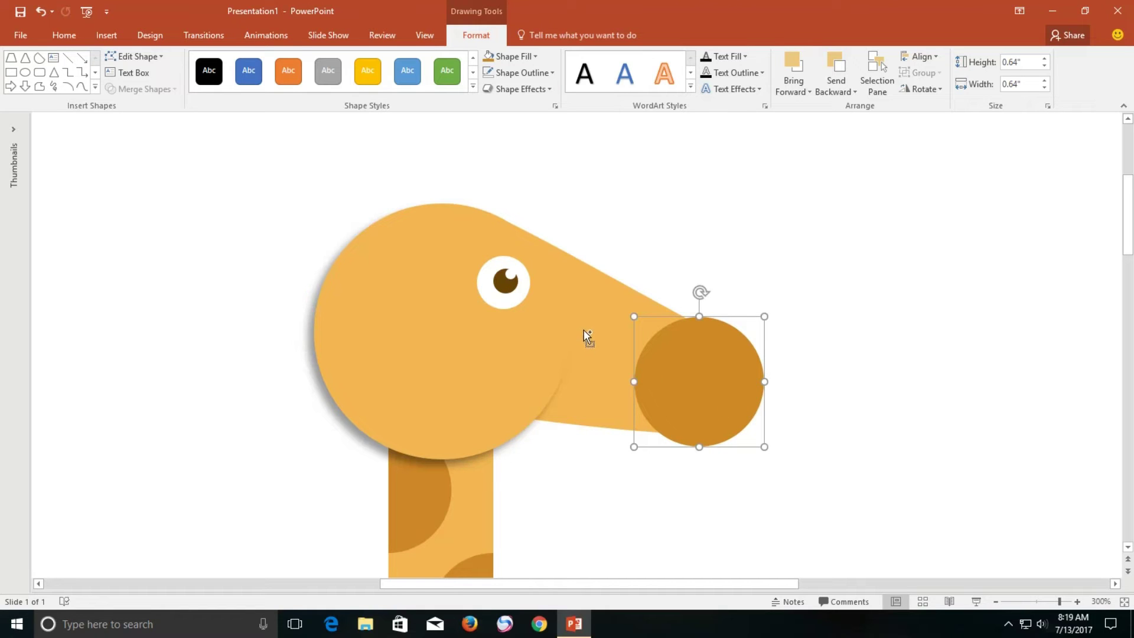
Step: Insert a trapezoid, tilt it about 30° and narrow it into a thin bar on the head
left_click(102, 36)
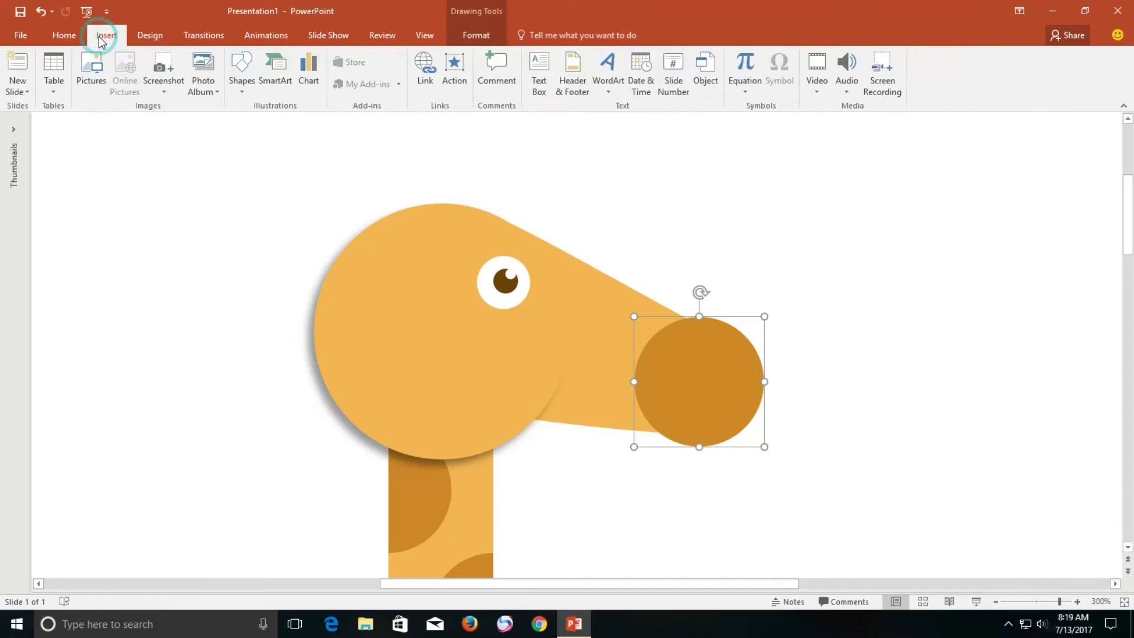
left_click(241, 82)
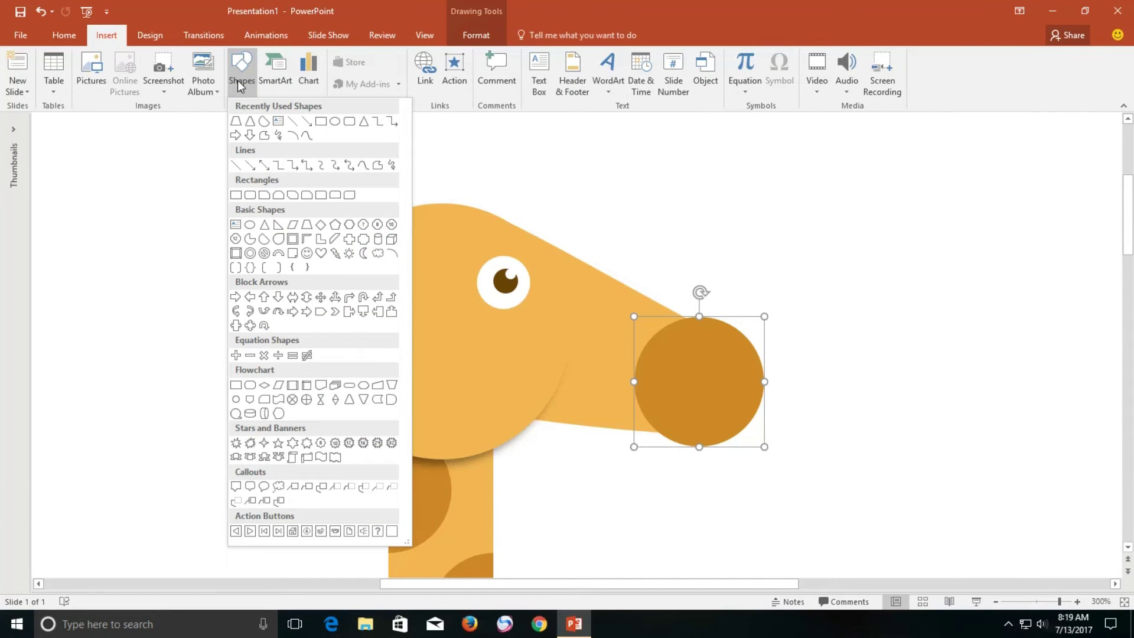
left_click(306, 224)
left_click(360, 229)
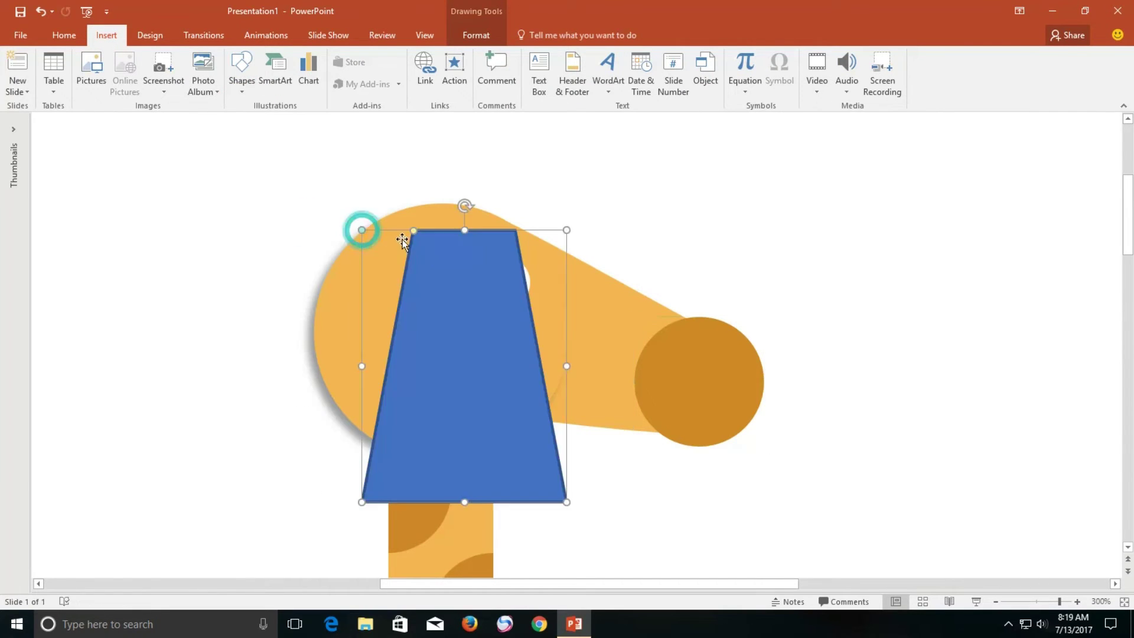
left_click_drag(466, 207, 392, 225)
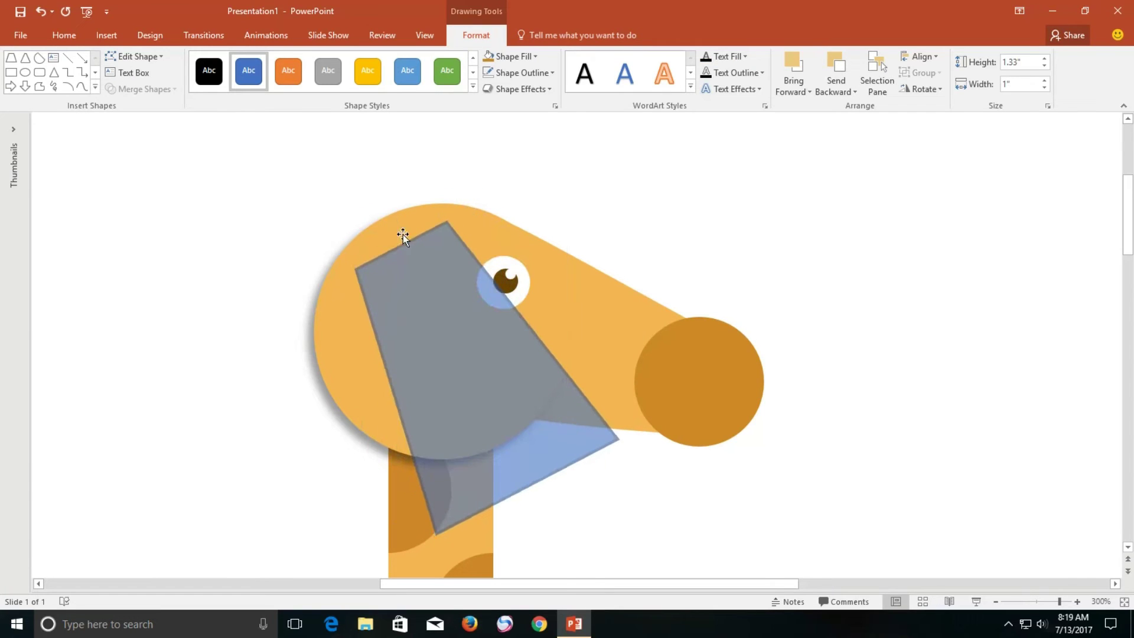
left_click_drag(551, 321, 405, 391)
scroll(405, 391, "down", 5, "ctrl")
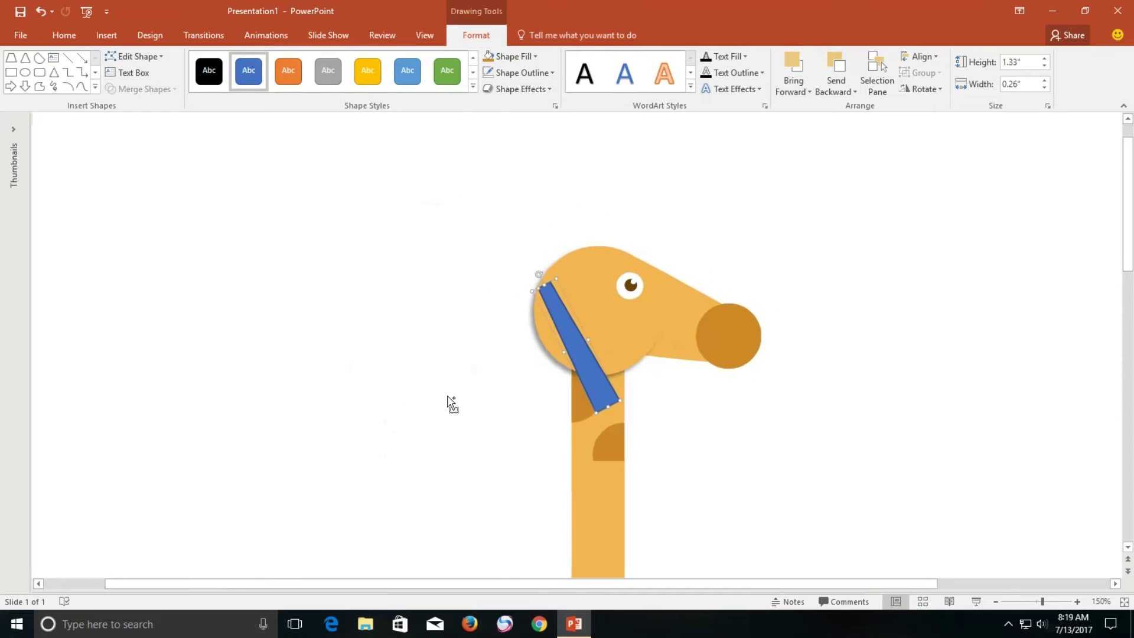
mouse_move(615, 400)
left_mouse_down()
mouse_move(572, 337)
mouse_move(568, 248)
left_mouse_up()
Step: Fill the bar with the orange recent colour, send it behind the head, and reposition it on top
left_click(486, 74)
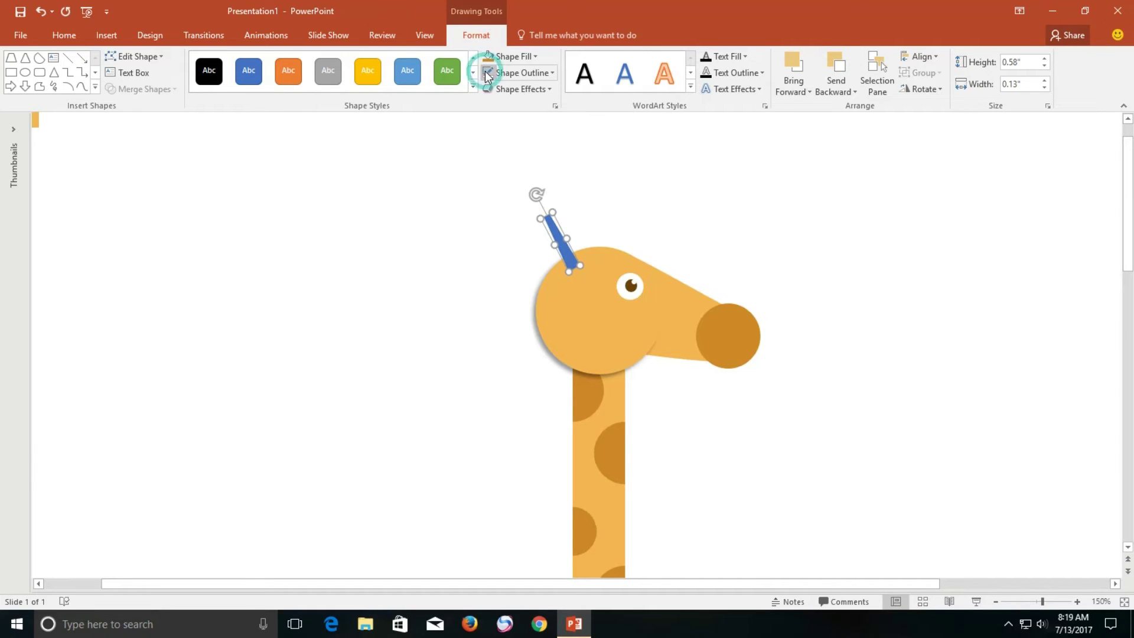
left_click(508, 56)
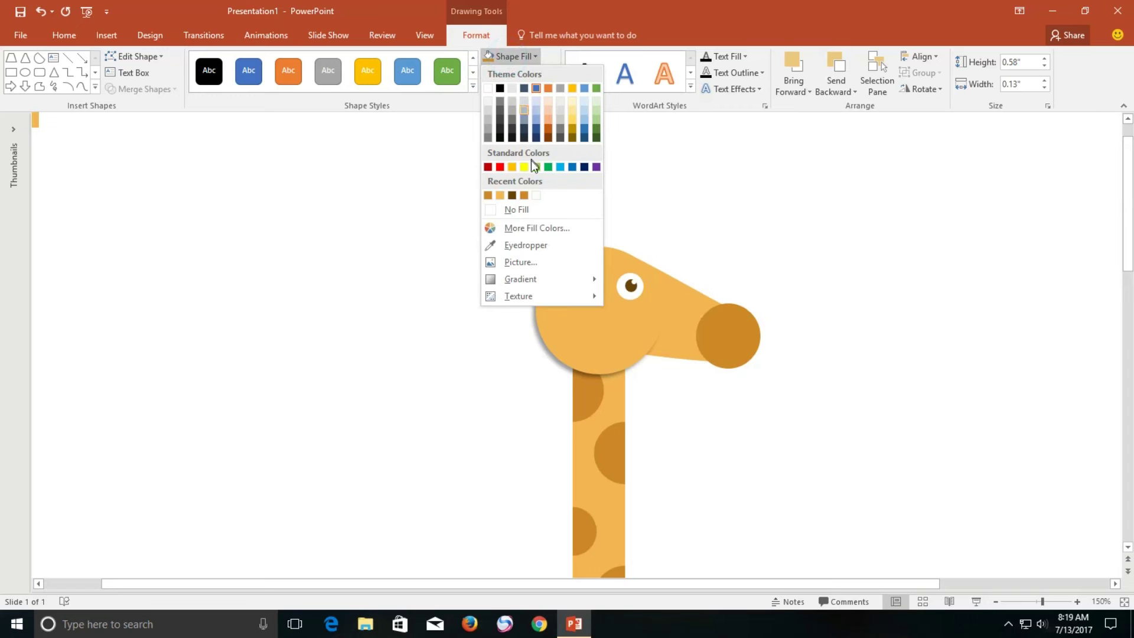
left_click(500, 195)
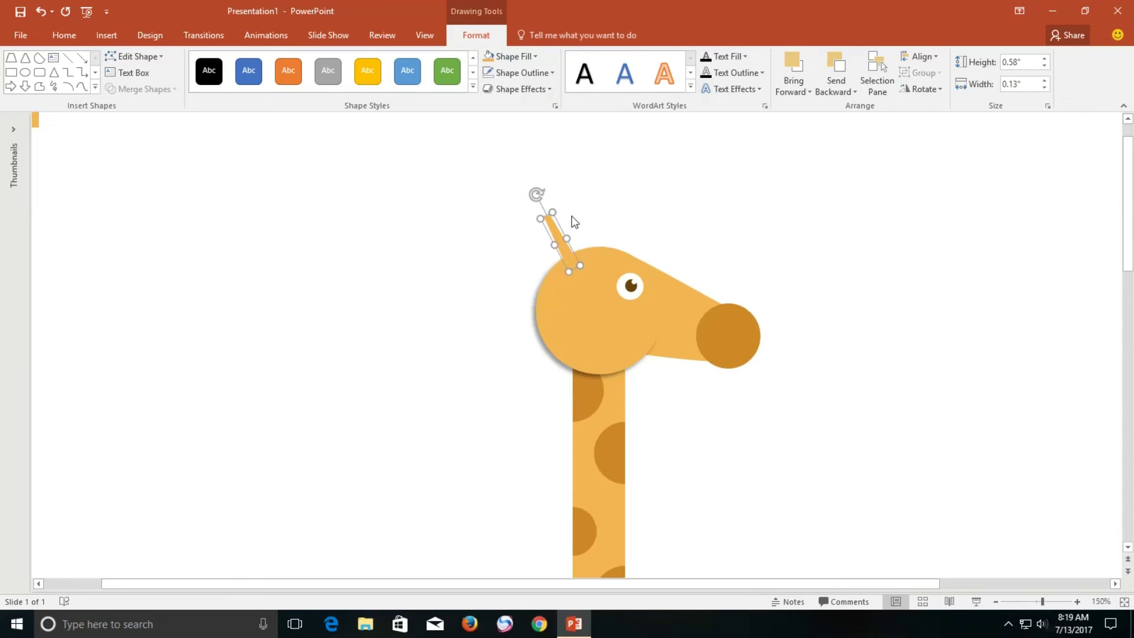
left_click(839, 94)
left_click(838, 123)
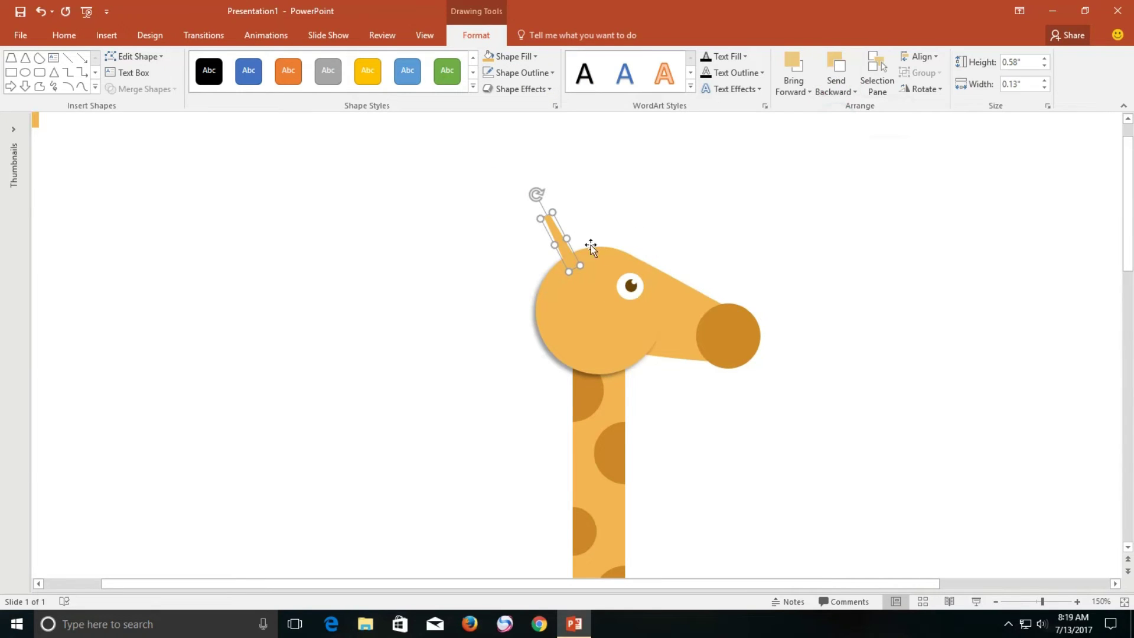
left_click(590, 208)
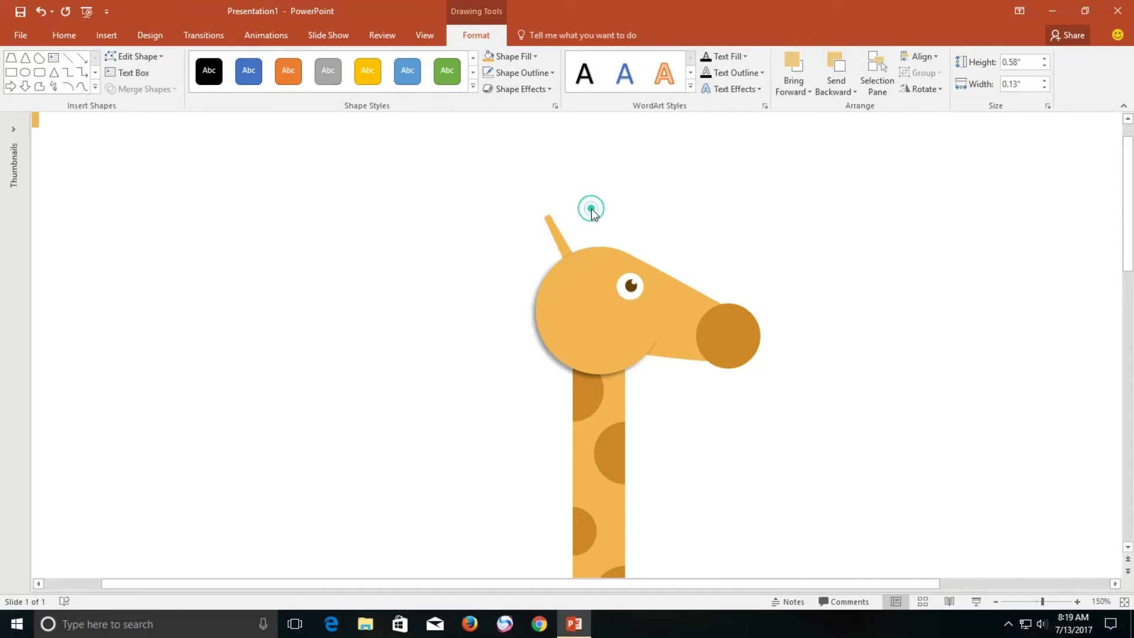
left_click(562, 229)
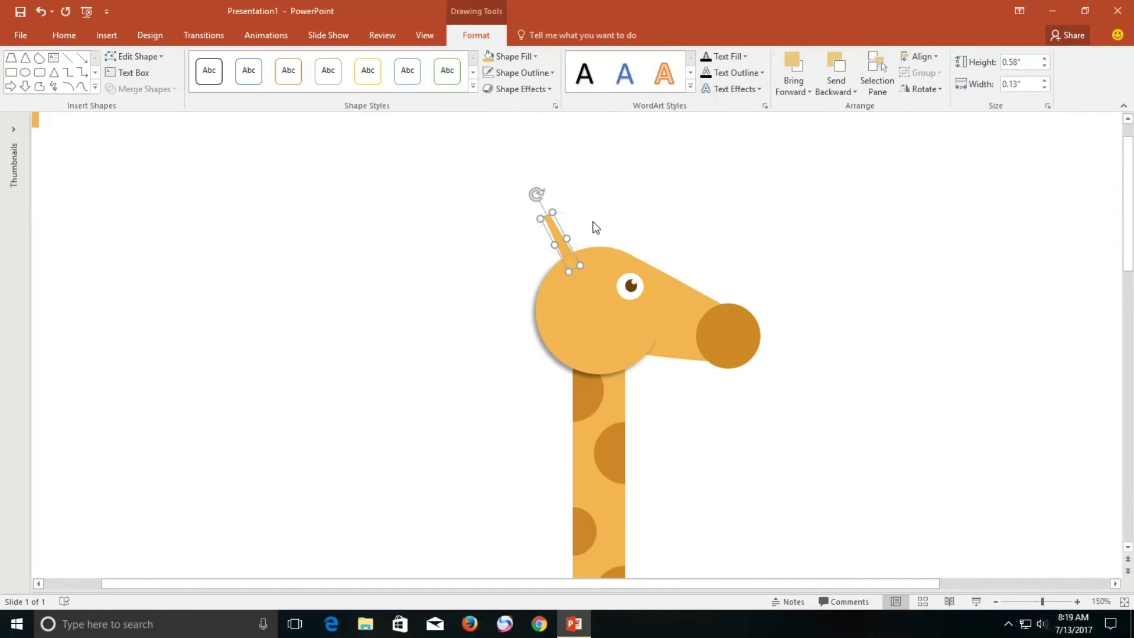
scroll(597, 227, "up", 5, "ctrl")
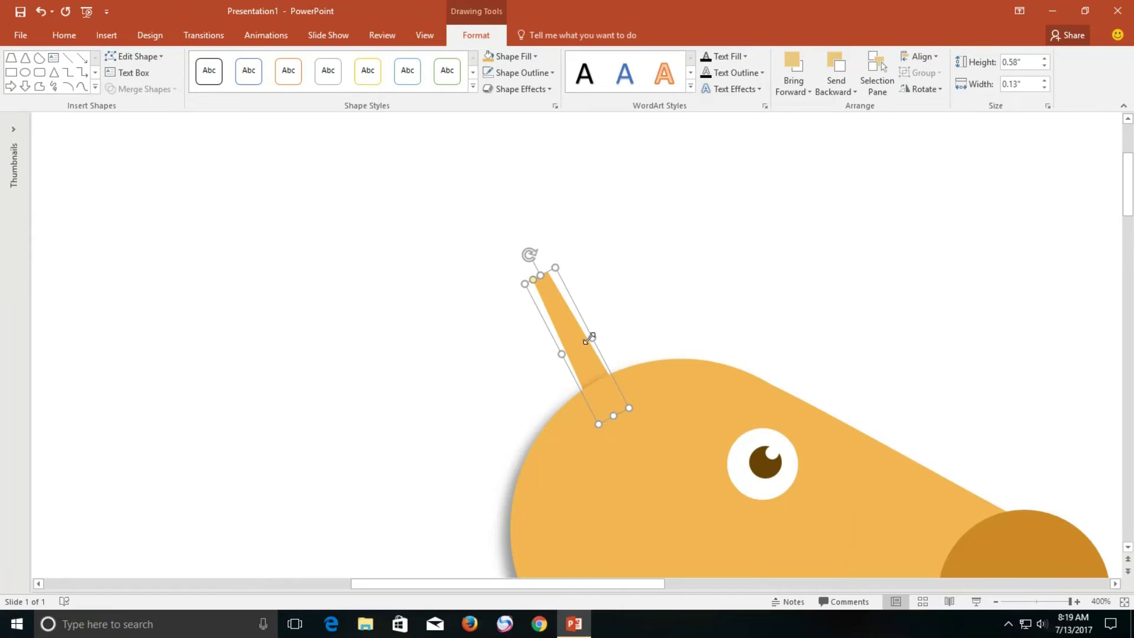
left_click_drag(587, 323, 597, 341)
Step: Add a small 0.16-inch dark orange ball on the stalk tip and group it with the stalk
left_click(105, 37)
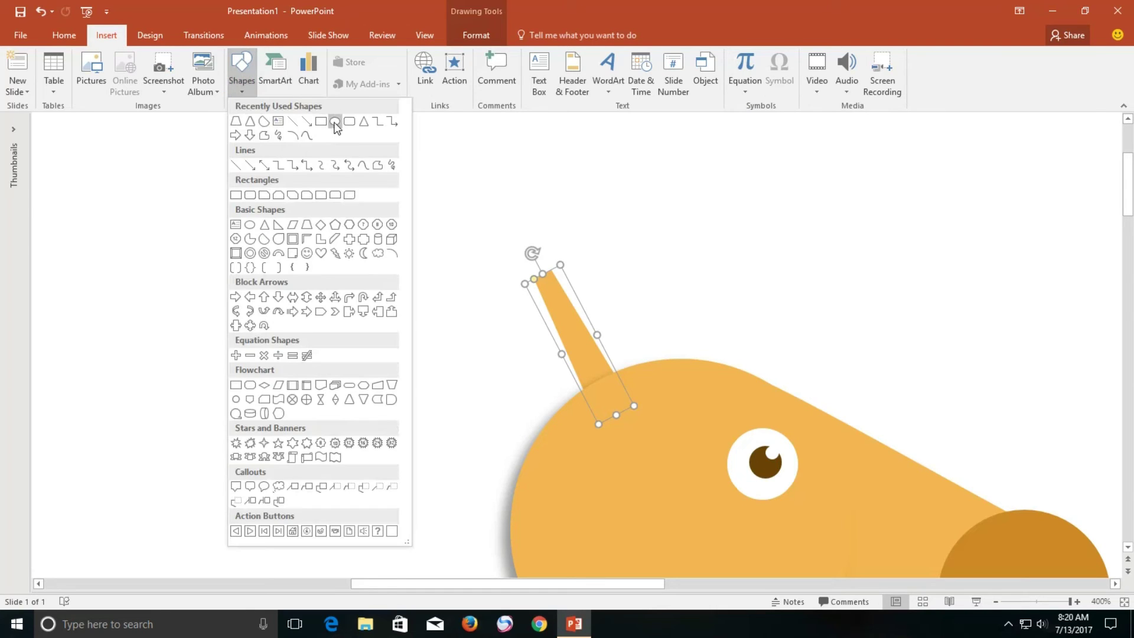
left_click(334, 121)
left_click(530, 246)
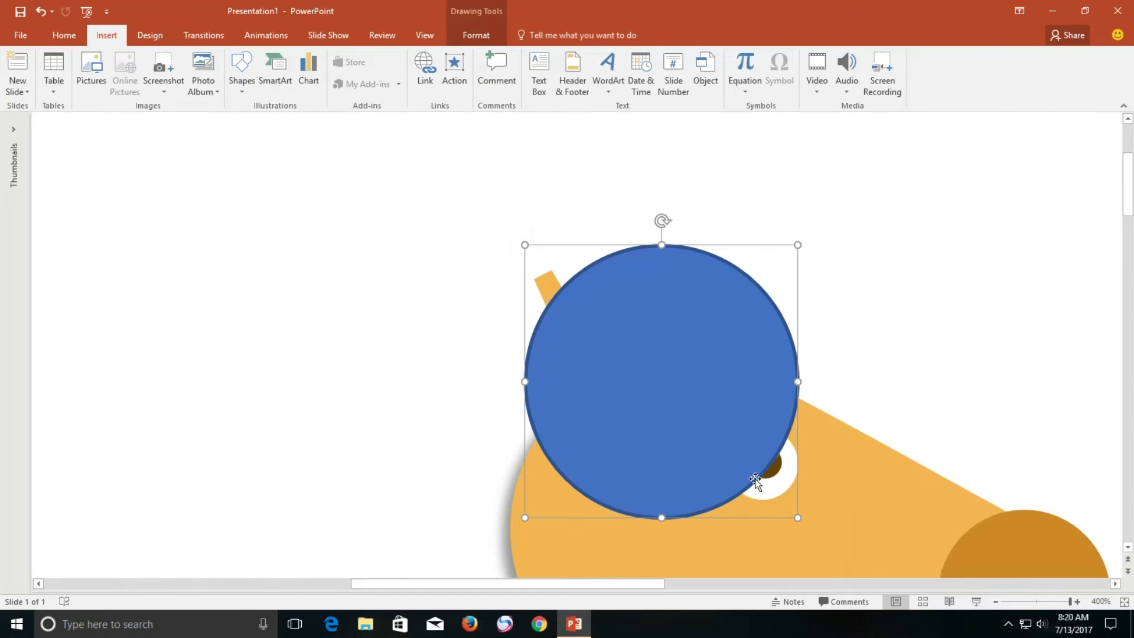
left_click_drag(779, 502, 544, 270)
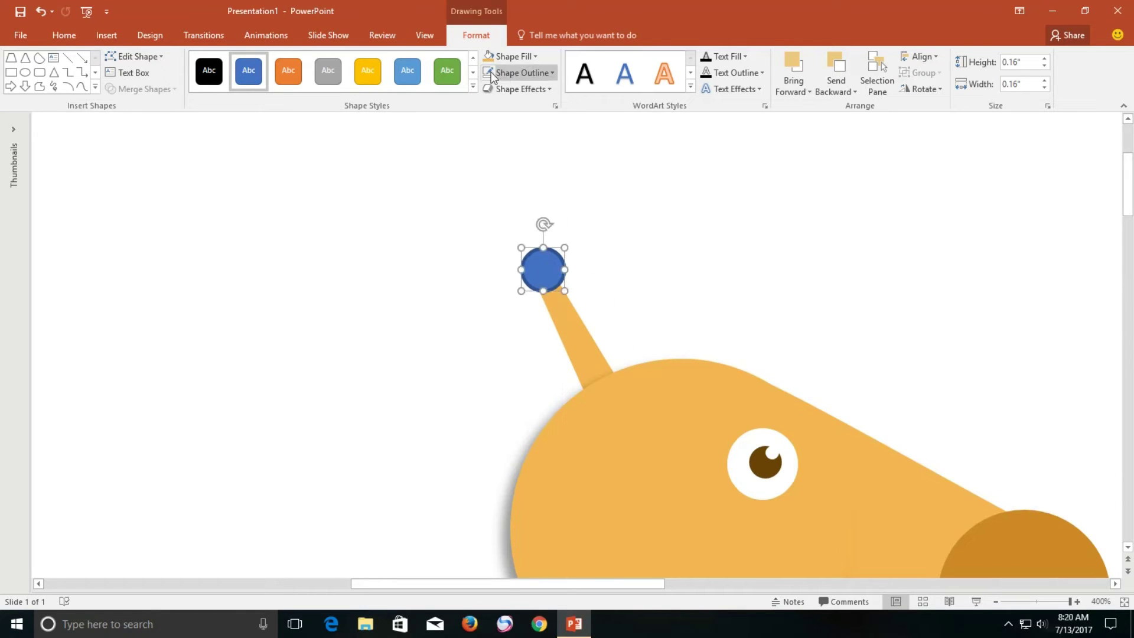
left_click(516, 56)
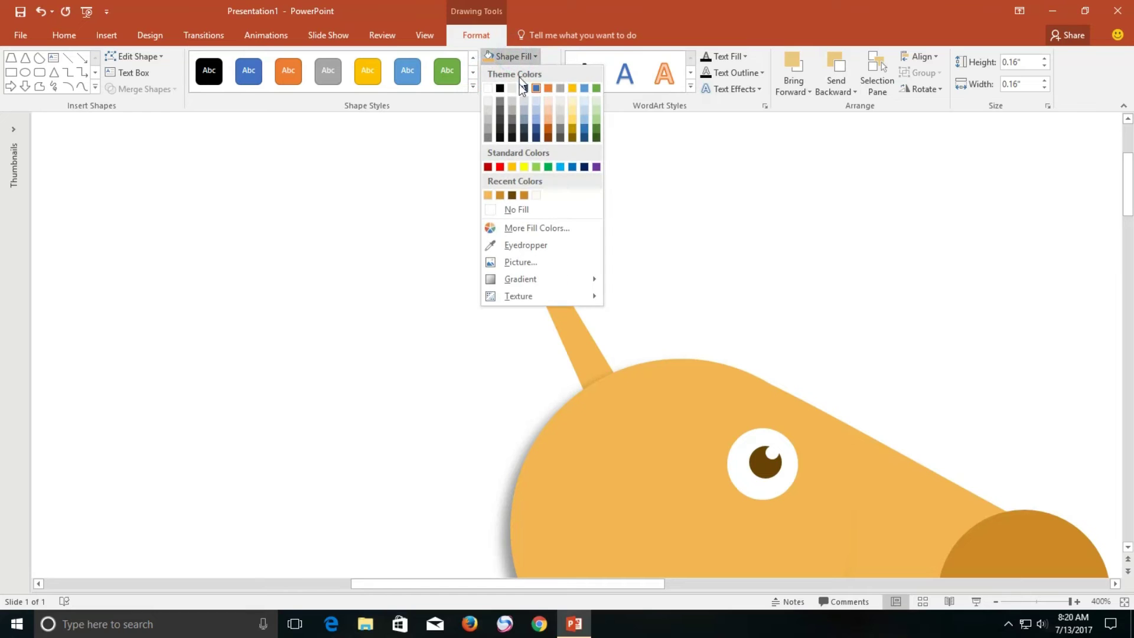
left_click(504, 197)
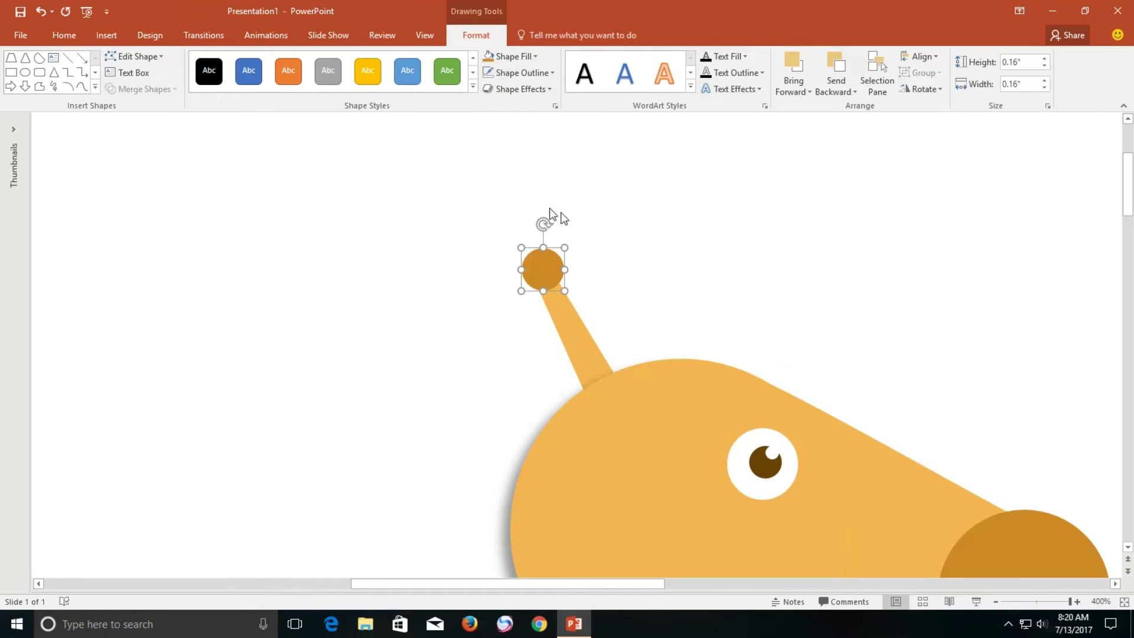
left_click(571, 330, "shift")
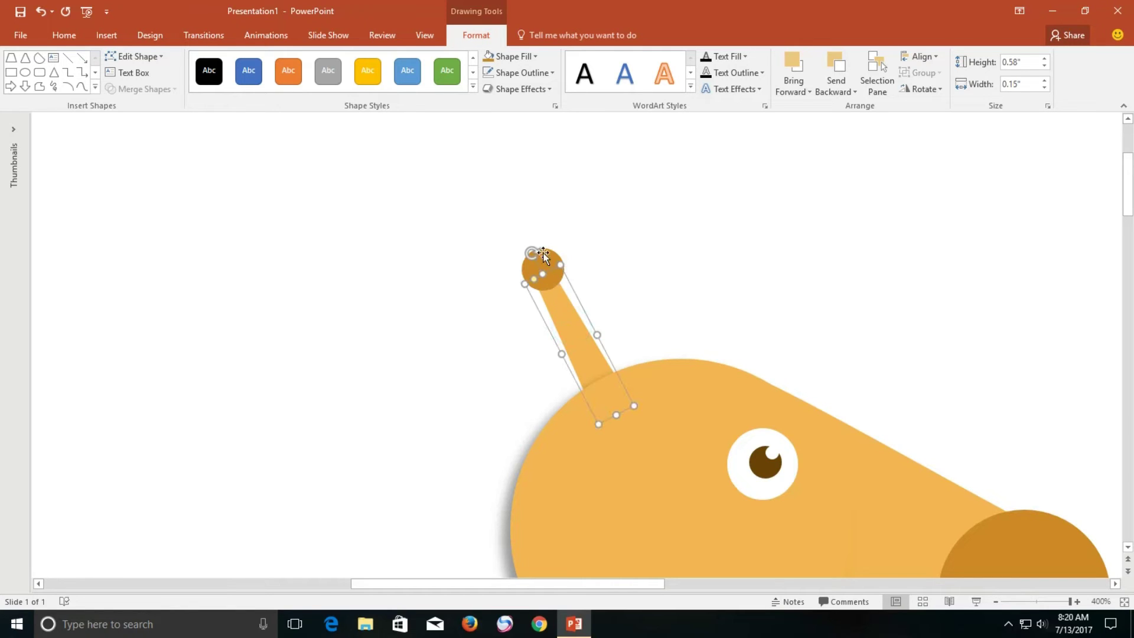
left_click(927, 74)
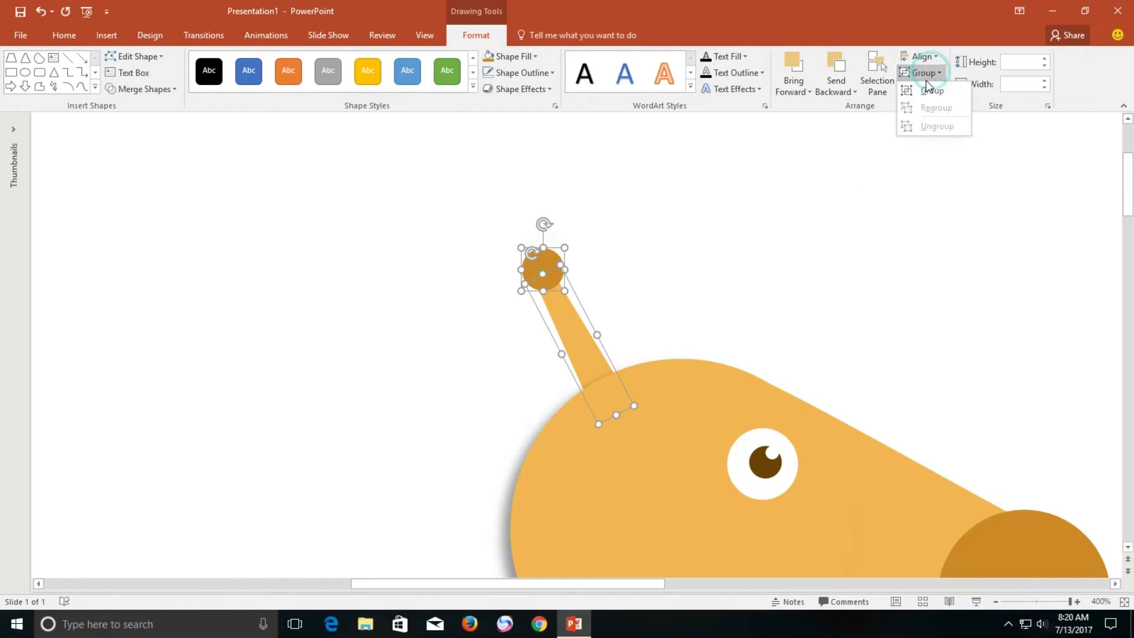
left_click(925, 88)
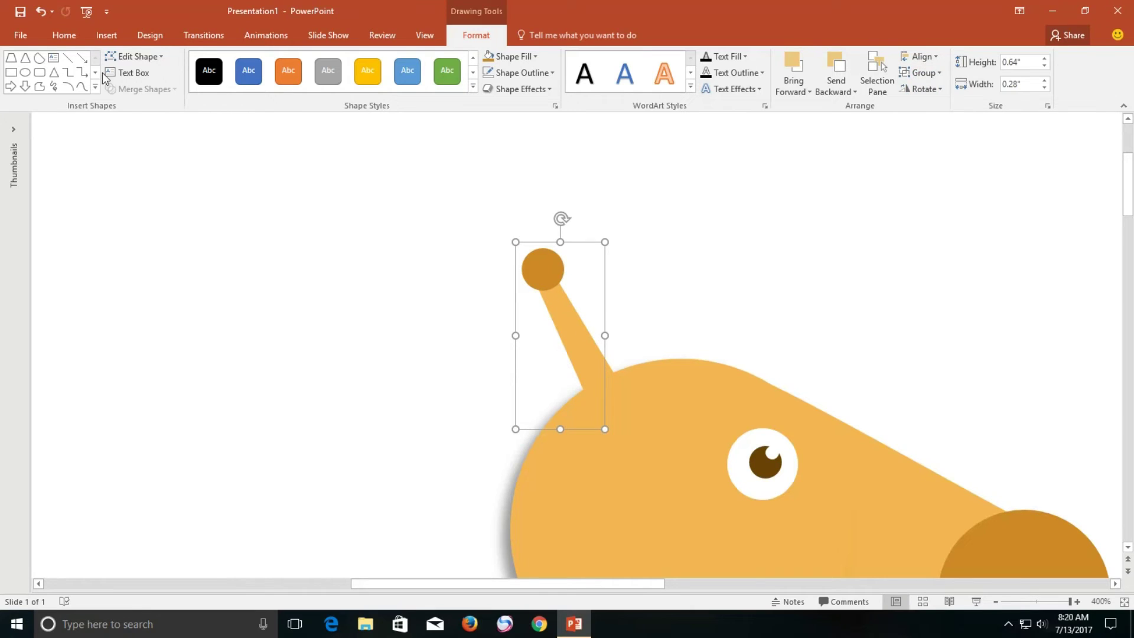
Step: Duplicate the grouped horn, move the copy right of the first, and tilt it more upright
left_click(63, 35)
left_click(52, 73)
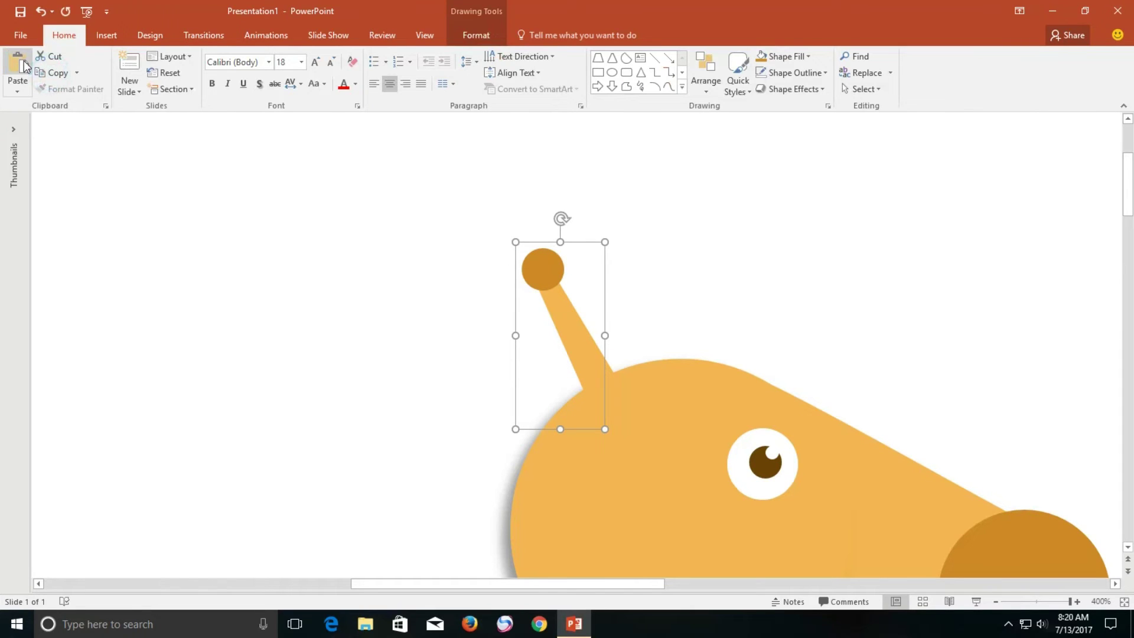
left_click(18, 65)
left_click_drag(616, 358, 682, 281)
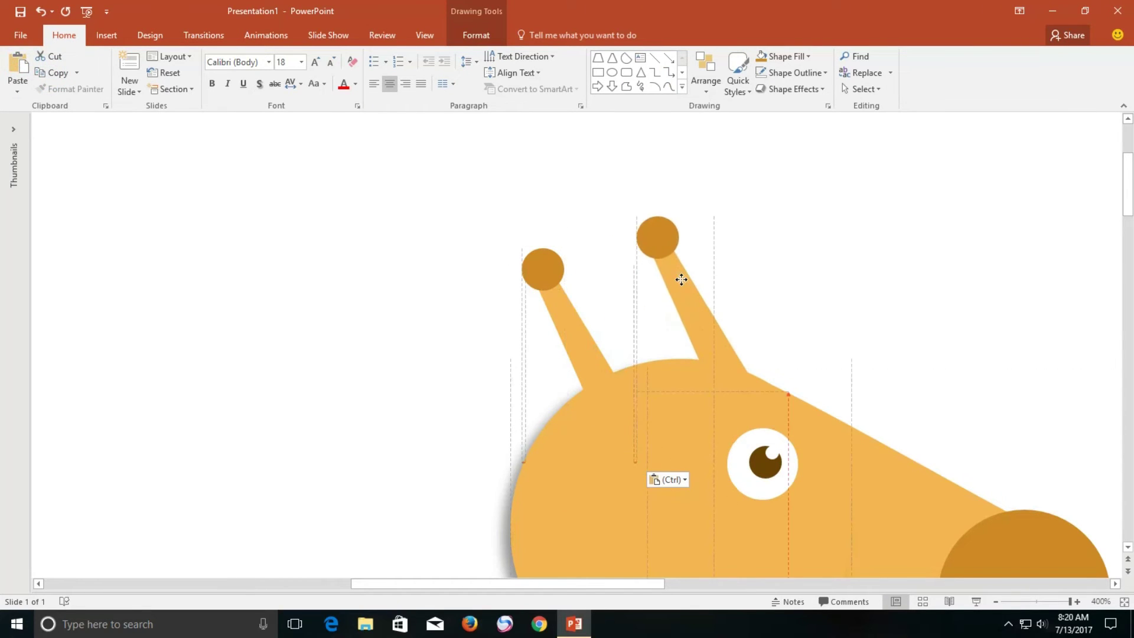
left_click_drag(678, 187, 718, 205)
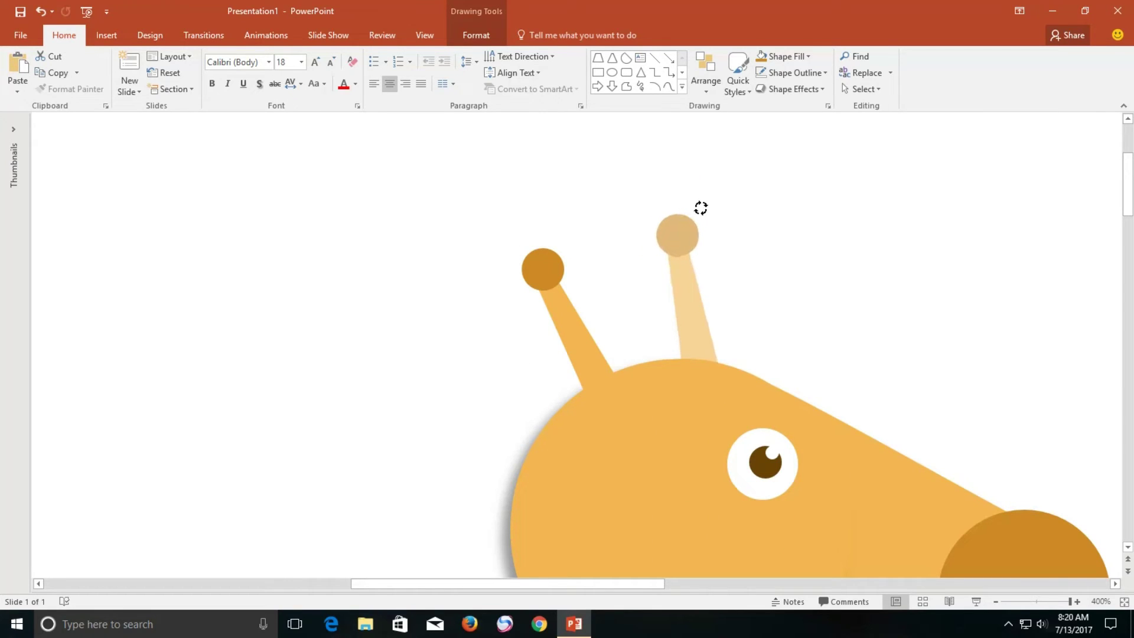
left_click_drag(718, 206, 697, 209)
left_click_drag(693, 303, 703, 307)
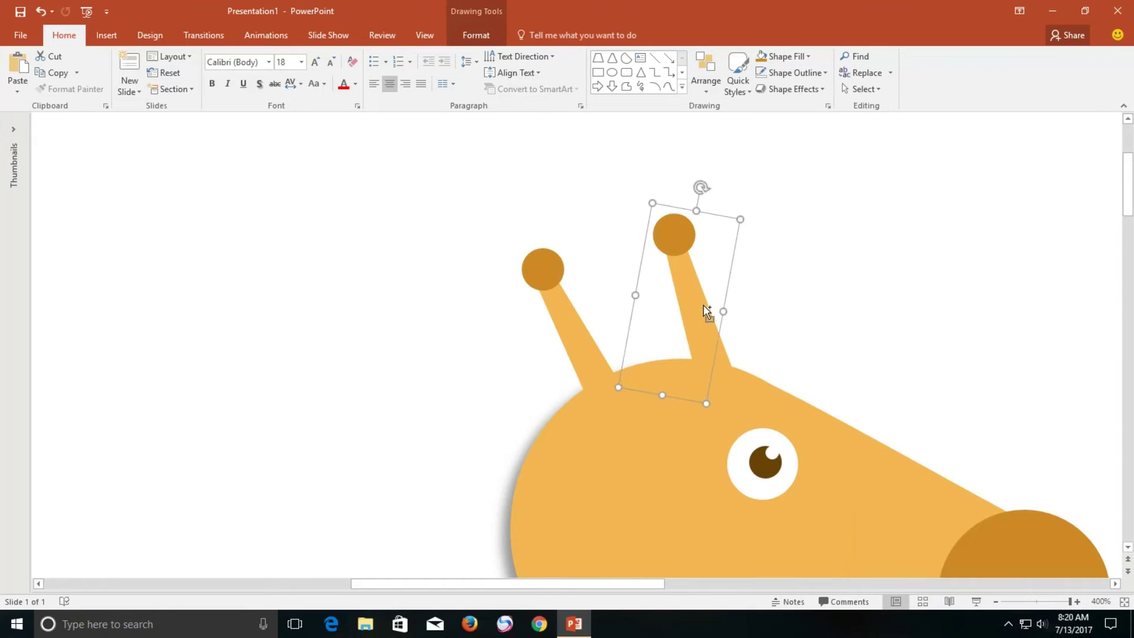
scroll(708, 311, "down", 5)
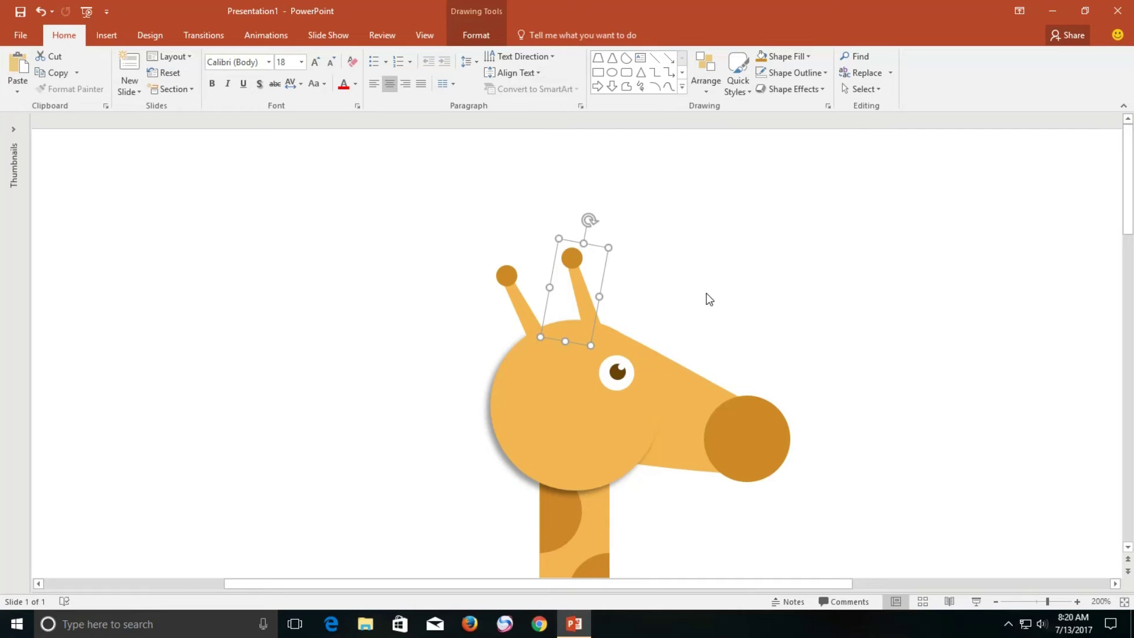
left_click(709, 300)
Step: Group the eye white and brown pupil, then enlarge the eye to 0.37 inches
left_click(625, 388)
left_click_drag(623, 377, 620, 371)
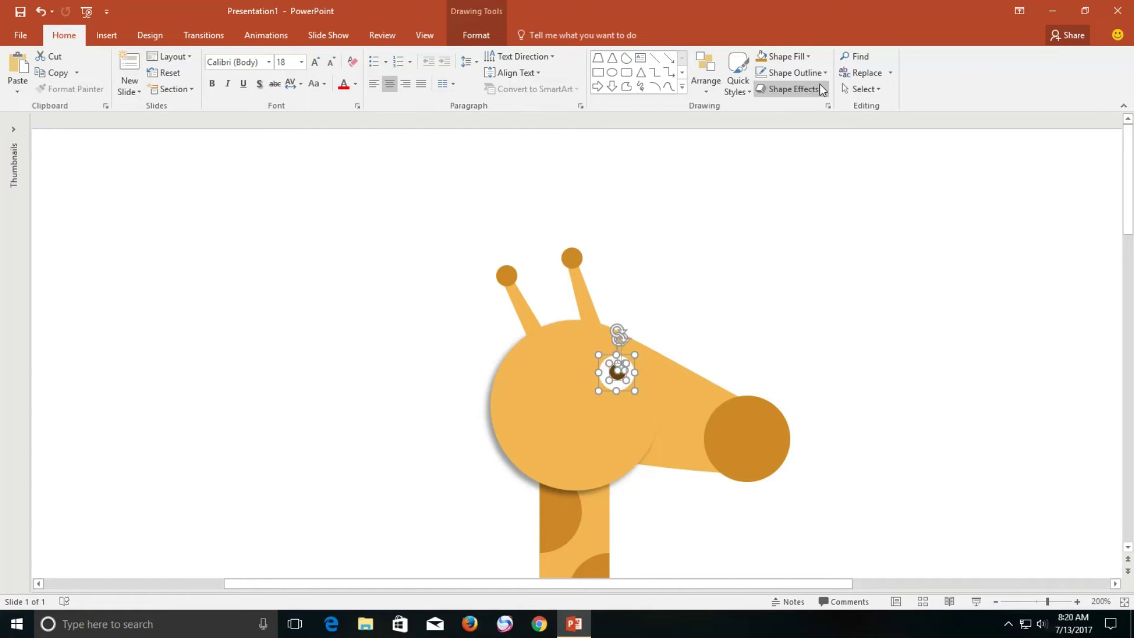
left_click(476, 37)
left_click(924, 72)
left_click(937, 92)
left_click(640, 396)
left_click_drag(640, 397, 615, 388)
left_click(650, 289)
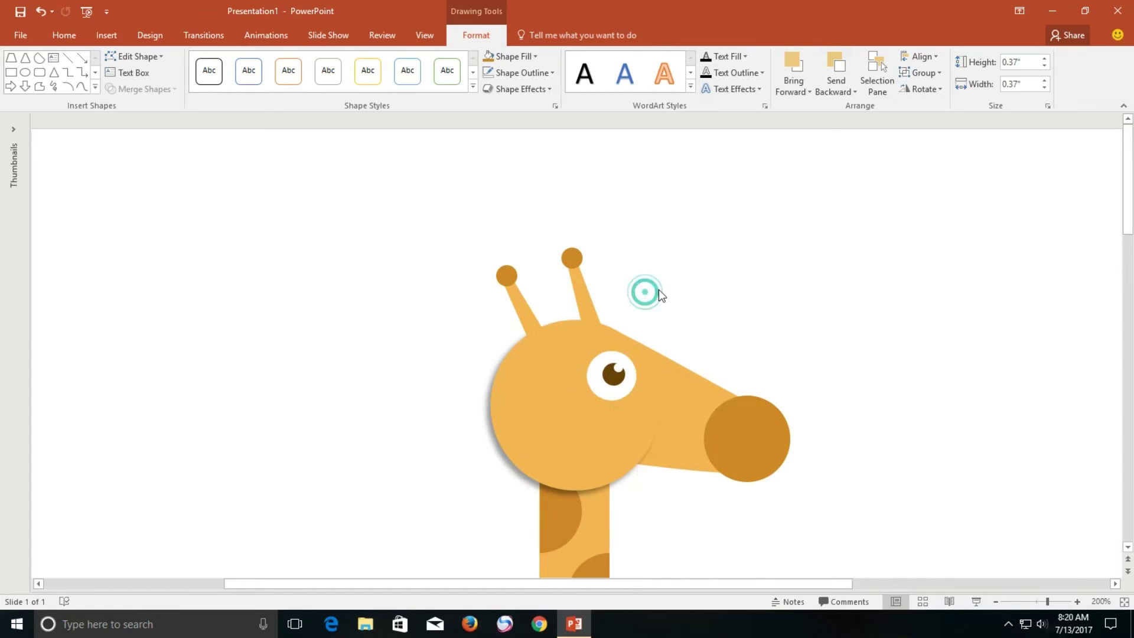
Step: Draw a four-cornered freeform parallelogram, about 0.3 by 0.53 inches, against the head's upper left
left_click(109, 34)
left_click(241, 73)
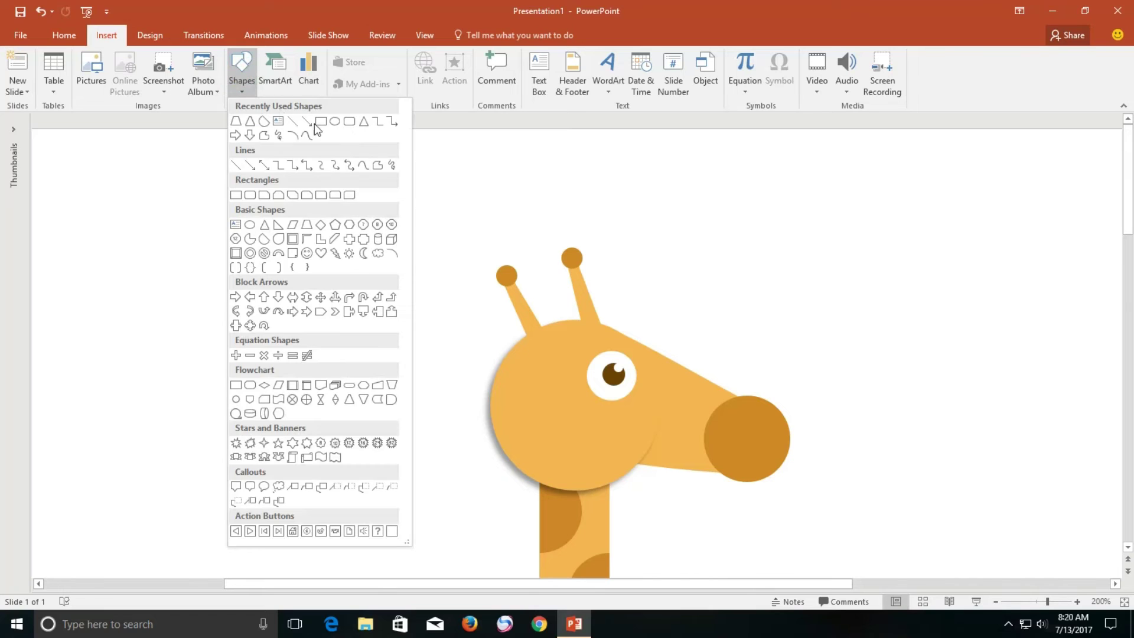
left_click(376, 165)
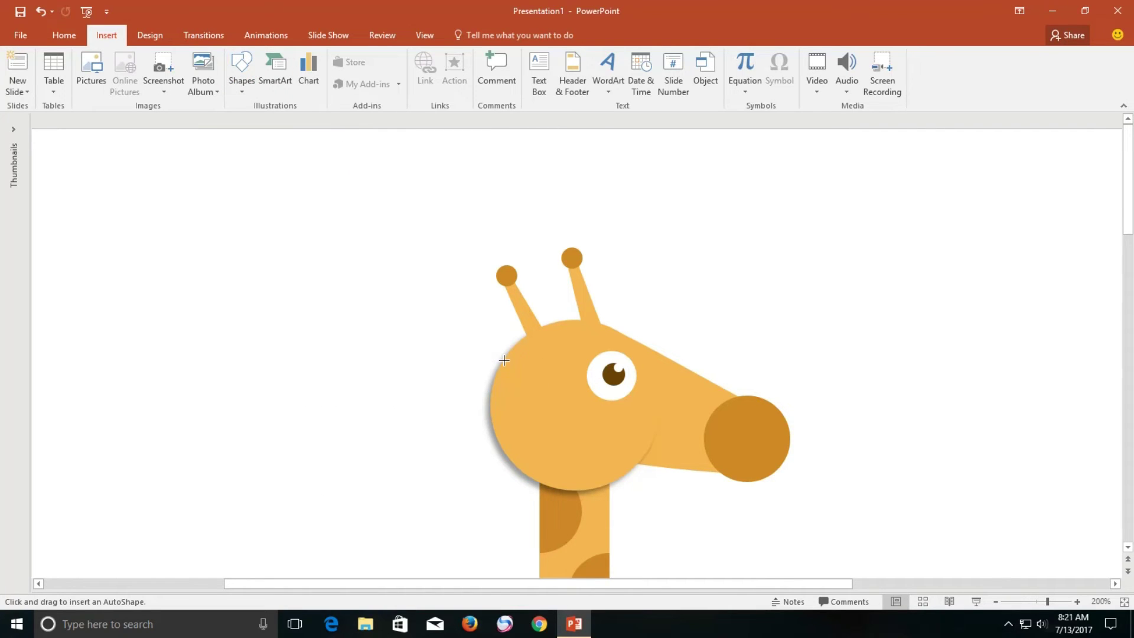
left_click_drag(505, 353, 487, 337)
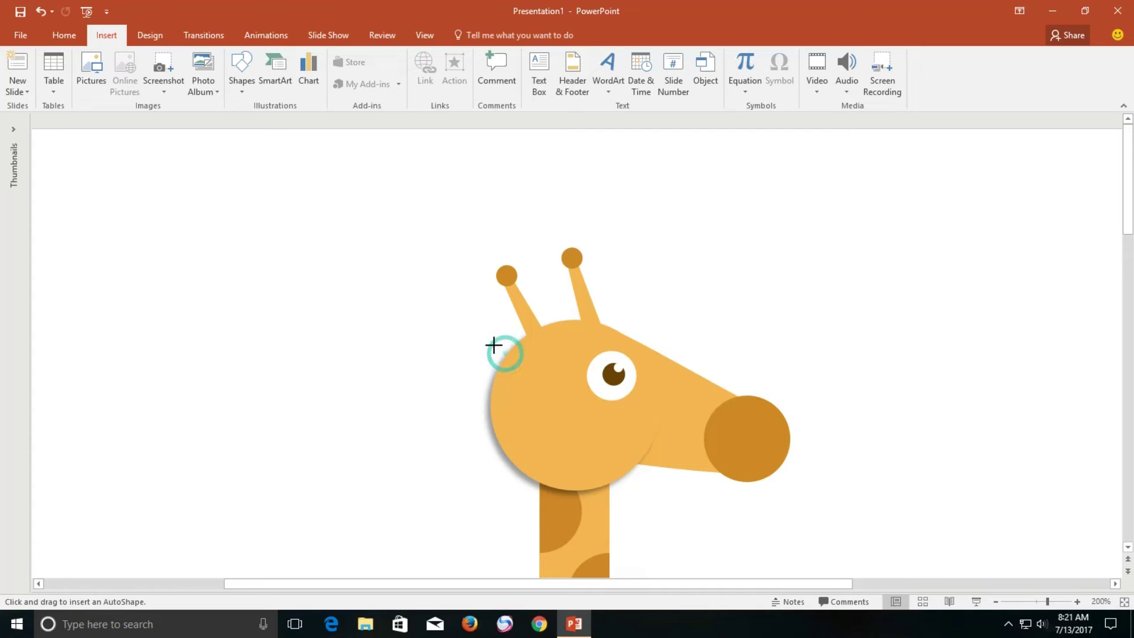
left_click(487, 337)
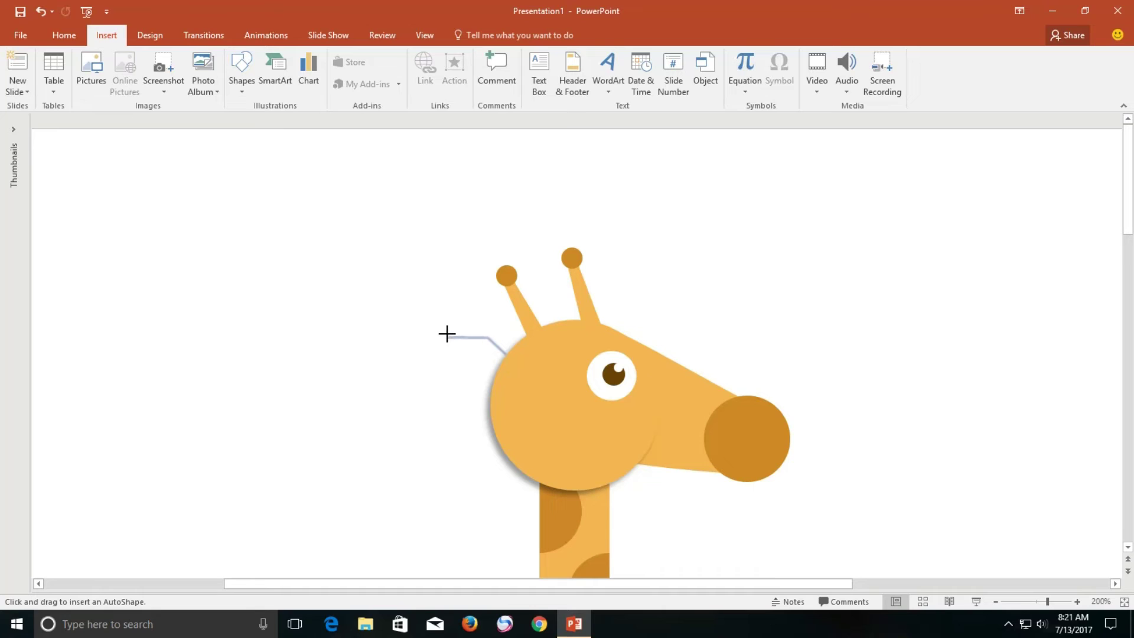
left_click(438, 337)
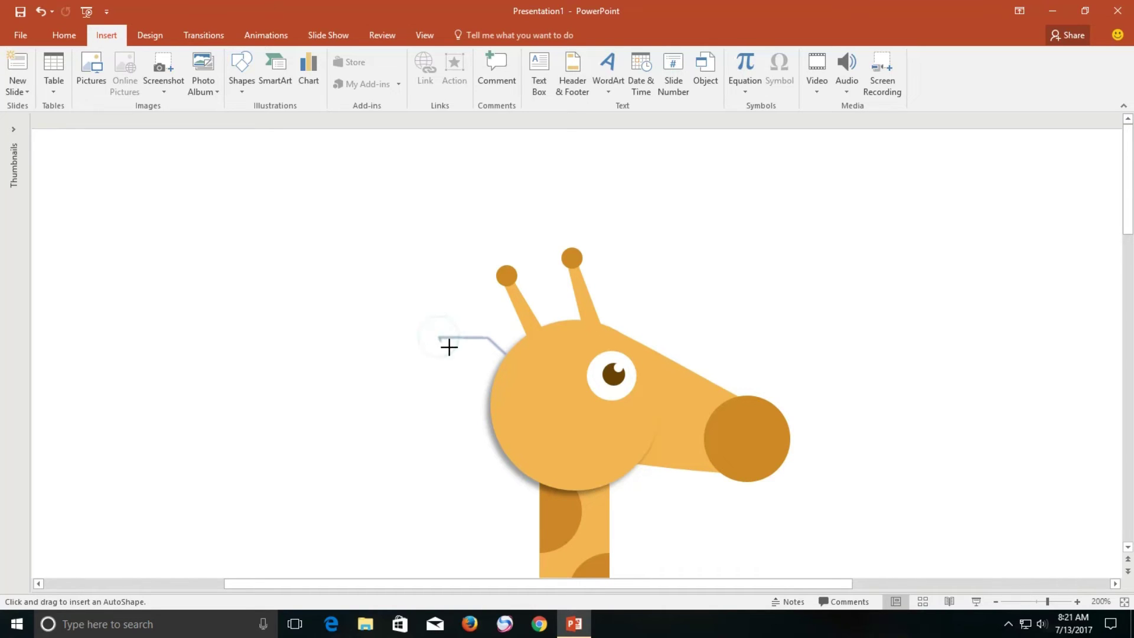
left_click(472, 376)
left_click(507, 375)
left_click(508, 358)
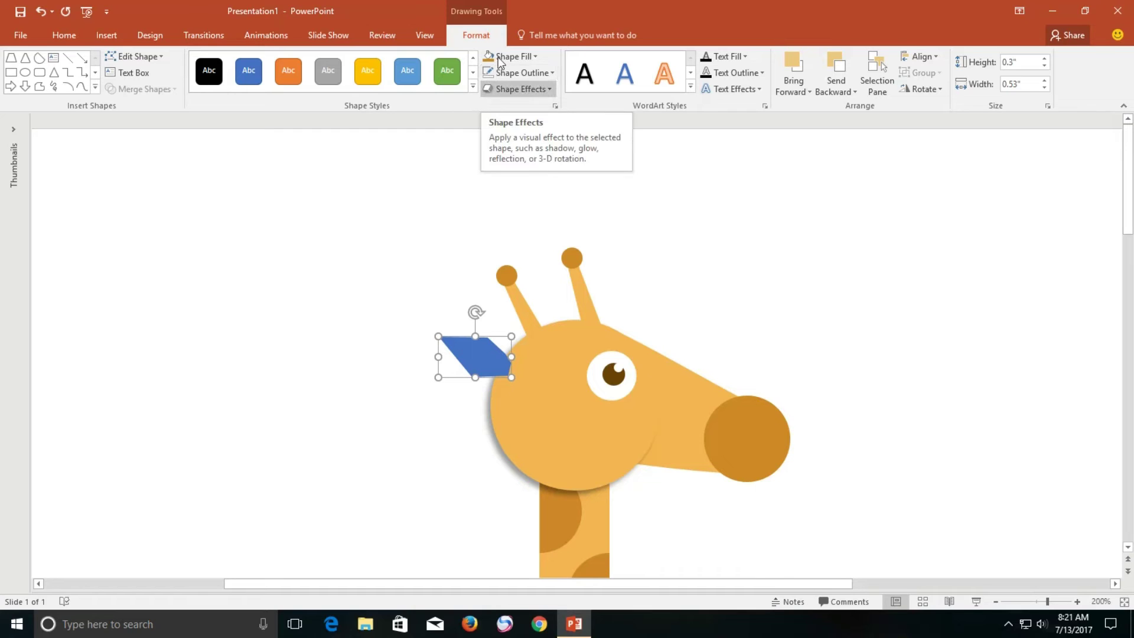
Step: Fill the parallelogram with the recent gold colour and send it behind the head
left_click(512, 57)
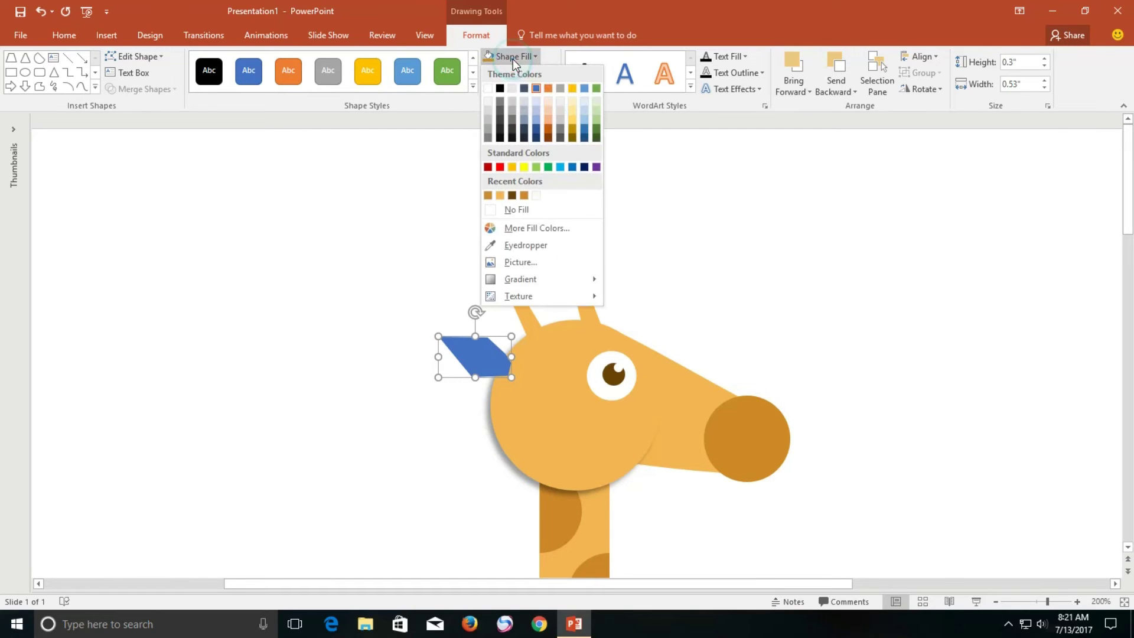
left_click(501, 196)
left_click(835, 95)
left_click(835, 126)
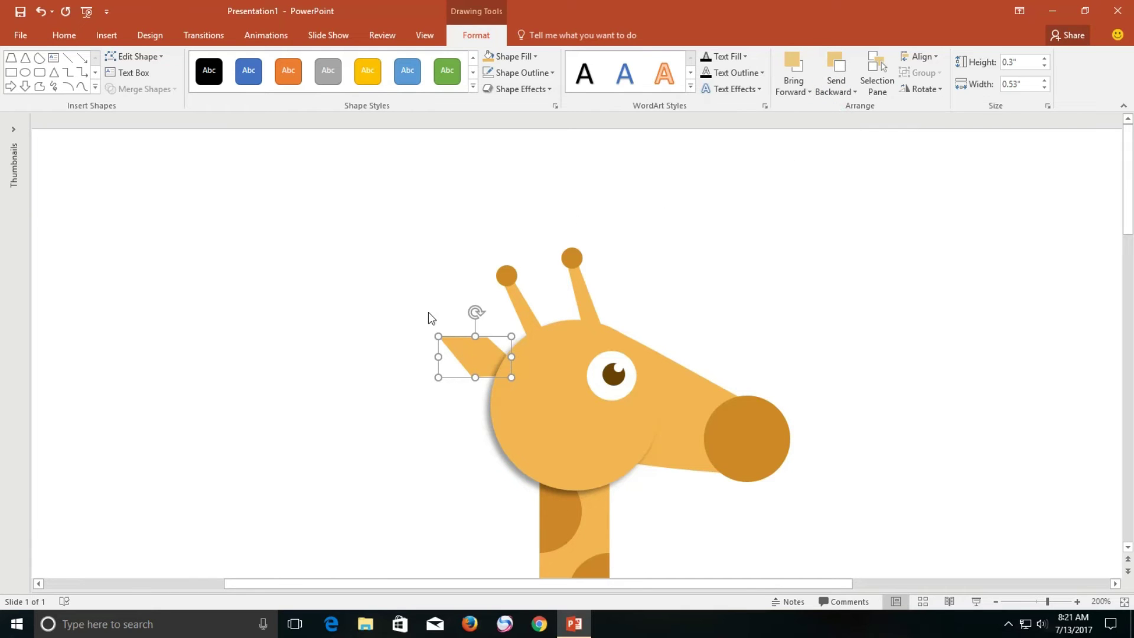
Step: Edit the ear's points to curve its top edge, left tip and lower-left edge
scroll(480, 361, "up", 5, "ctrl")
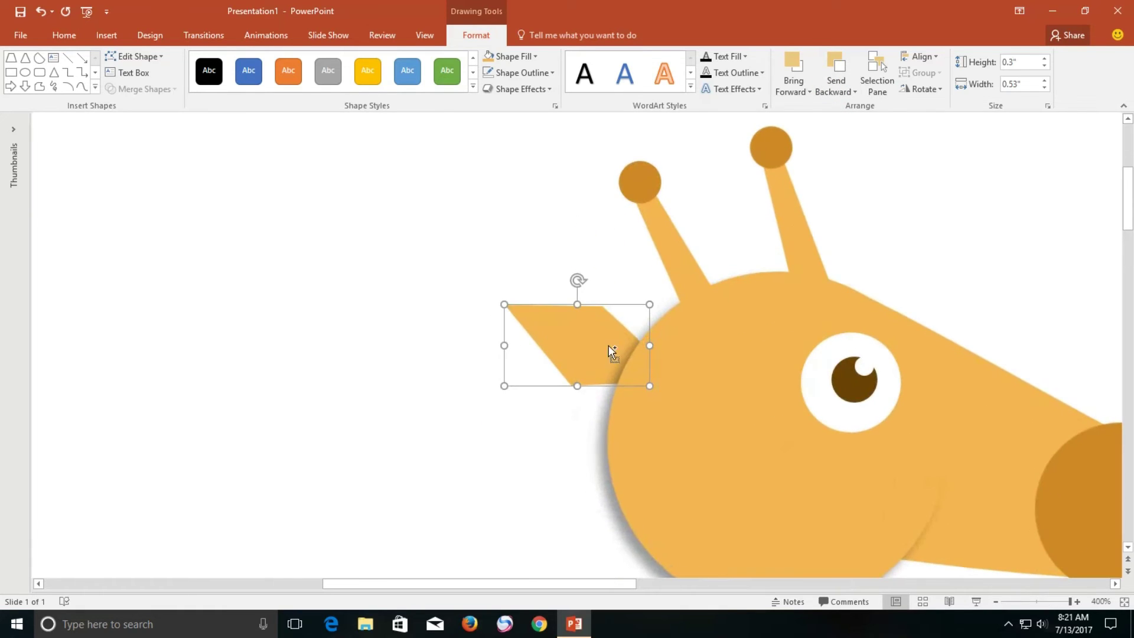
left_click(134, 56)
left_click(136, 93)
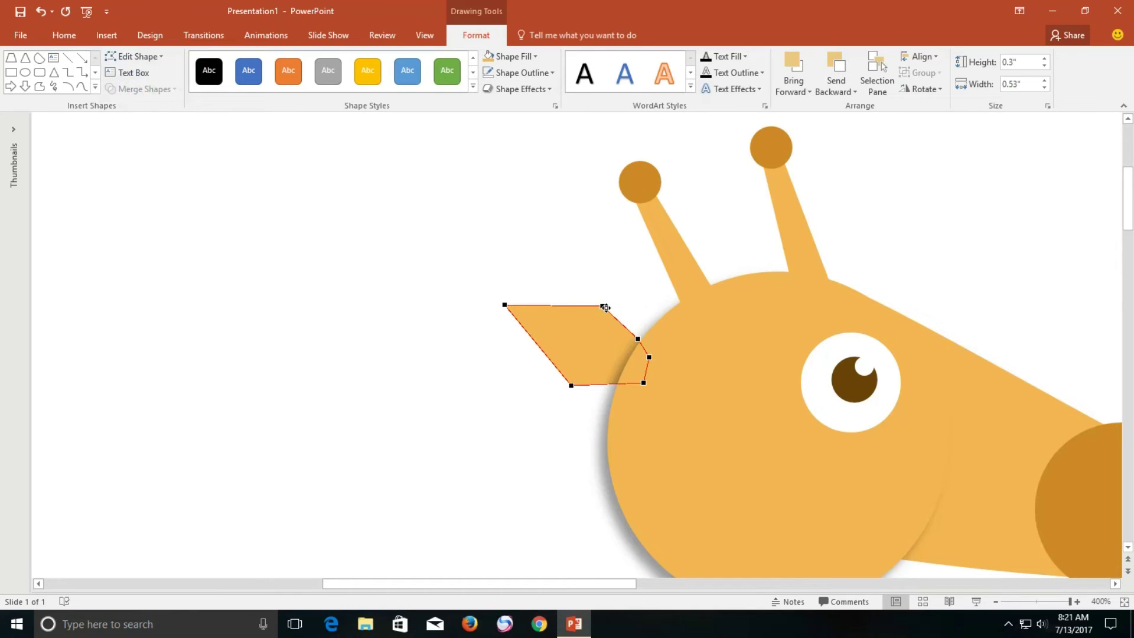
left_click(602, 306)
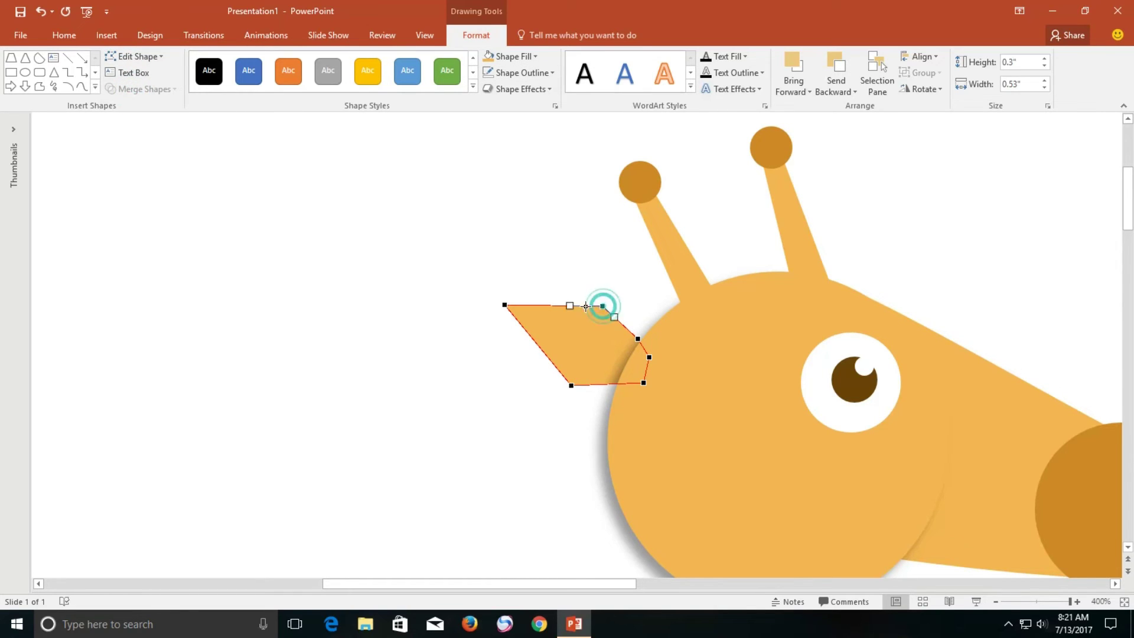
left_click_drag(571, 304, 567, 295)
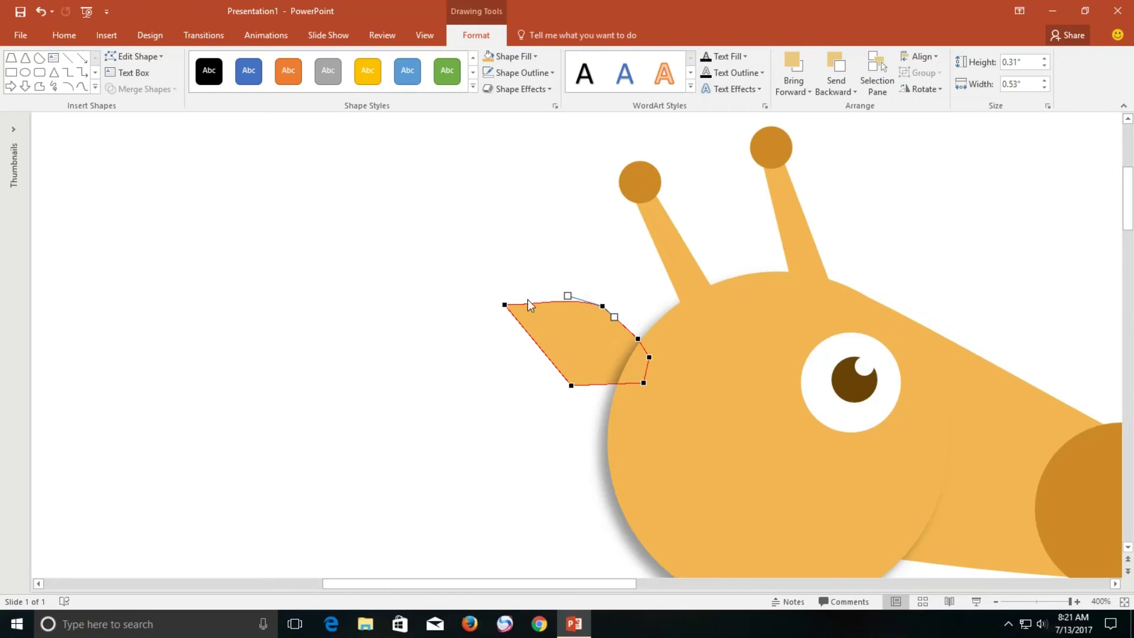
left_click(507, 304)
left_click_drag(537, 305, 534, 298)
left_click(571, 385)
left_click_drag(549, 361, 535, 370)
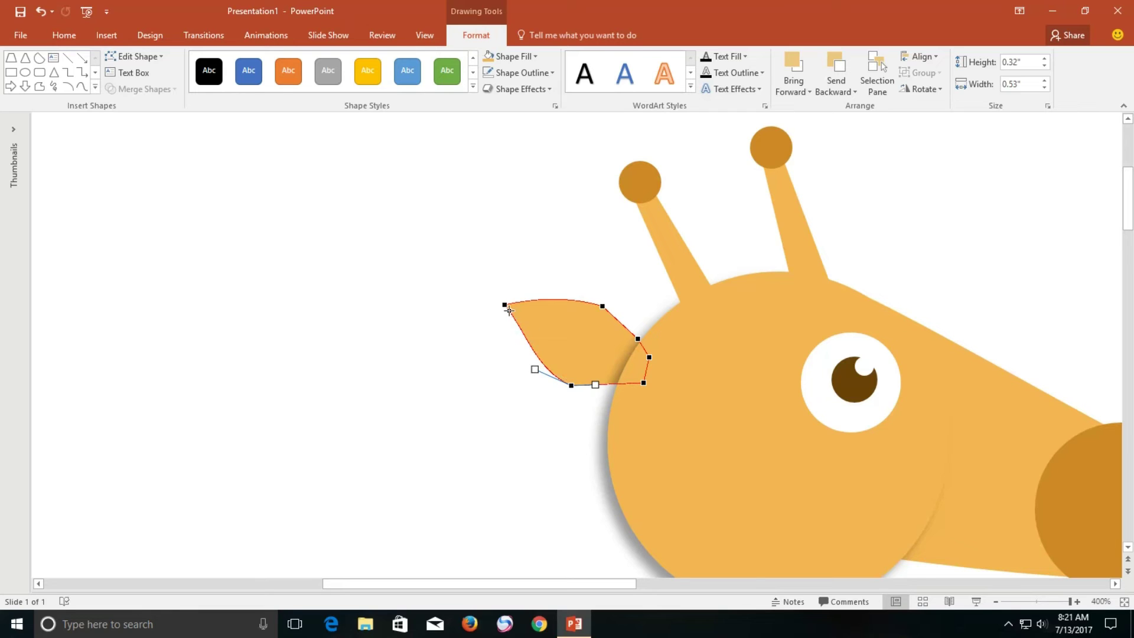
Step: Curve the ear's upper-left and bottom edges into a leaf shape and finish editing
left_click(507, 305)
left_click_drag(527, 330, 534, 327)
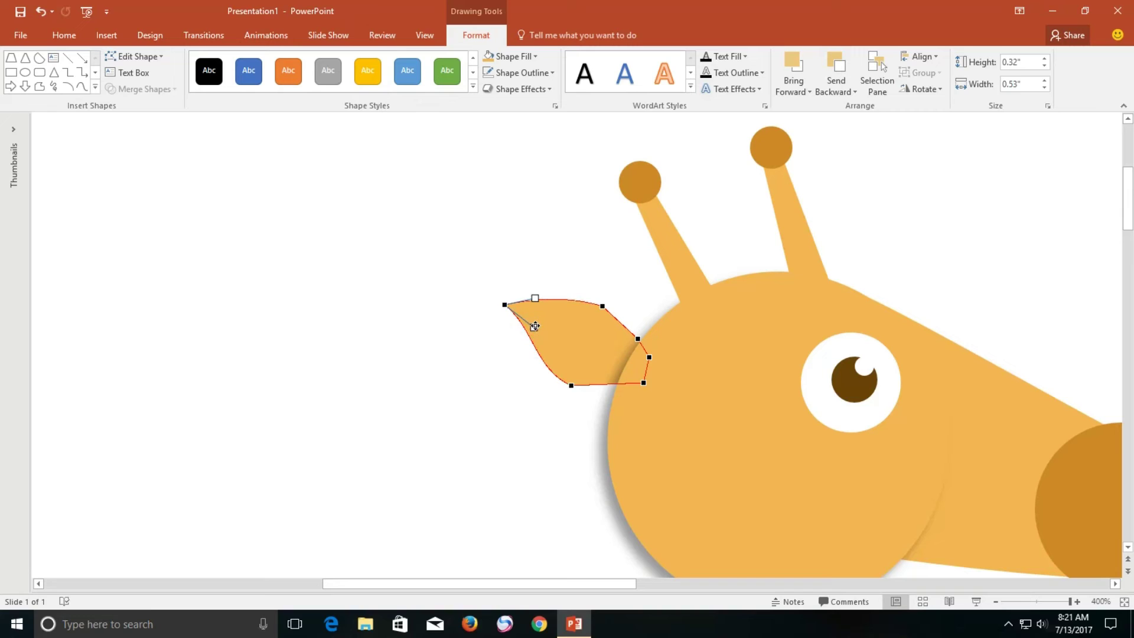
left_click(643, 382)
left_click_drag(620, 385, 618, 391)
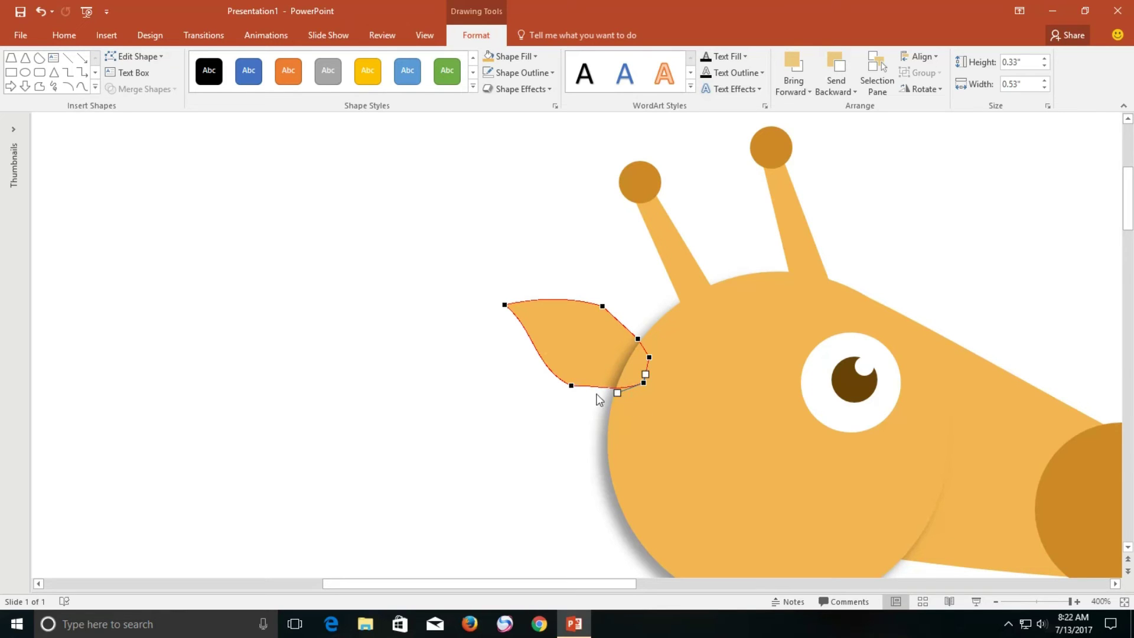
left_click(572, 386)
left_click_drag(594, 385, 593, 388)
left_click(580, 325)
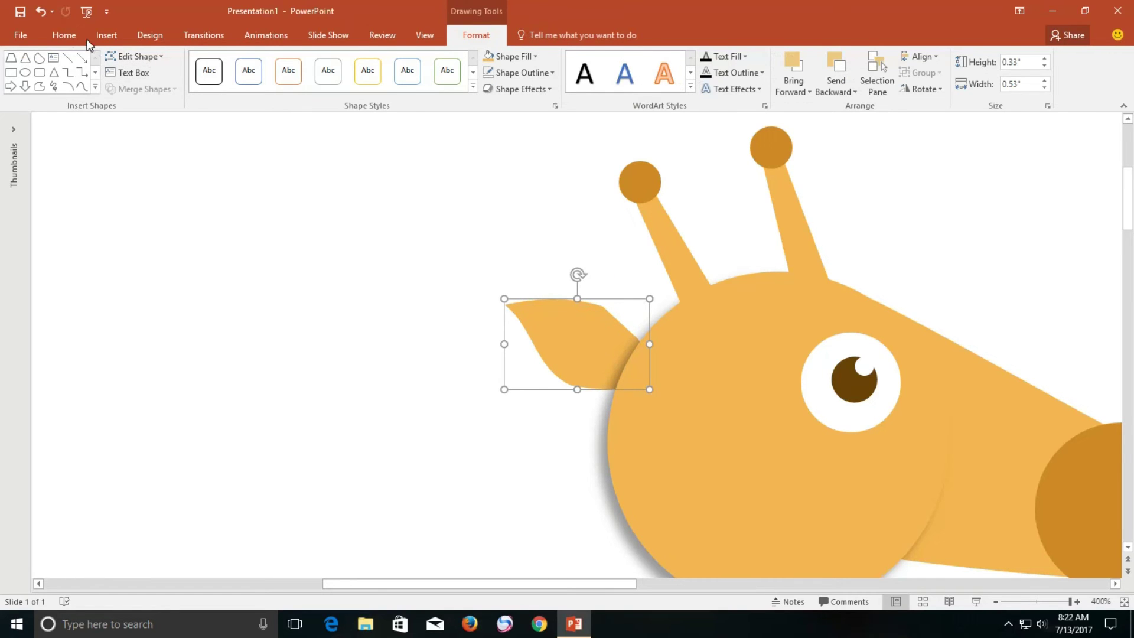
Step: Paste a copy of the ear and fill it with the darker recent orange
left_click(64, 34)
left_click(25, 65)
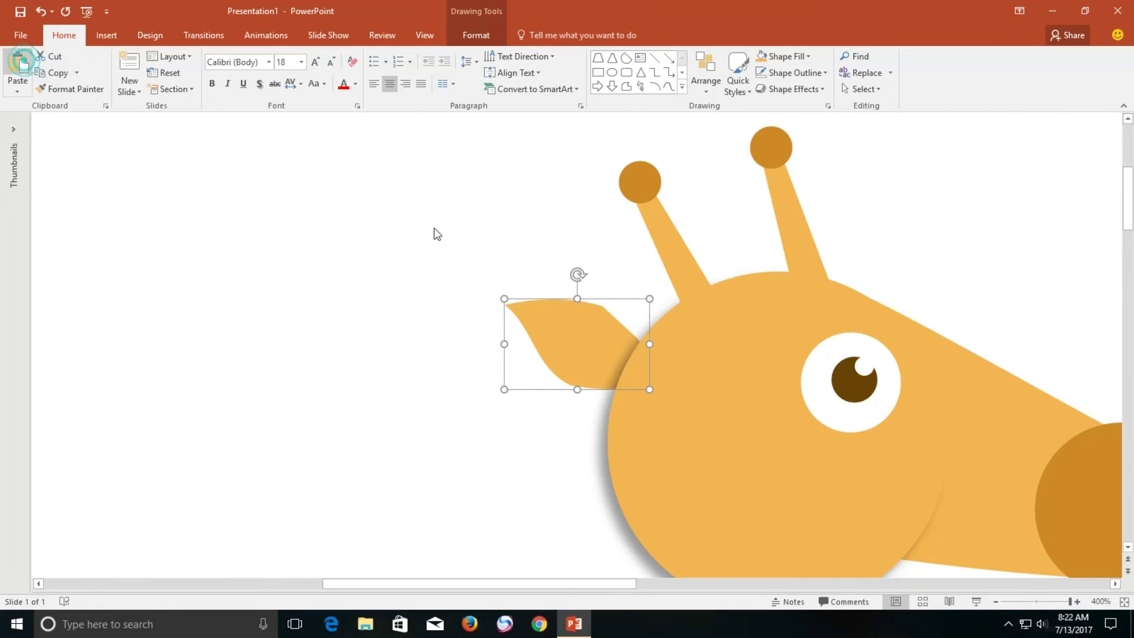
left_click(487, 33)
left_click(516, 57)
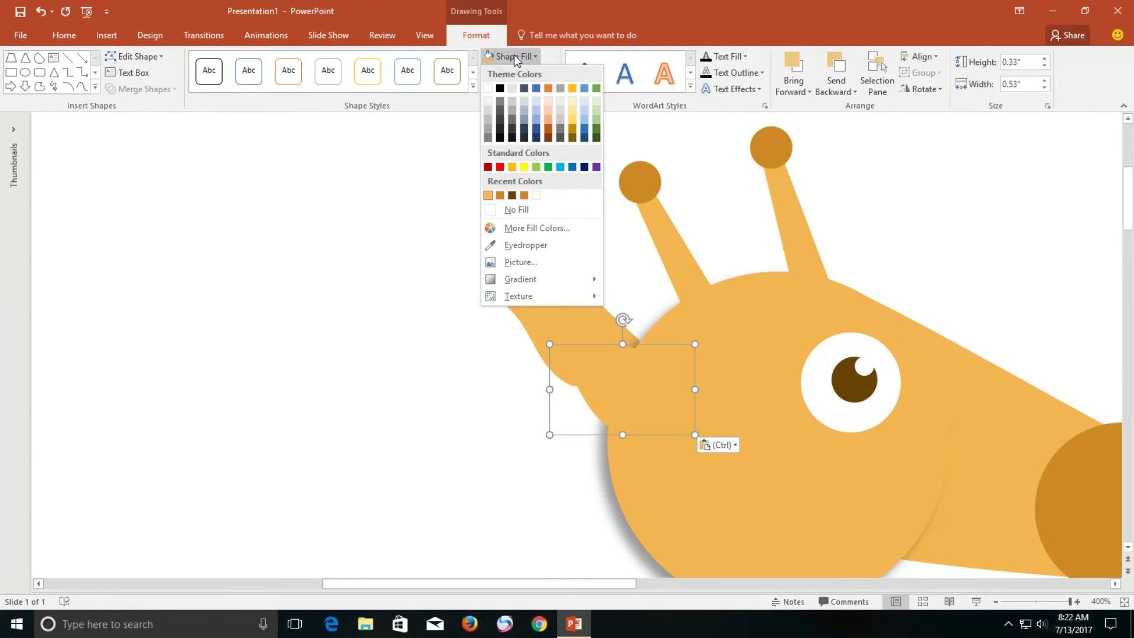
left_click(524, 195)
left_click(523, 196)
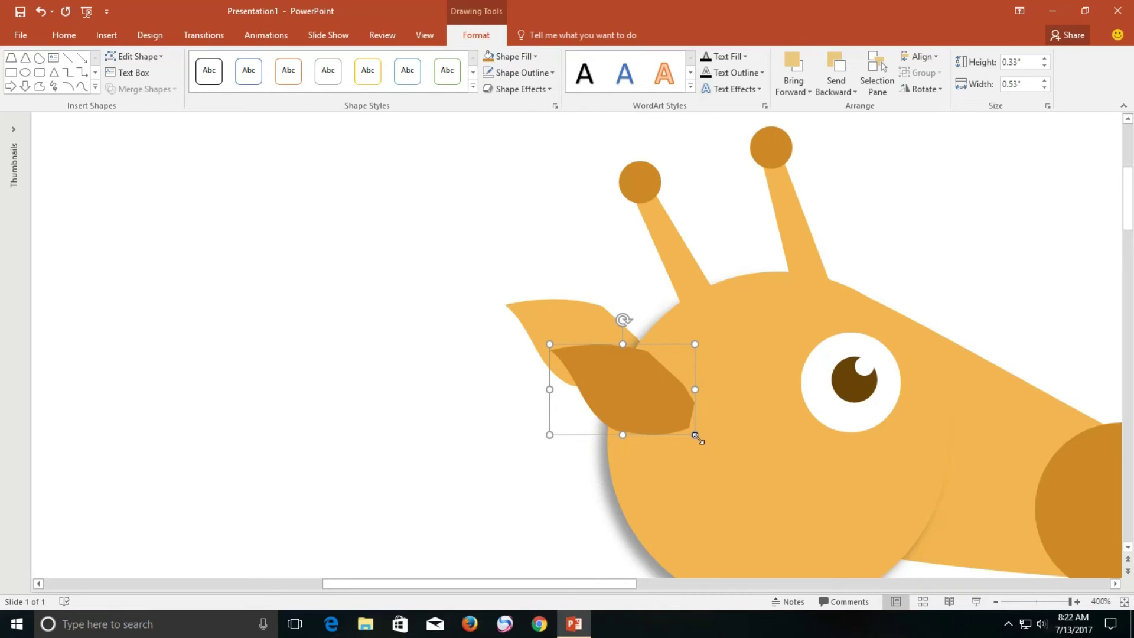
Step: Shrink the dark copy to about 0.18 by 0.29 inches and bring it in front of the ear
left_click_drag(697, 437, 611, 355)
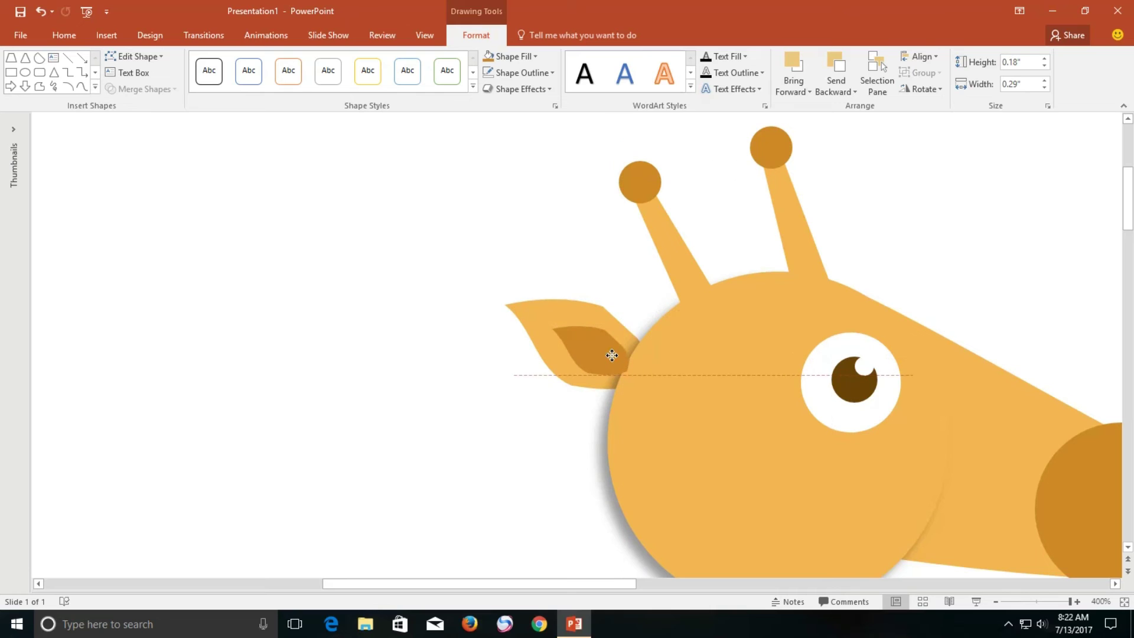
left_click(835, 87)
left_click(857, 123)
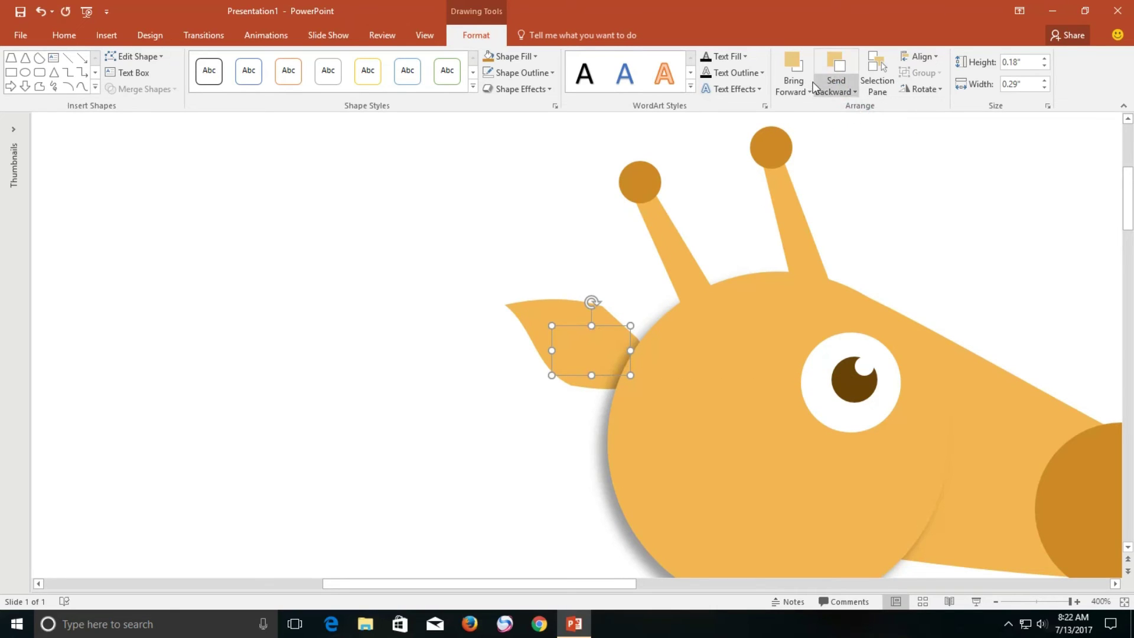
left_click(795, 70)
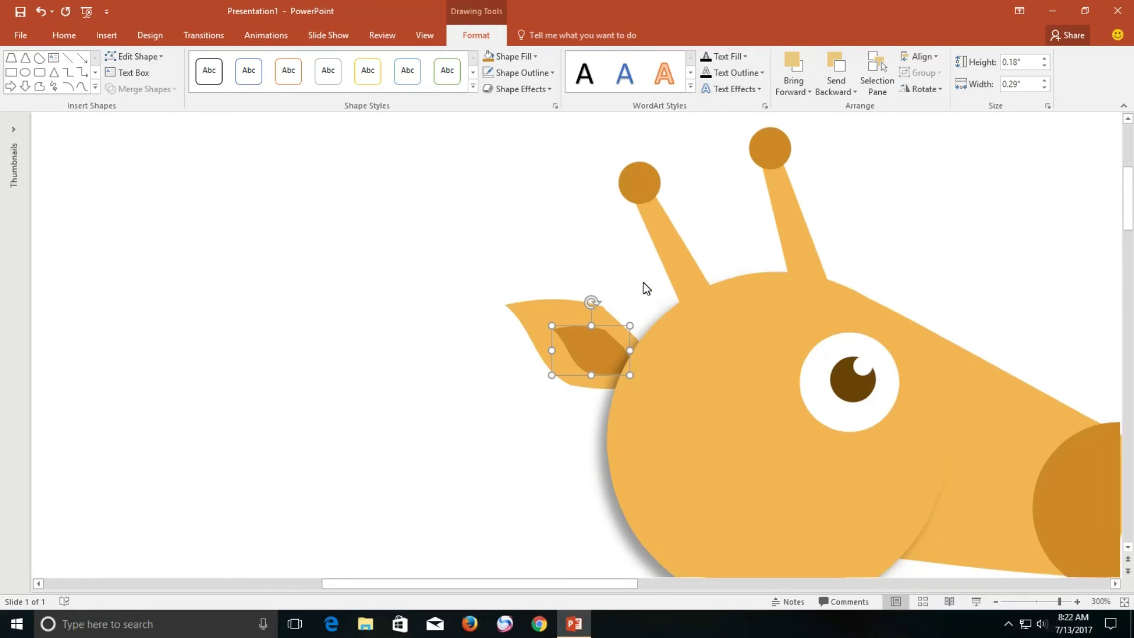
scroll(643, 283, "down", 3)
scroll(643, 286, "down", 2)
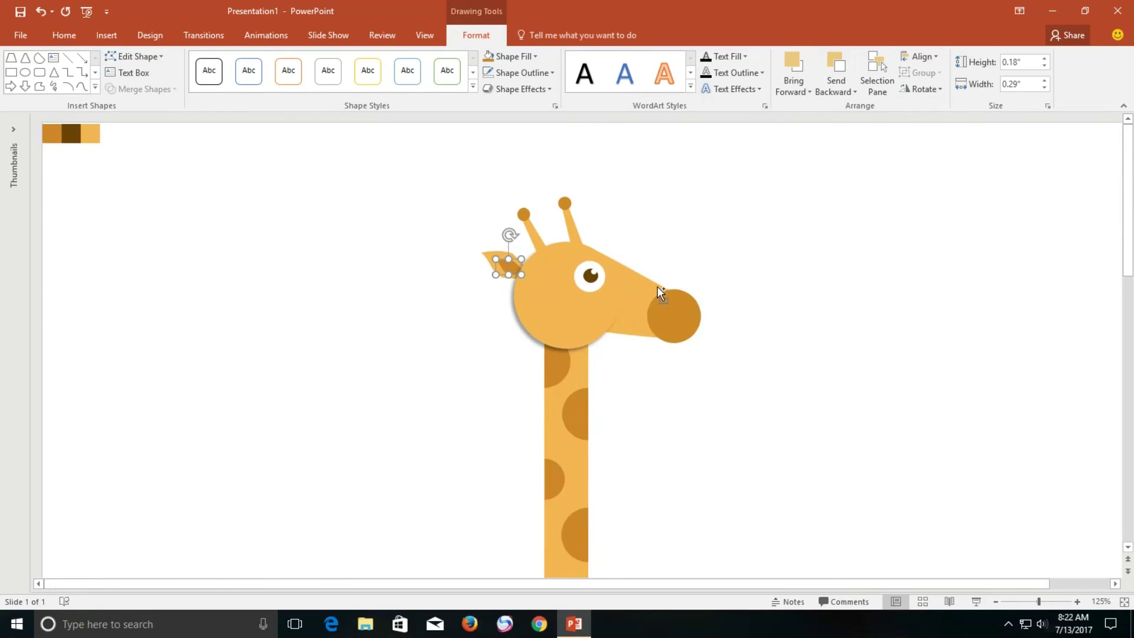
Step: Select the head circle and apply an outer shadow from Shape Effects
left_click(573, 324)
left_click(506, 94)
mouse_move(528, 146)
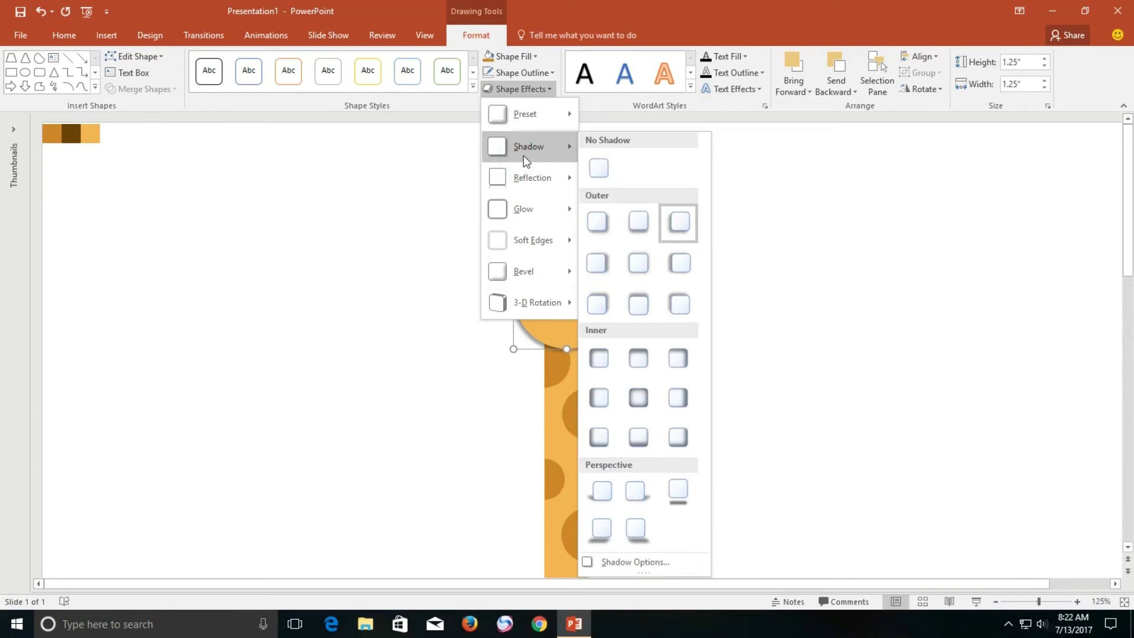
left_click(672, 257)
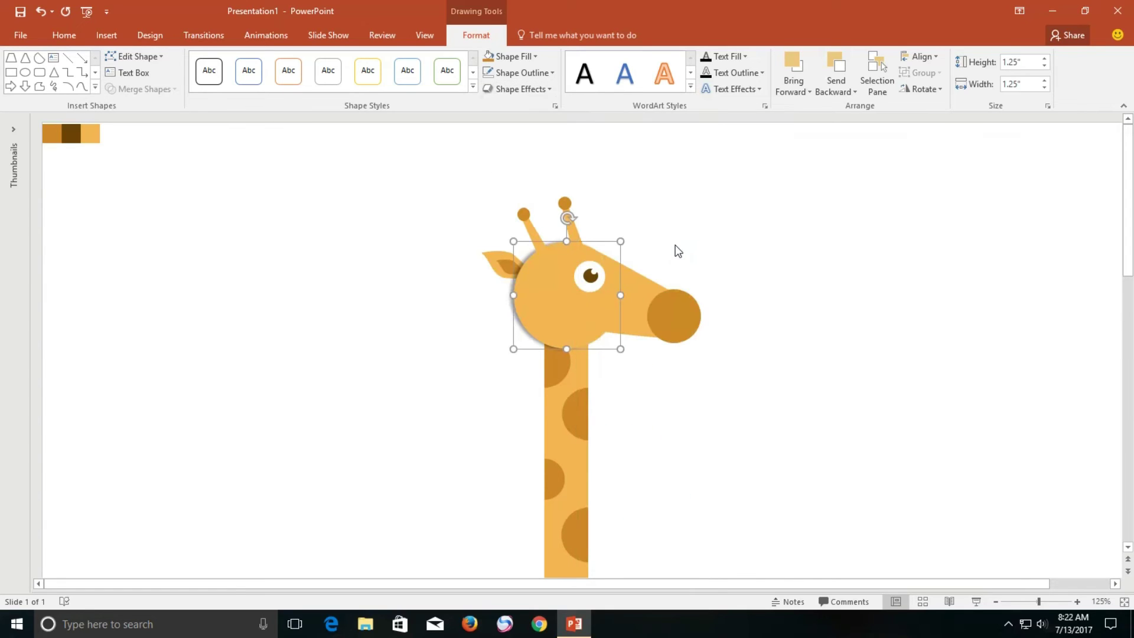
left_click(527, 90)
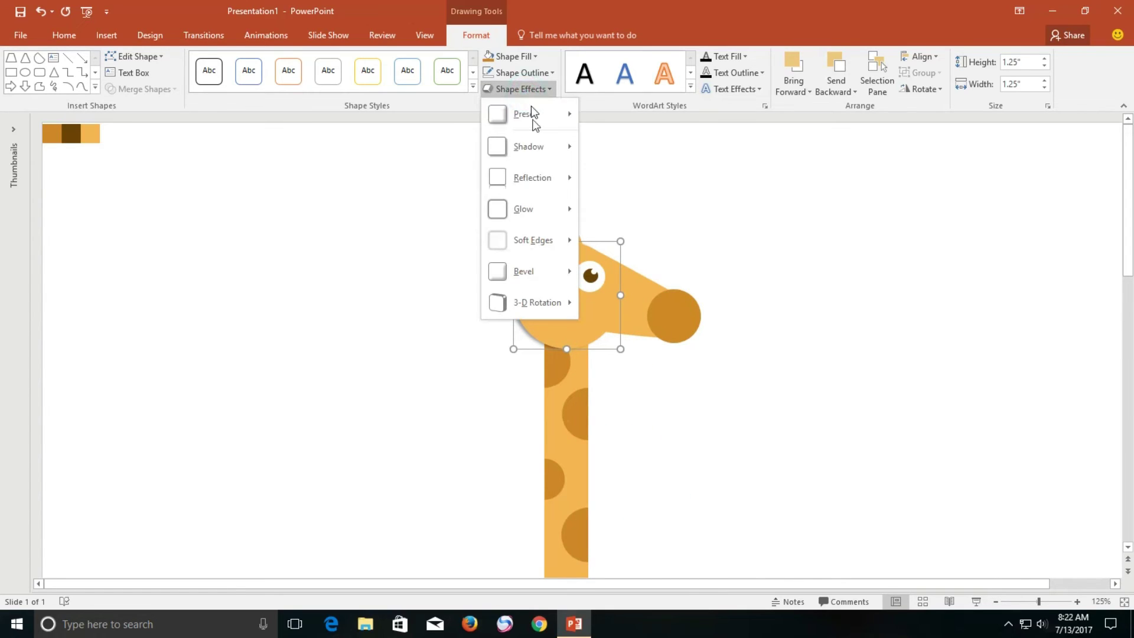
left_click(532, 155)
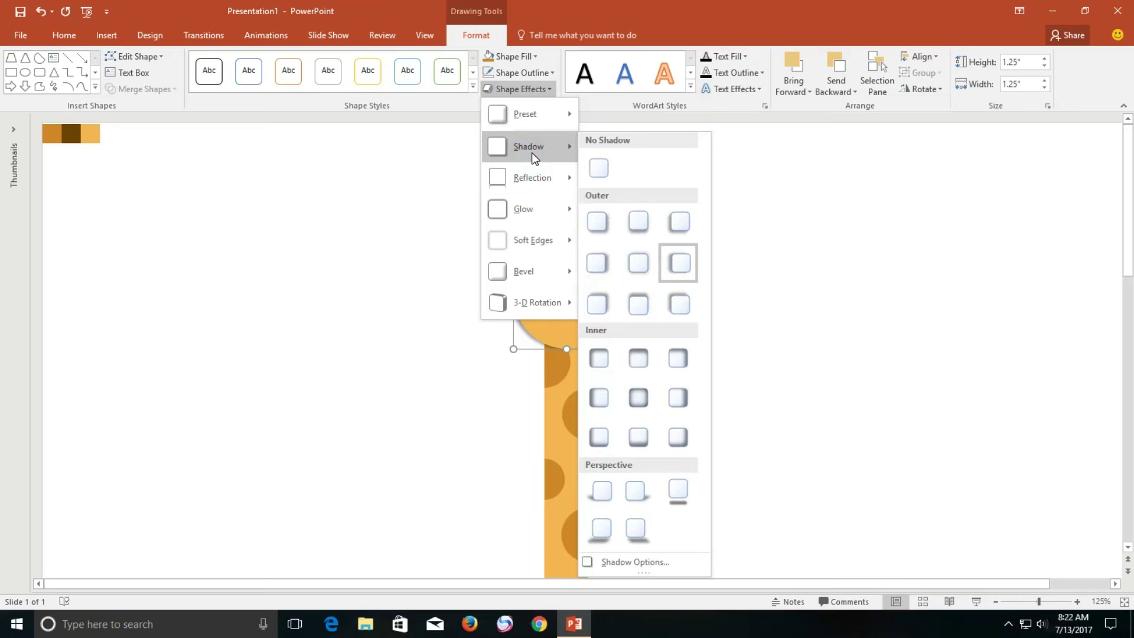
Step: In Shadow Options, settle on the bottom-left outer offset preset (135°) and deselect the head
left_click(664, 562)
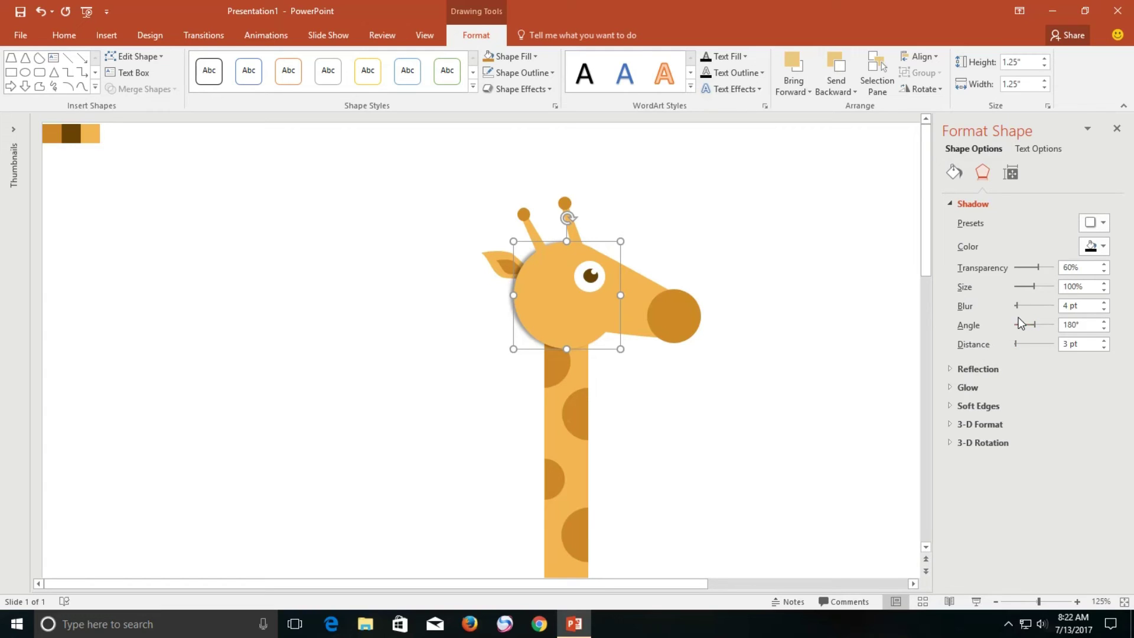
left_click_drag(1033, 285, 1029, 285)
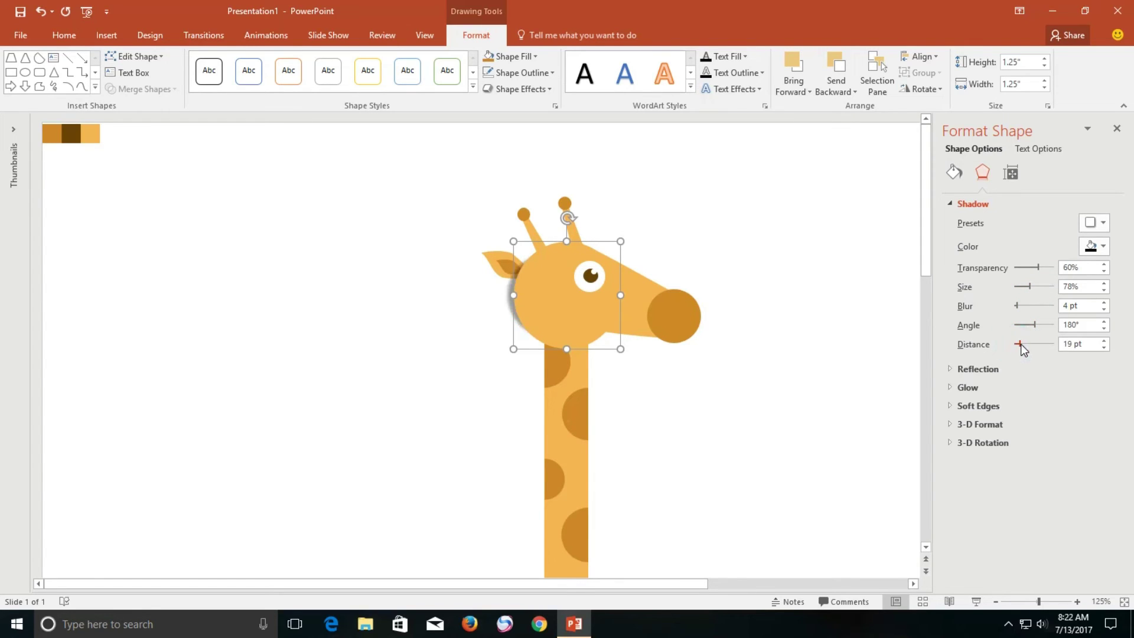
left_click_drag(1017, 344, 1022, 345)
left_click(1095, 224)
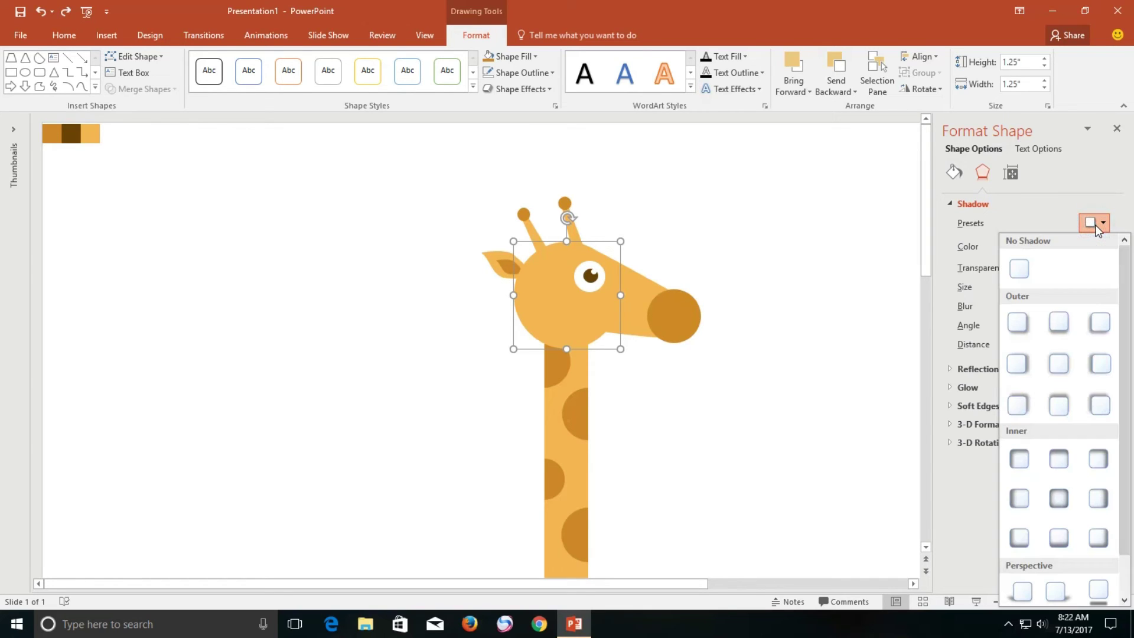
left_click(1018, 323)
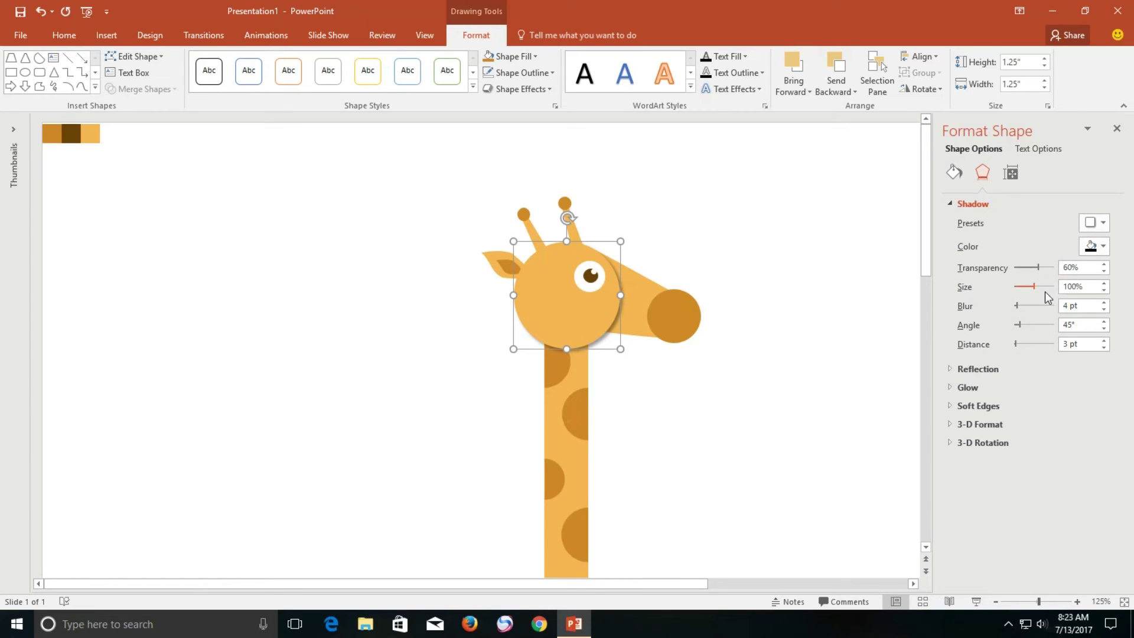
left_click(1096, 225)
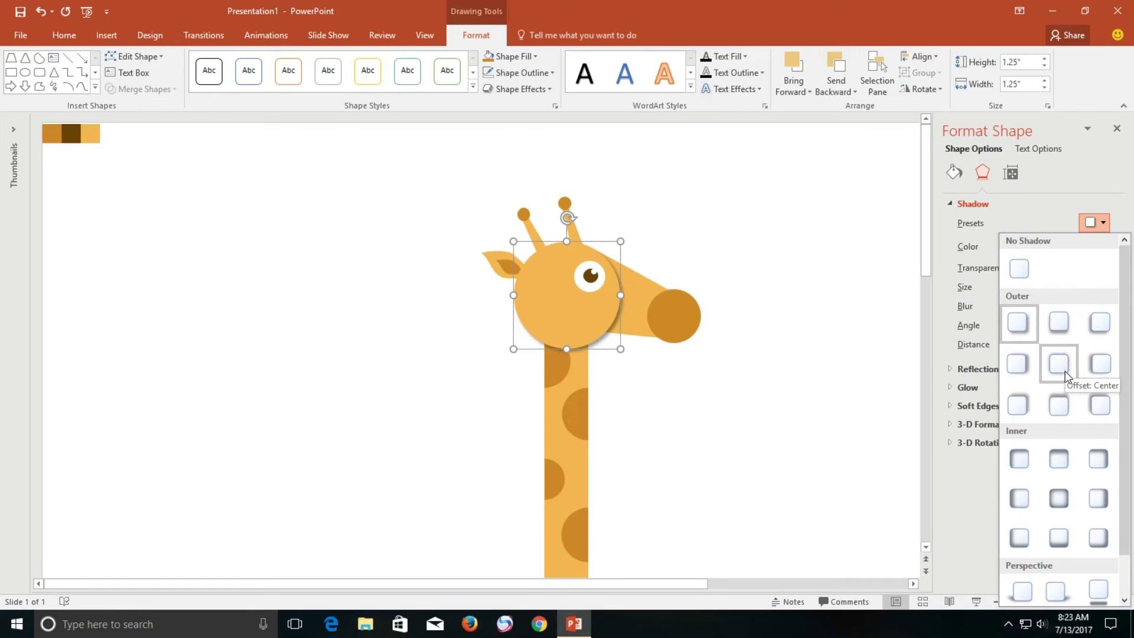
scroll(1066, 366, "down", 1)
left_click(1093, 282)
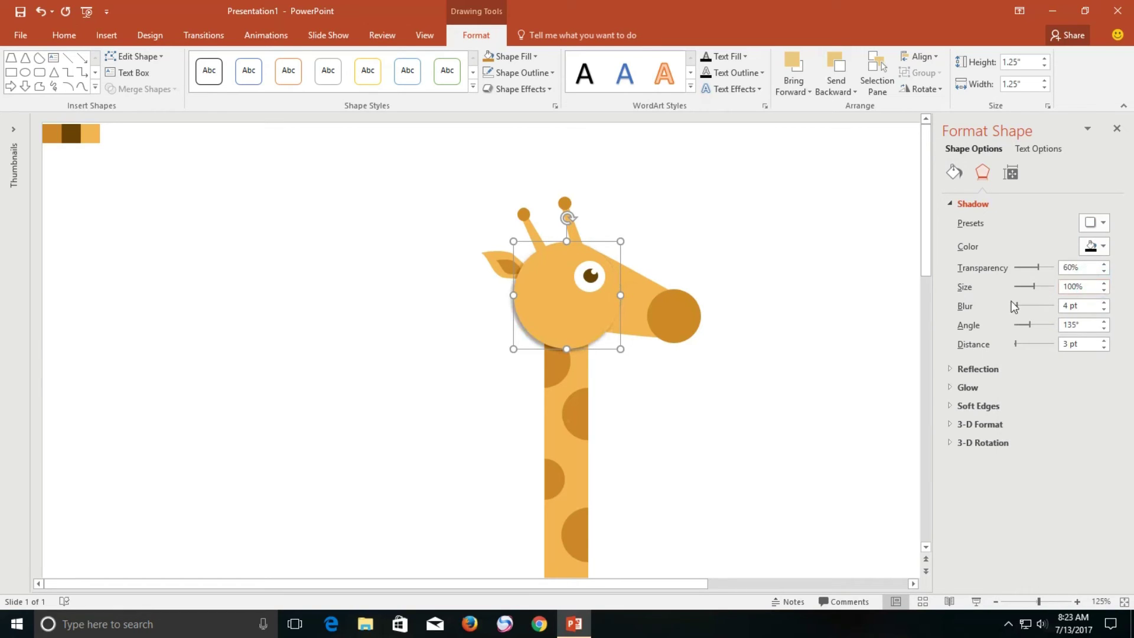
left_click(698, 248)
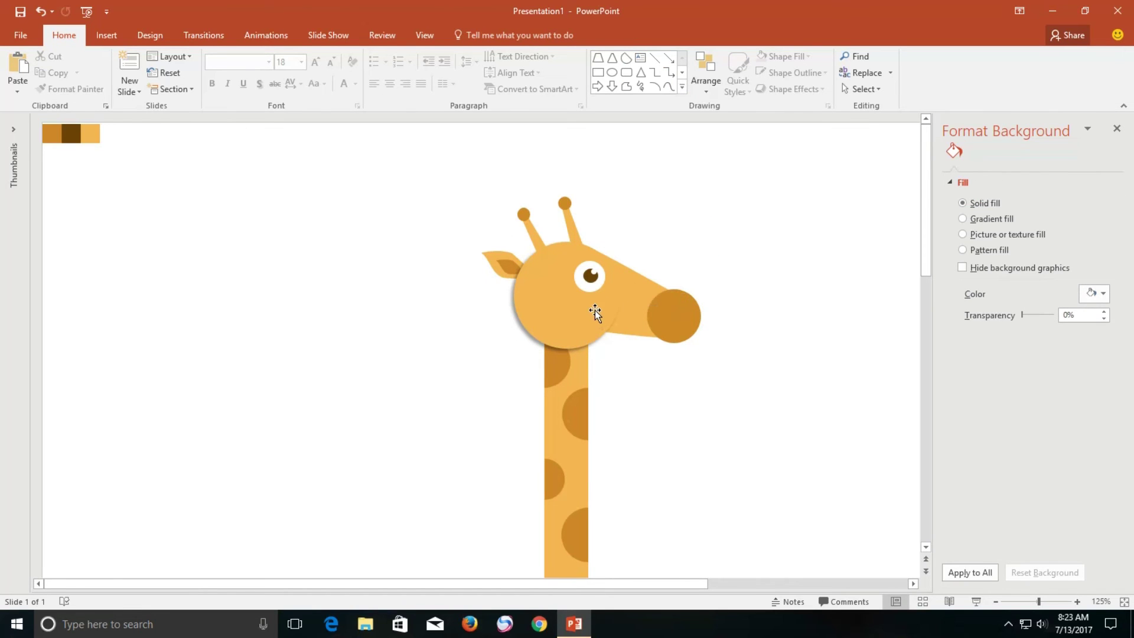
Step: Group the snout and nostril circles and send the group backward behind the eye
scroll(598, 306, "down", 2, "ctrl")
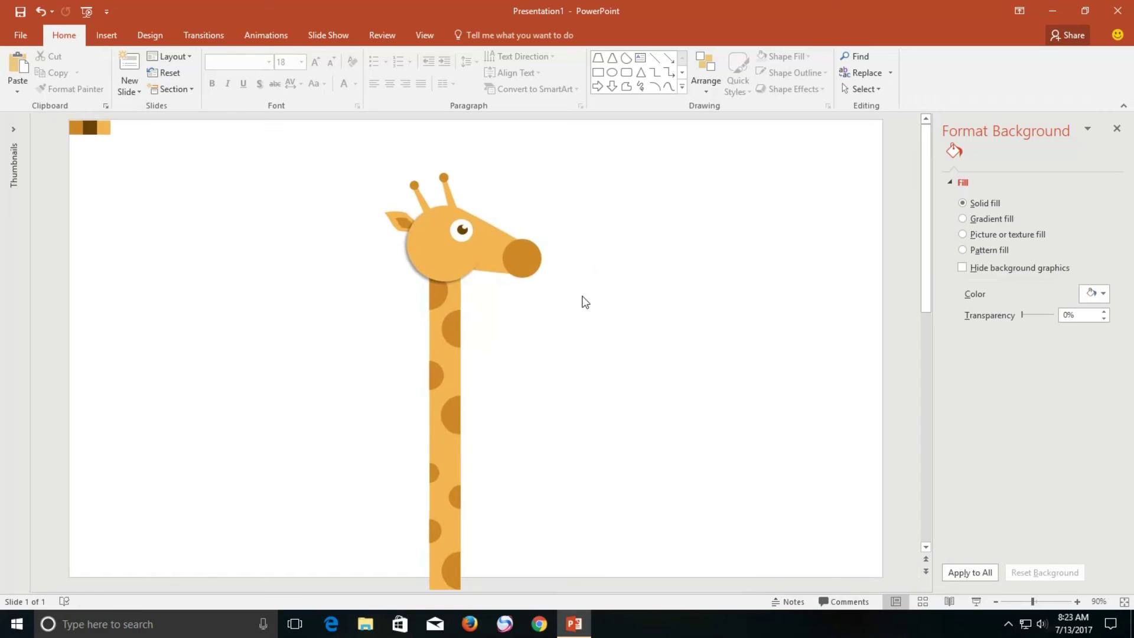
scroll(582, 301, "down", 2, "ctrl")
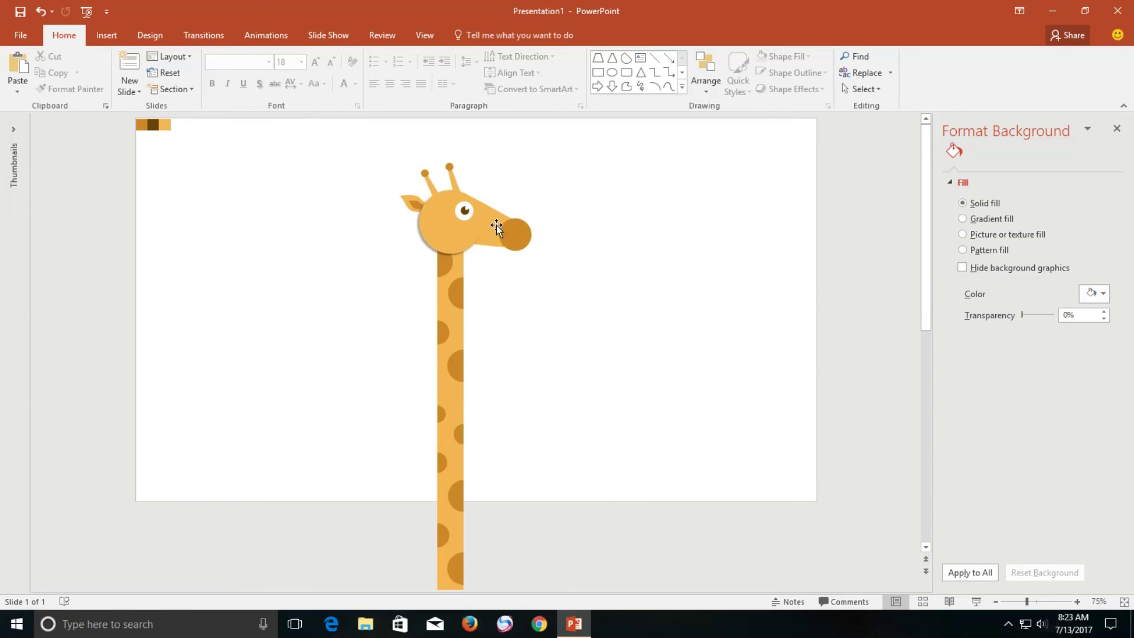
left_click(519, 236)
scroll(529, 238, "up", 3, "ctrl")
scroll(562, 369, "up", 3, "ctrl")
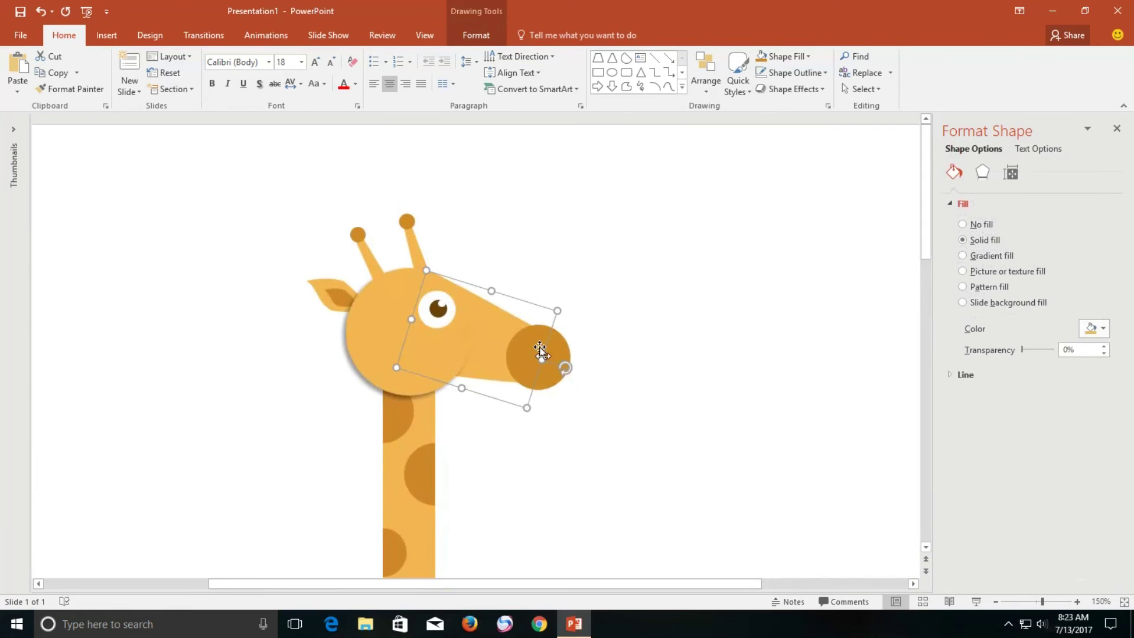
left_click(546, 378, "shift")
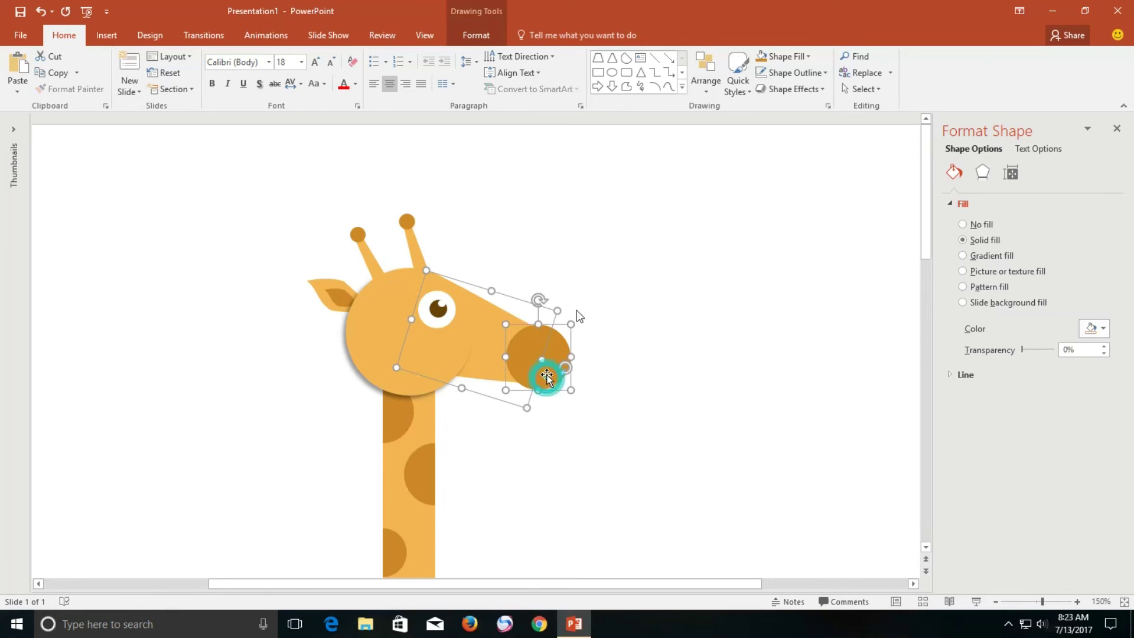
left_click(473, 37)
left_click(919, 72)
left_click(925, 91)
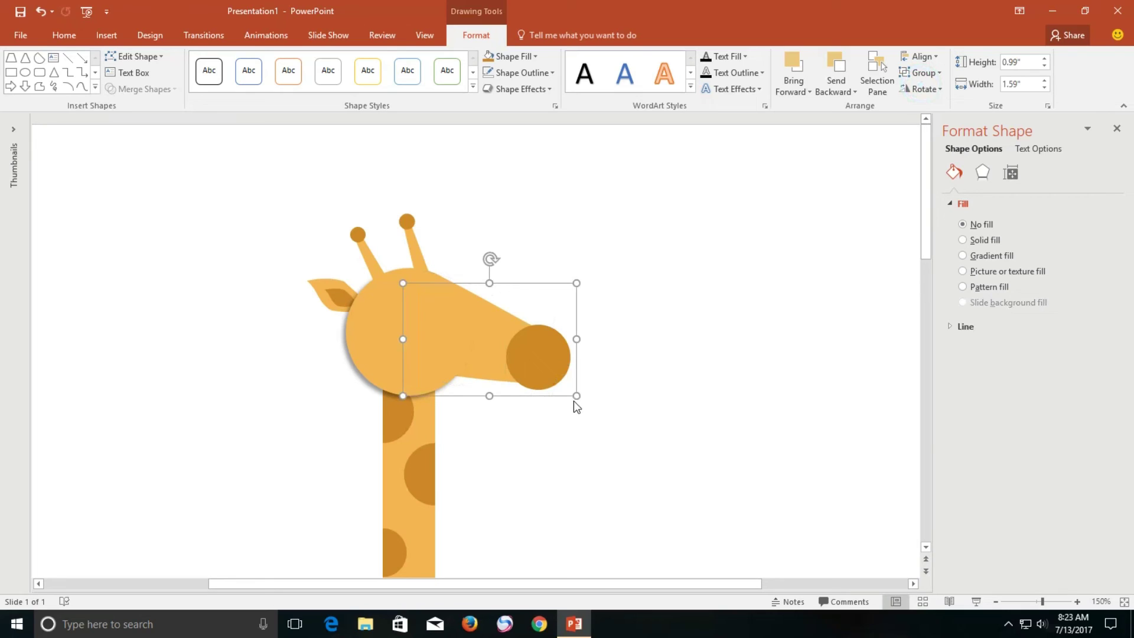
left_click(834, 74)
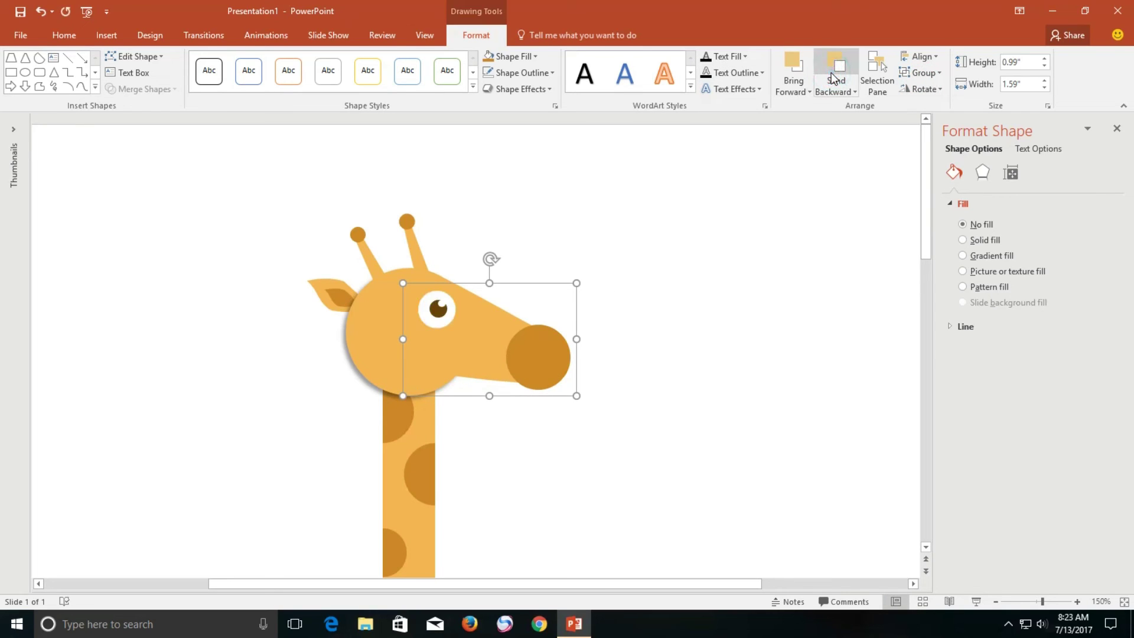
left_click(577, 394)
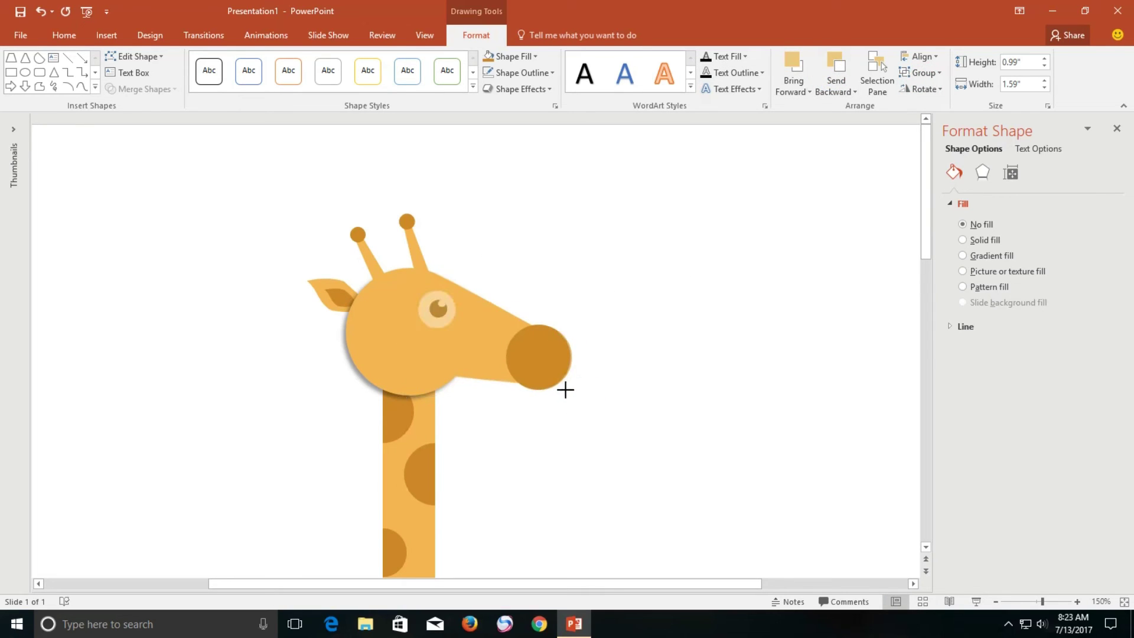
Step: Tilt the snout group slightly clockwise and nudge it into place on the head
left_click(555, 385)
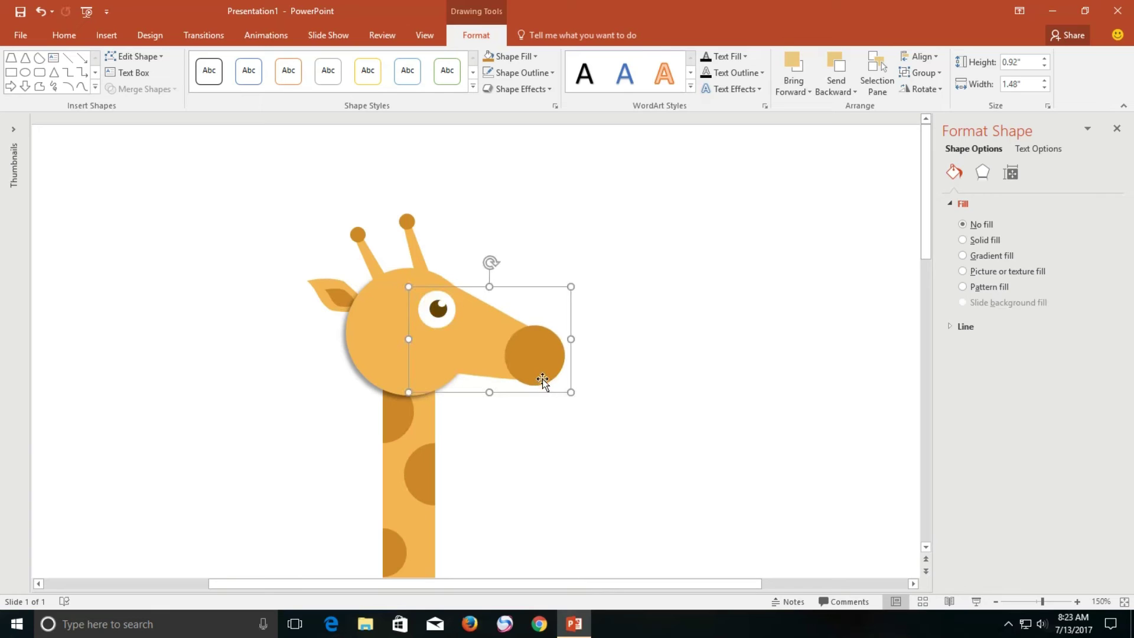
left_click_drag(486, 323, 481, 323)
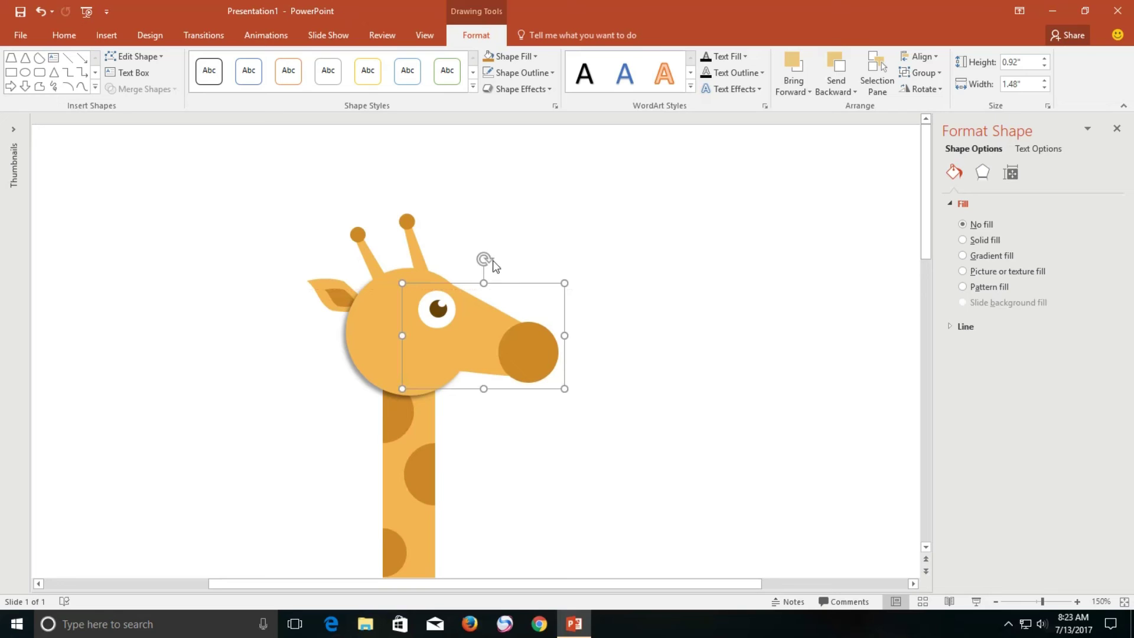
left_click_drag(484, 259, 496, 270)
left_click_drag(488, 318, 483, 318)
scroll(537, 325, "down", 3, "ctrl")
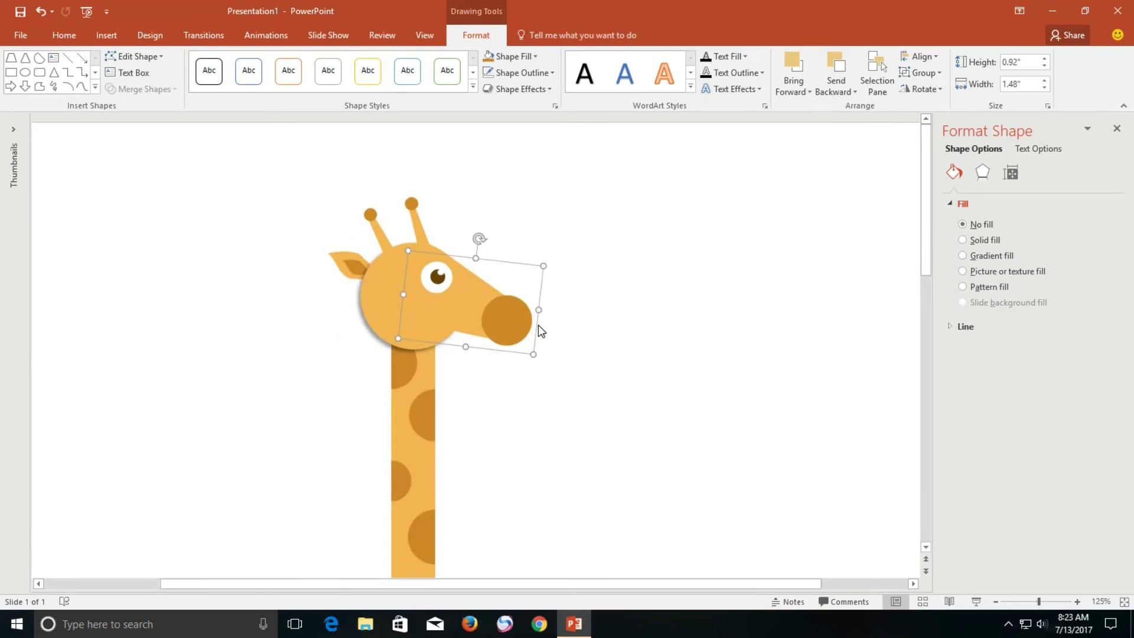
scroll(537, 325, "down", 2, "ctrl")
scroll(537, 328, "down", 1, "ctrl")
scroll(538, 331, "down", 1, "ctrl")
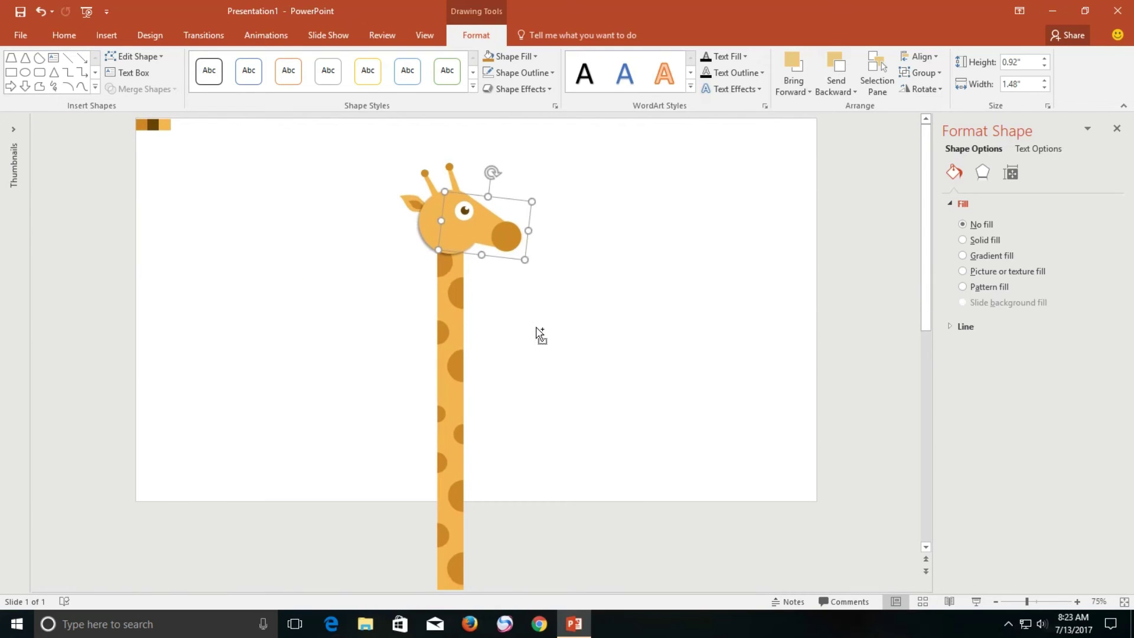
left_click(587, 303)
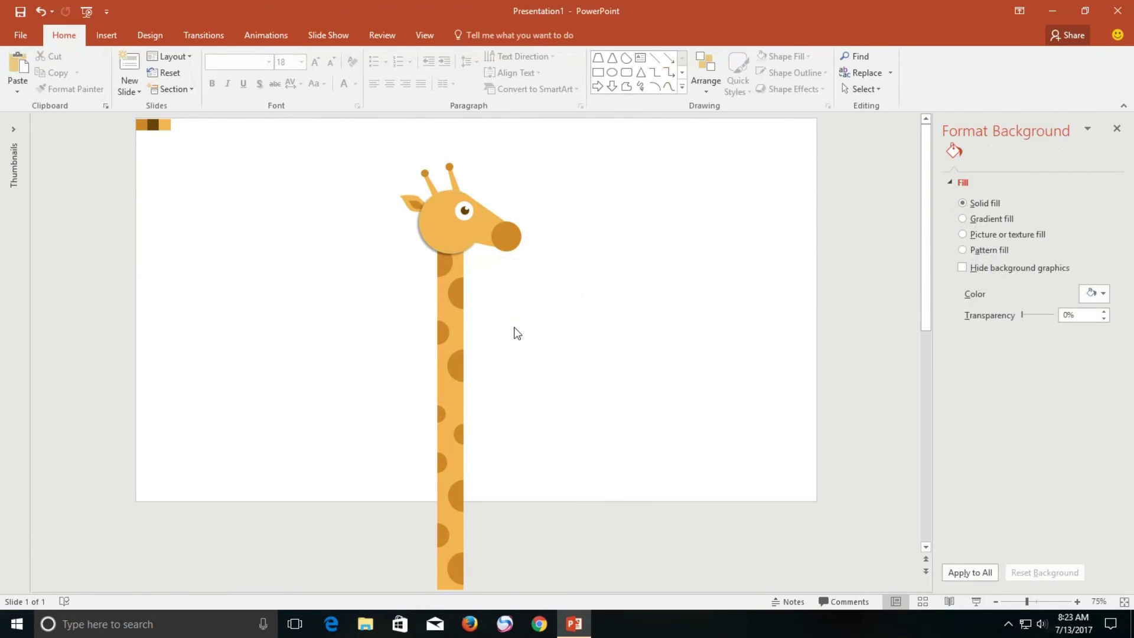
Step: Marquee-select the head, horns, ears, eye and snout and group them into one 1.78-by-2.41-inch object
scroll(481, 376, "down", 1, "ctrl")
mouse_move(376, 193)
left_mouse_down()
mouse_move(520, 296)
mouse_move(539, 295)
left_mouse_up()
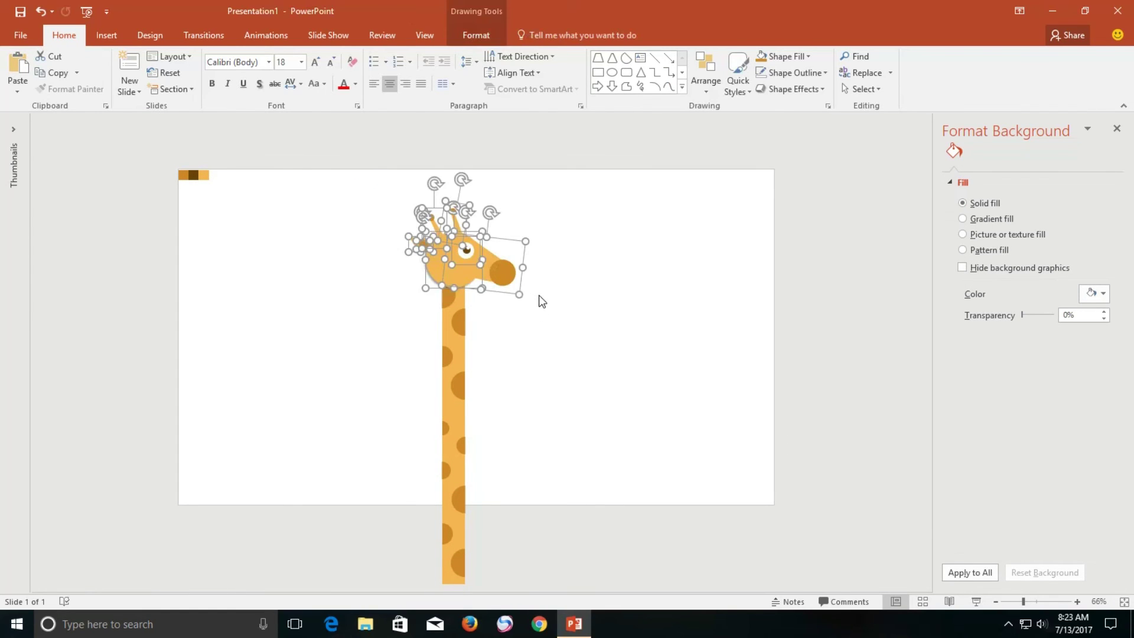
left_click(478, 36)
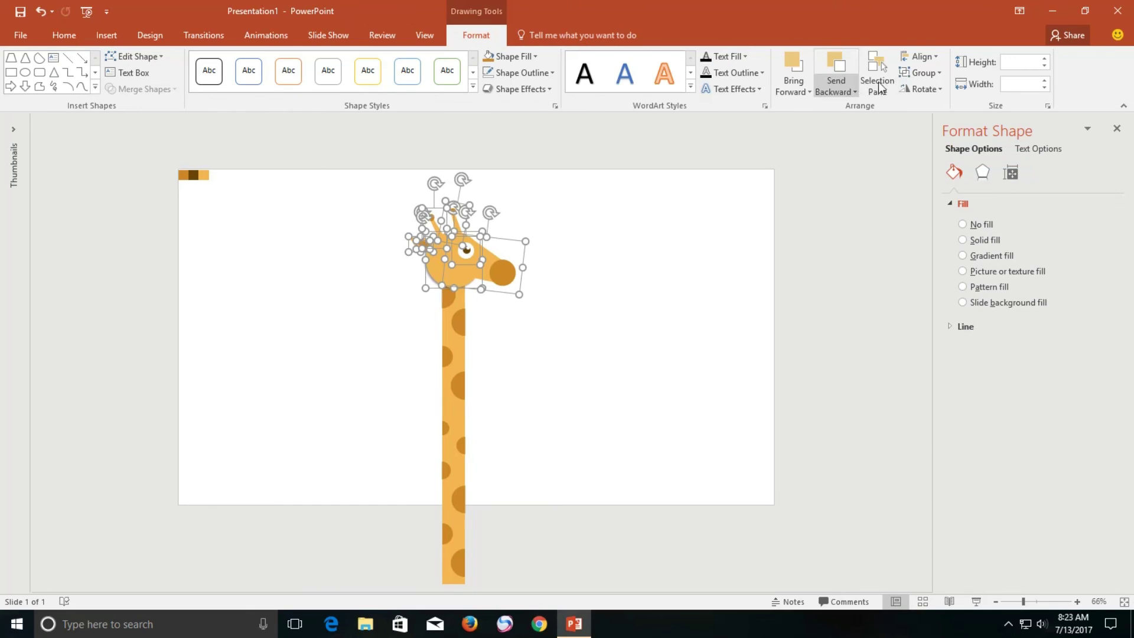
left_click(926, 73)
left_click(928, 88)
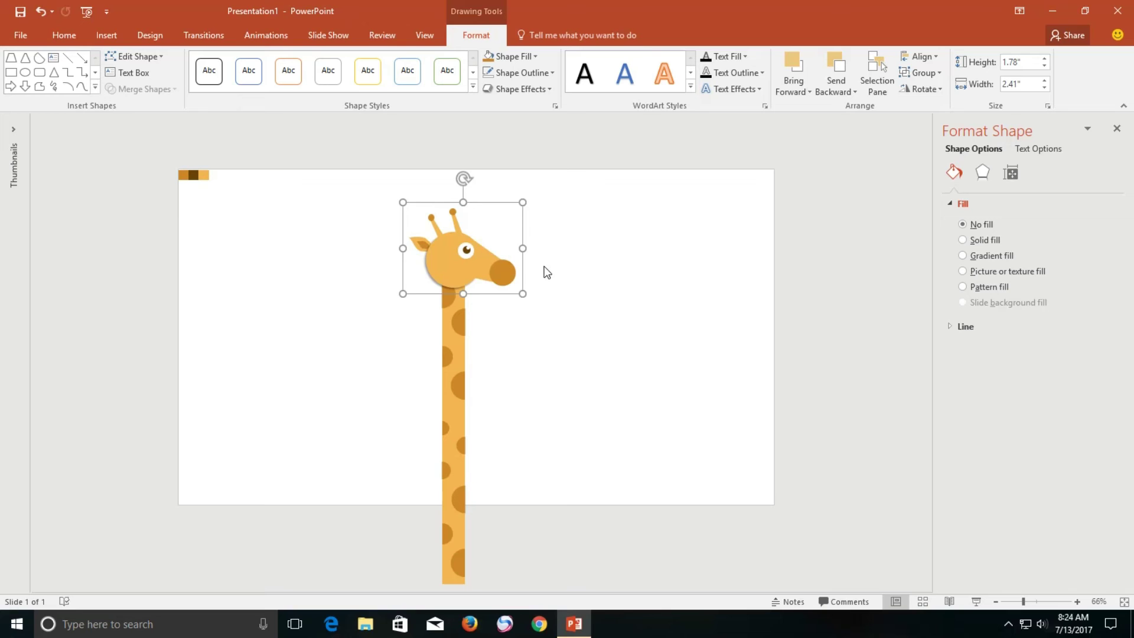
left_click(485, 270)
scroll(478, 259, "up", 5)
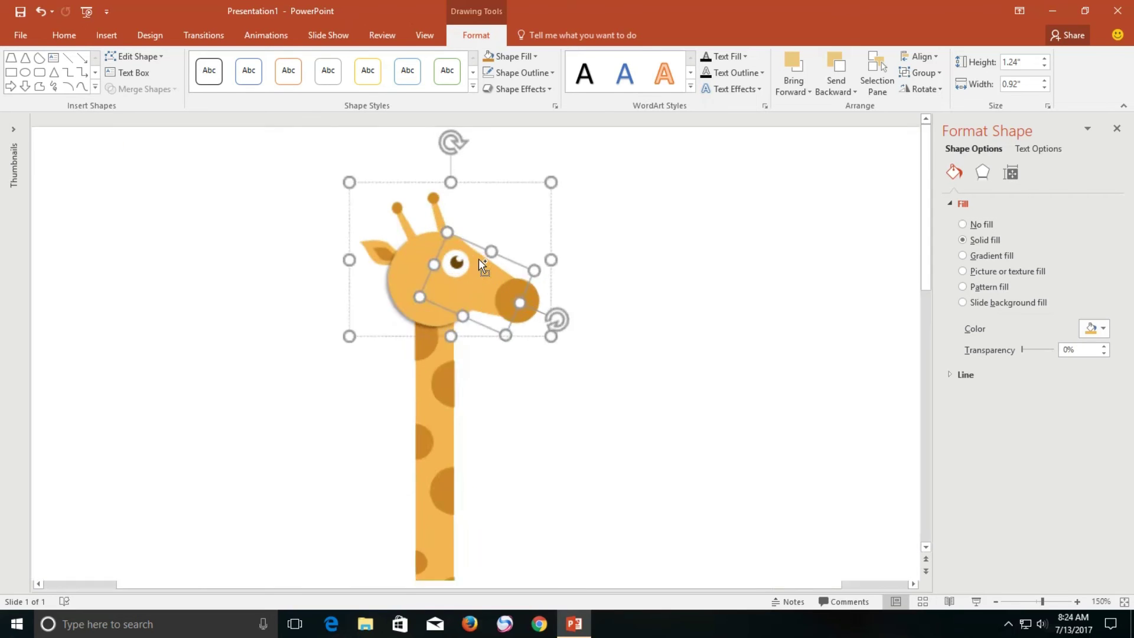
Step: Edit the snout's points, pulling its left corner and lower edge downward to 1.24 by 1.06 inches
left_click(132, 56)
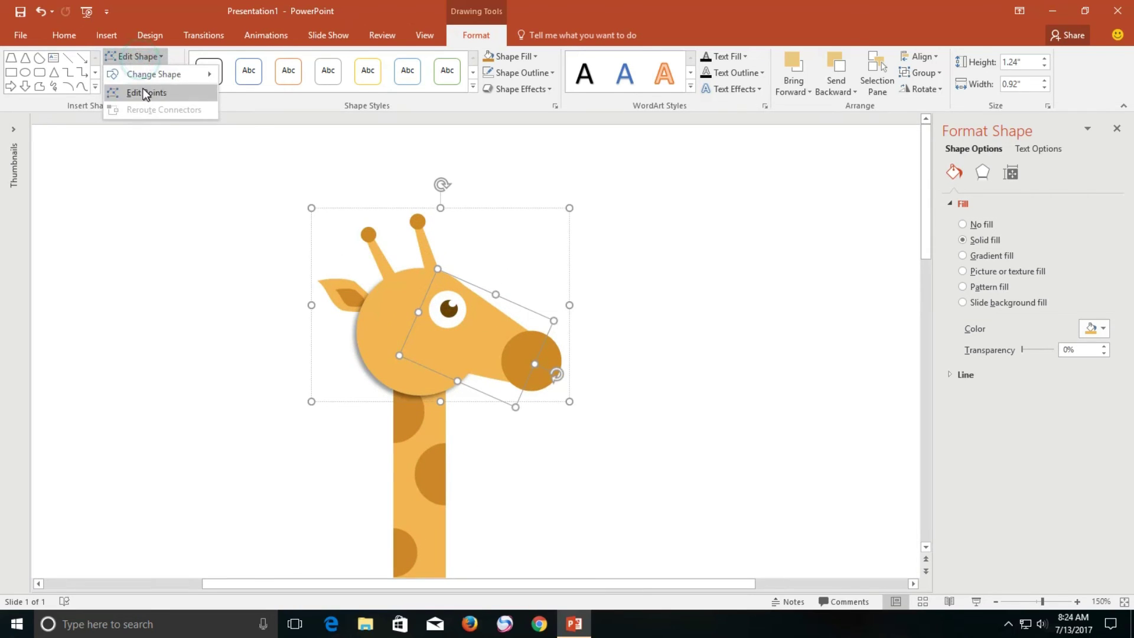
left_click(142, 88)
left_click_drag(399, 357, 395, 370)
left_click(524, 386)
left_click_drag(483, 379, 485, 385)
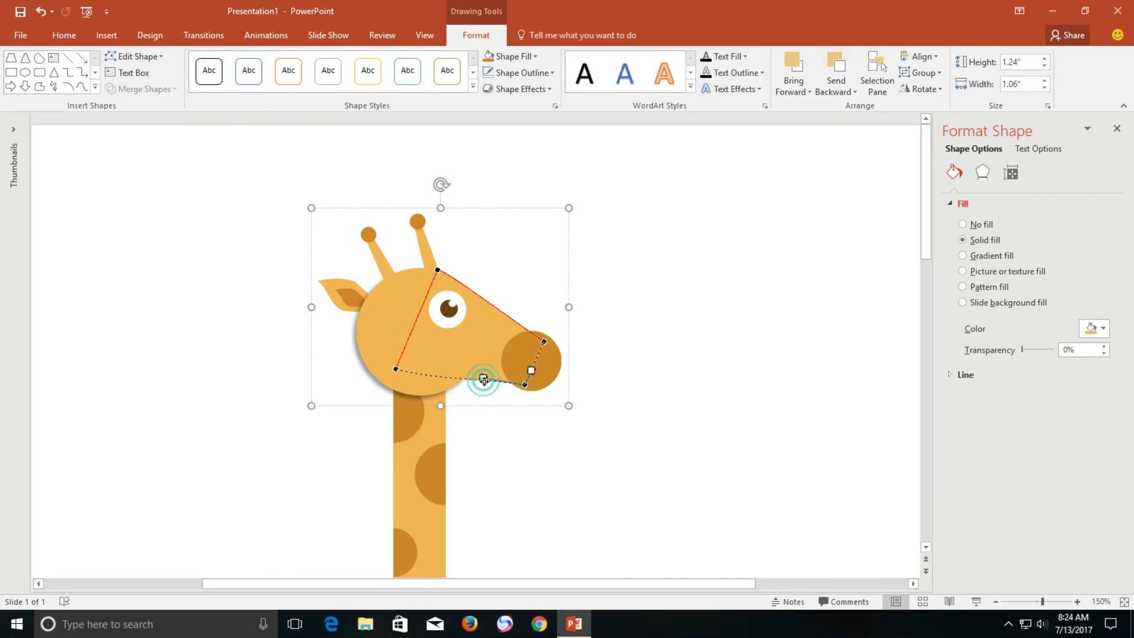
left_click(696, 412)
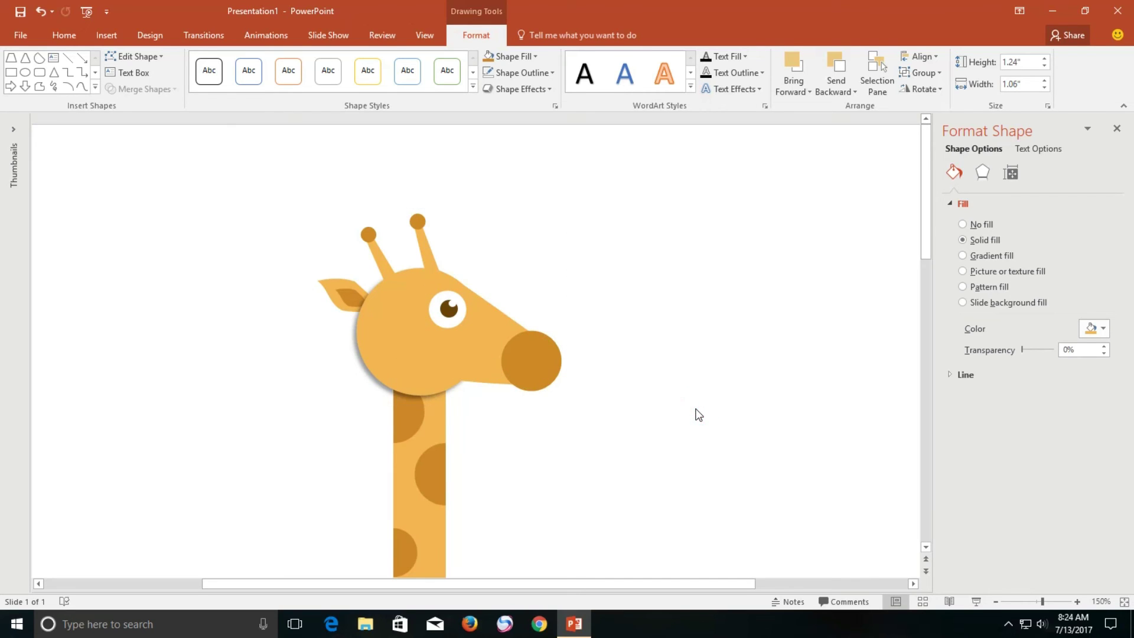
scroll(566, 371, "down", 1, "ctrl")
Step: Move the head group off to the right and select the neck to check its grouping
scroll(565, 370, "down", 2, "ctrl")
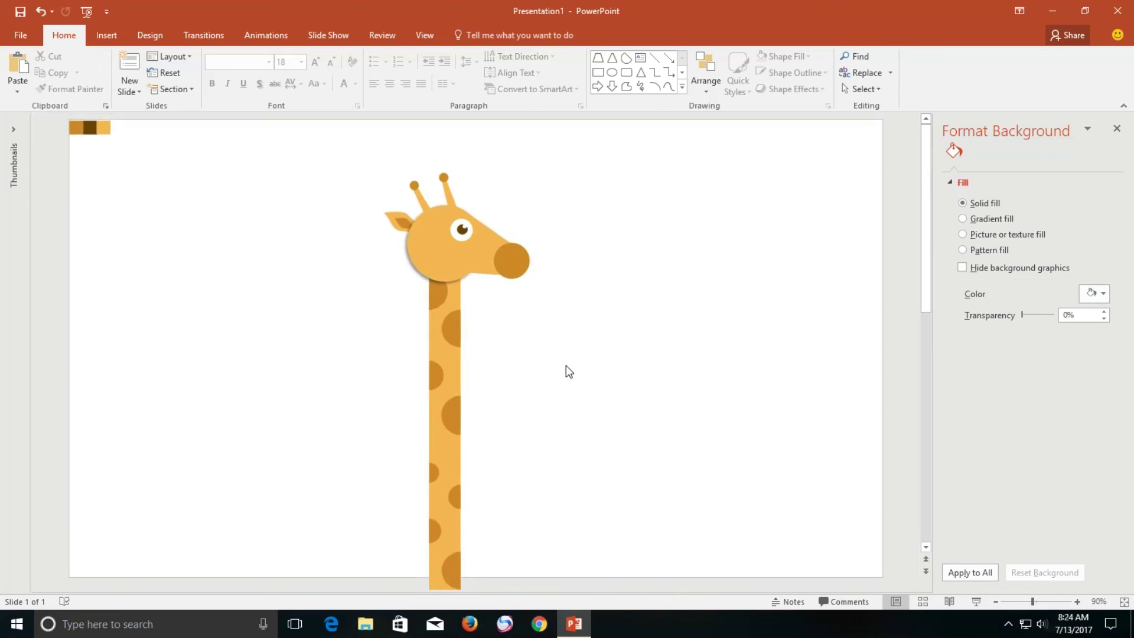
scroll(566, 371, "down", 2, "ctrl")
scroll(566, 370, "down", 1, "ctrl")
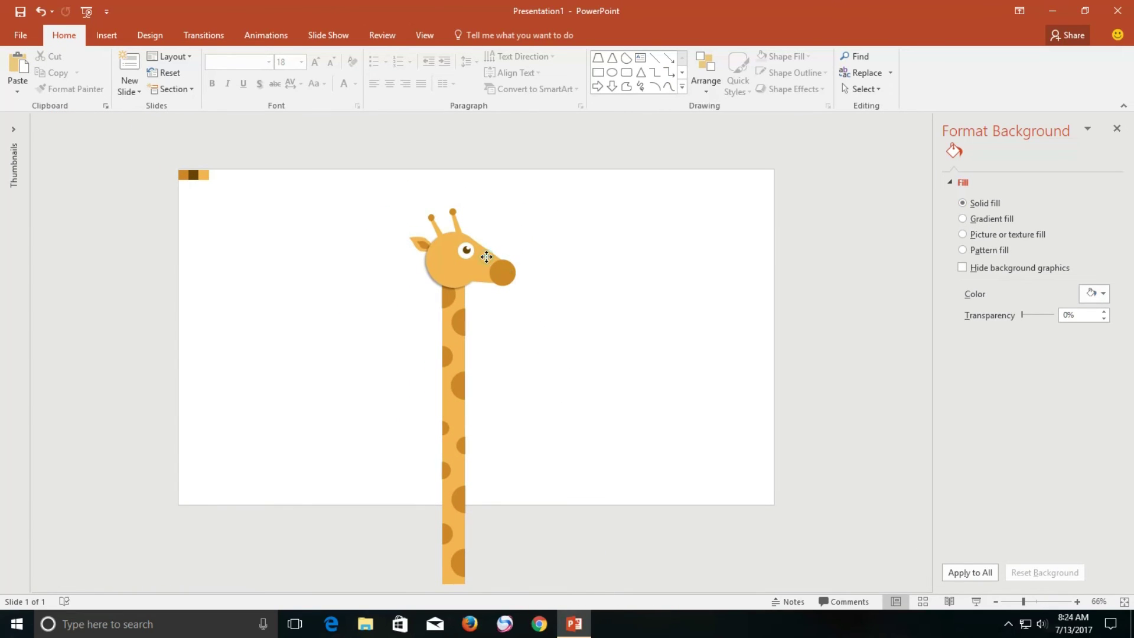
left_click(486, 263)
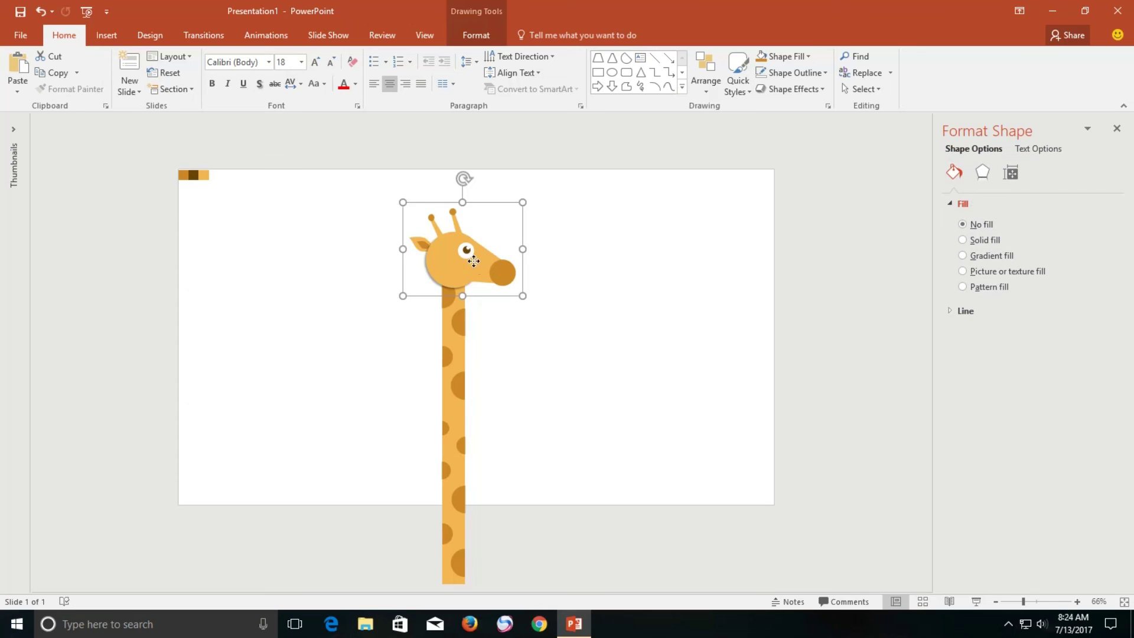
left_click_drag(467, 255, 592, 255)
left_click(393, 252)
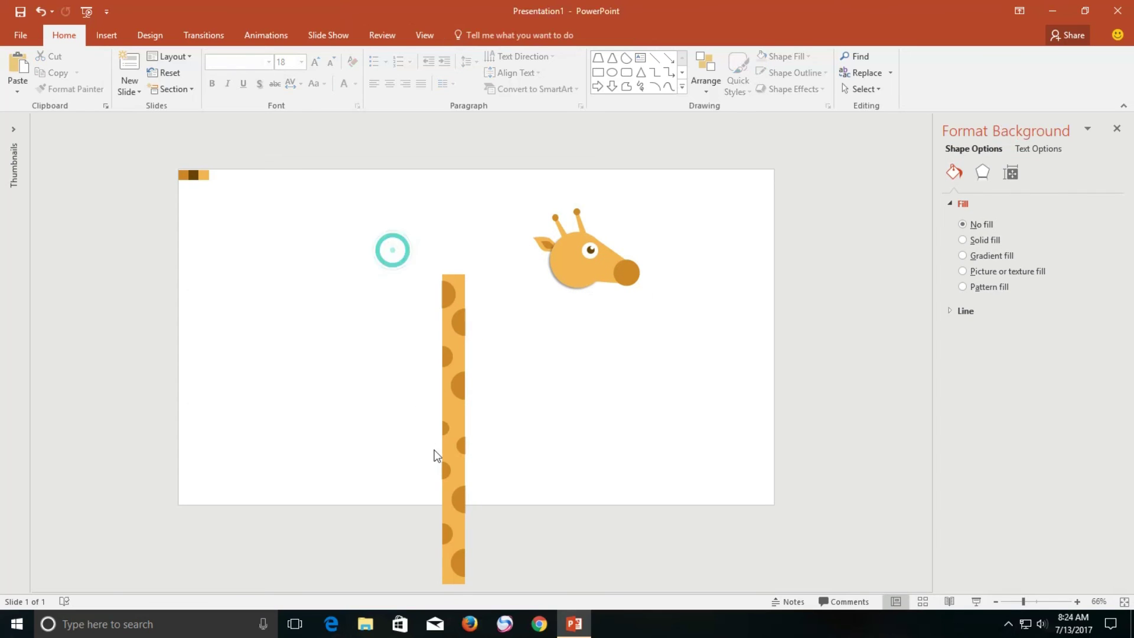
left_click_drag(397, 249, 496, 589)
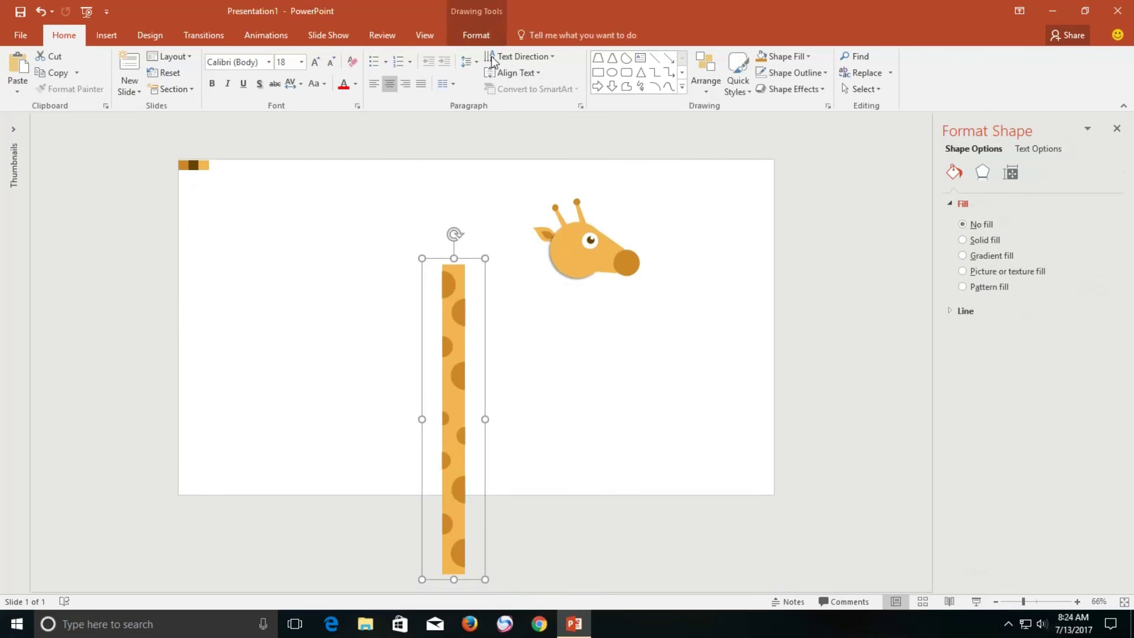
left_click(483, 37)
left_click(924, 72)
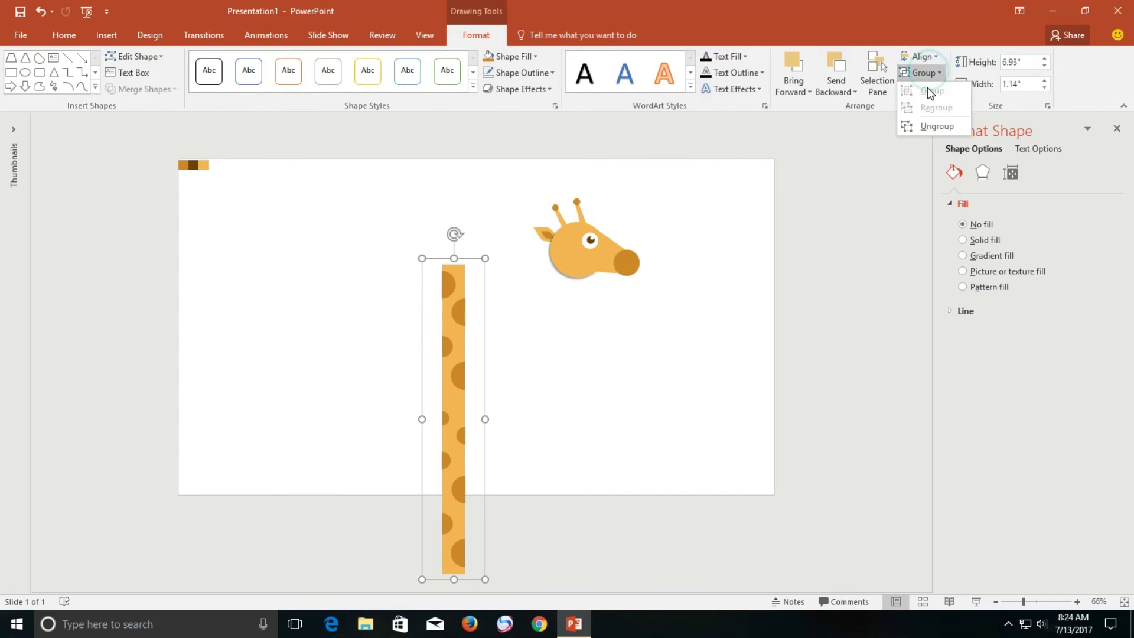
left_click(904, 18)
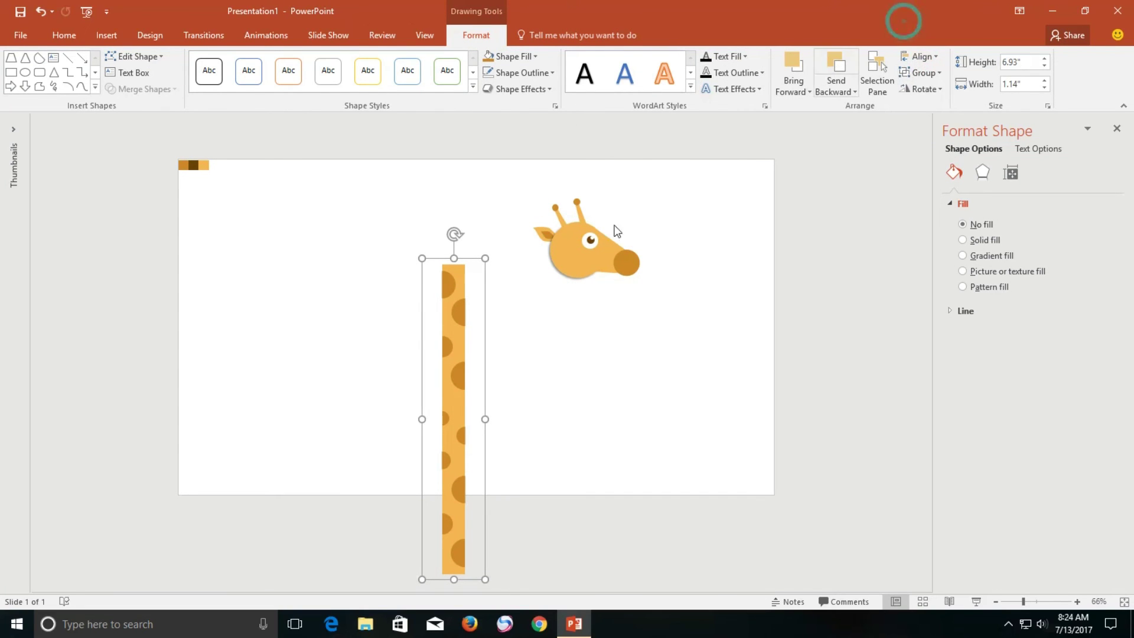
Step: Drag the head back onto the top of the neck, fine-tune it, and tilt it slightly
left_click(604, 255)
left_click_drag(603, 255, 487, 270)
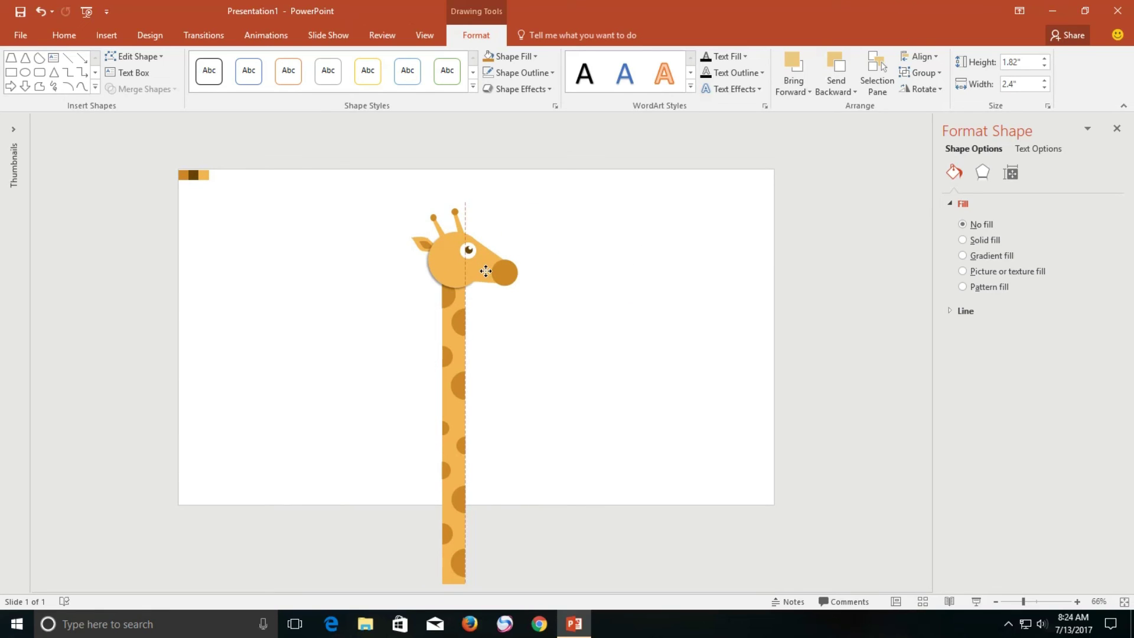
left_click_drag(483, 270, 489, 274)
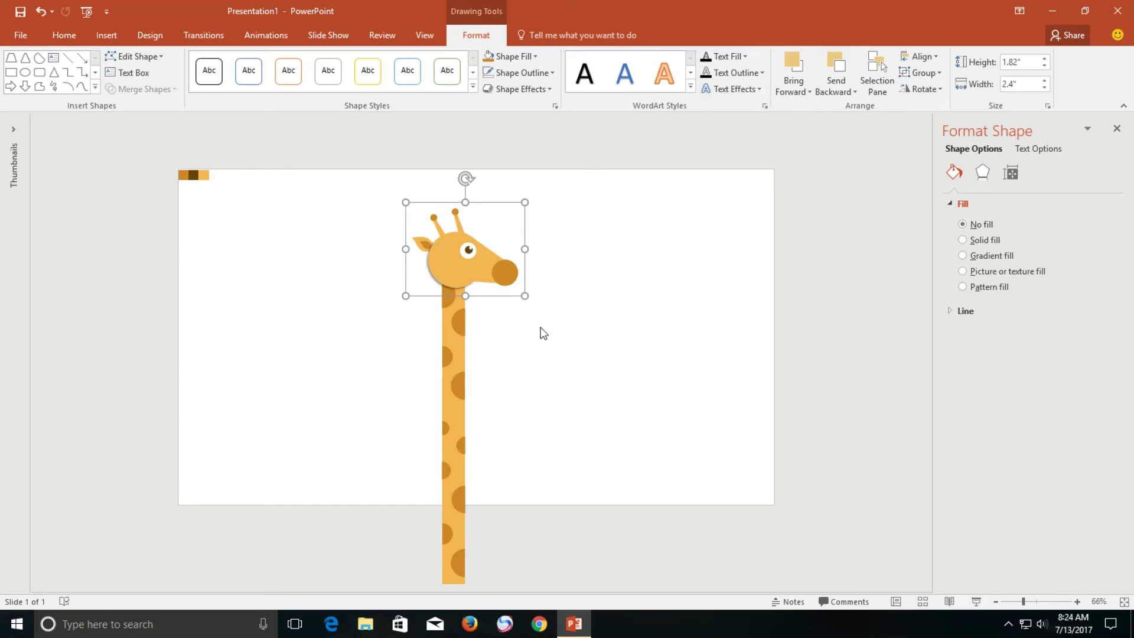
scroll(521, 299, "up", 4, "ctrl")
left_click_drag(481, 150, 508, 189)
Step: Draw a small blue oval and place it on the giraffe's neck
left_click(107, 35)
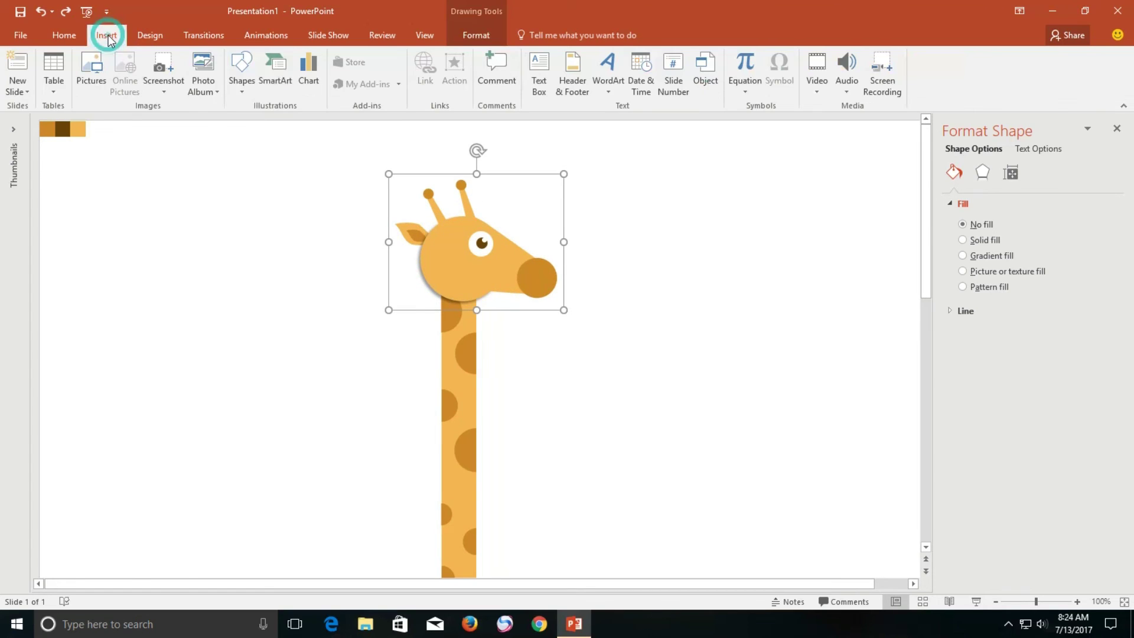
left_click(232, 82)
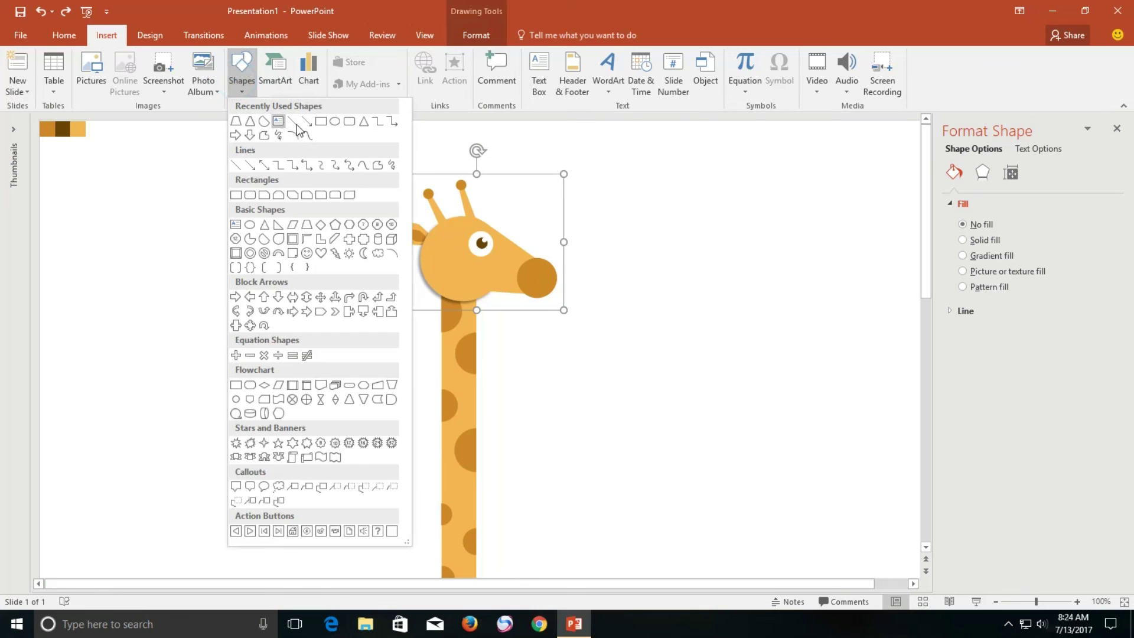
left_click(339, 116)
left_click(318, 389)
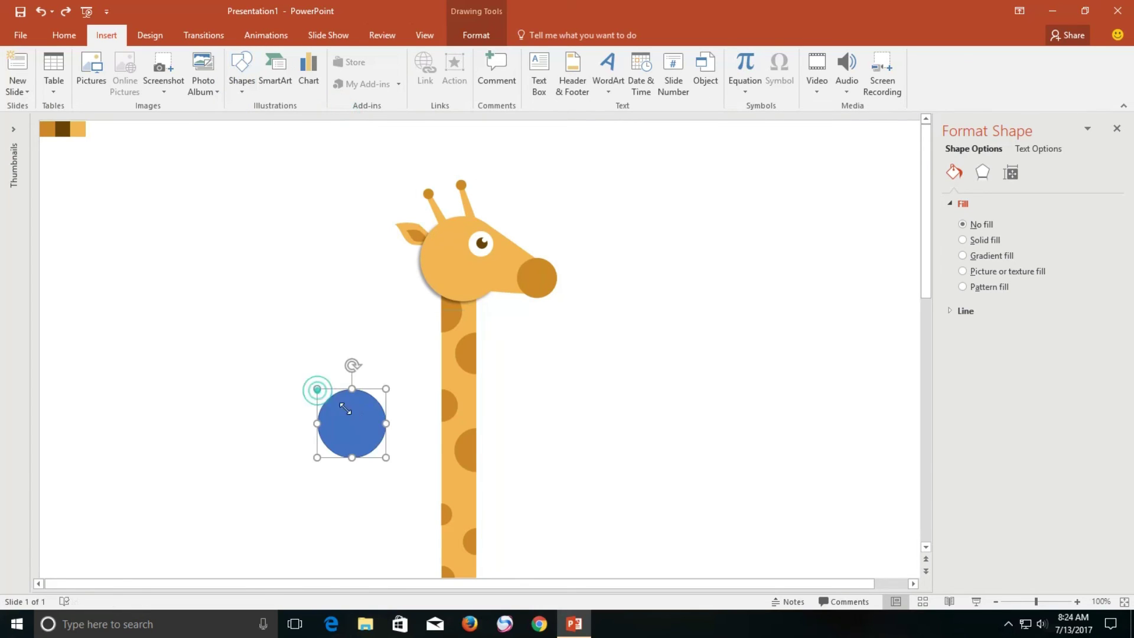
left_click(385, 456)
mouse_move(356, 431)
left_mouse_down()
mouse_move(344, 417)
mouse_move(465, 424)
left_mouse_up()
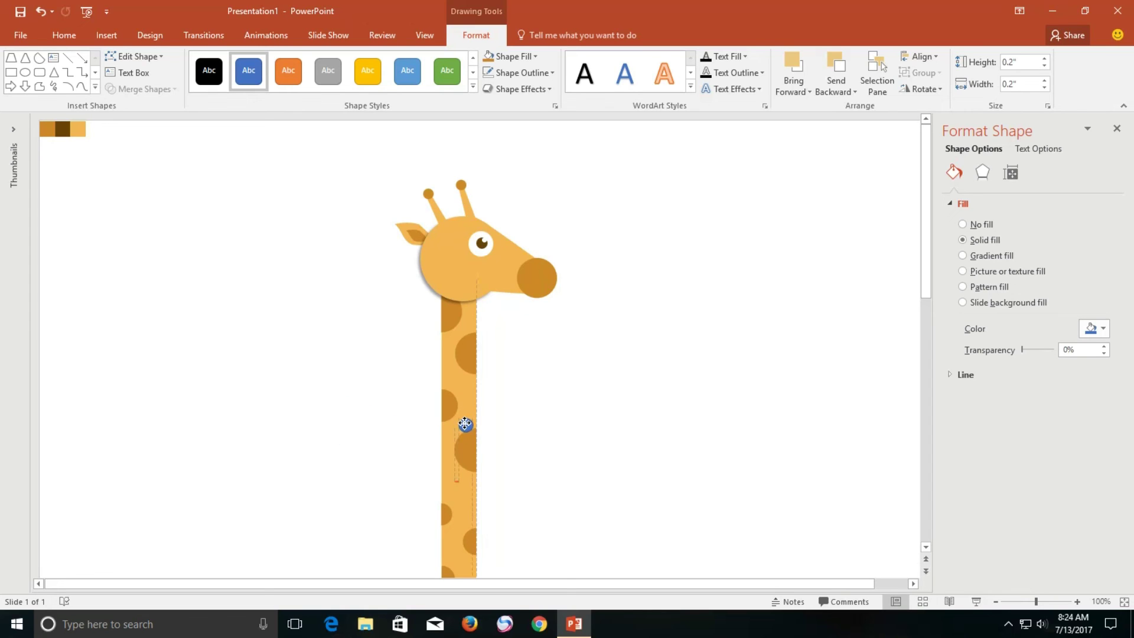
Step: Group the head with the small circle, then move the circle higher up the neck
left_click(502, 271, "shift")
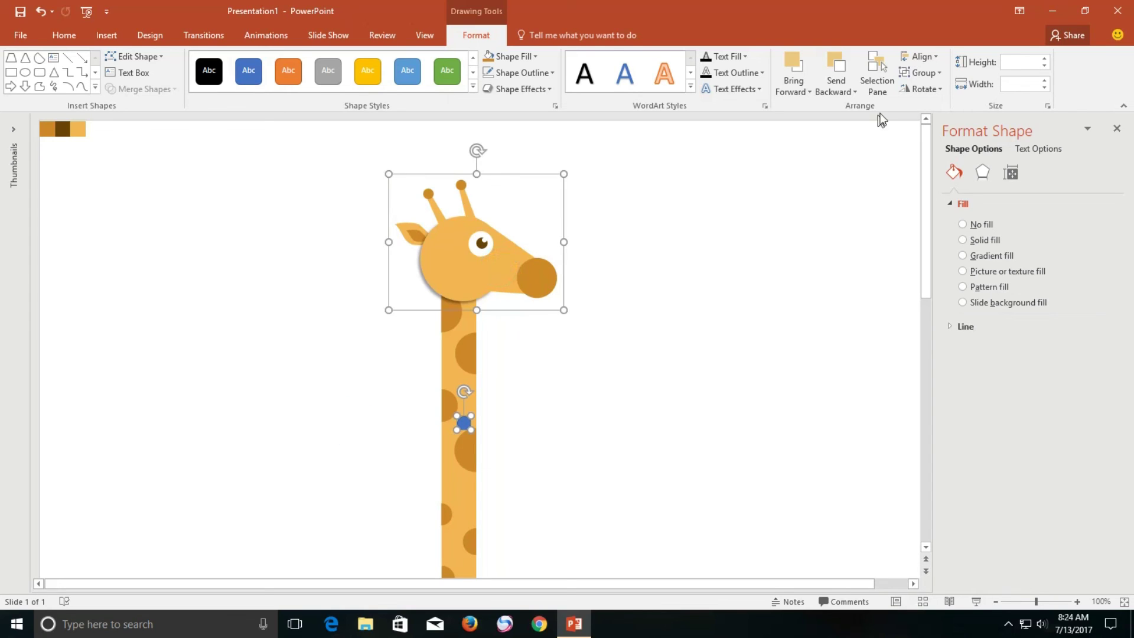
left_click(909, 77)
left_click(917, 92)
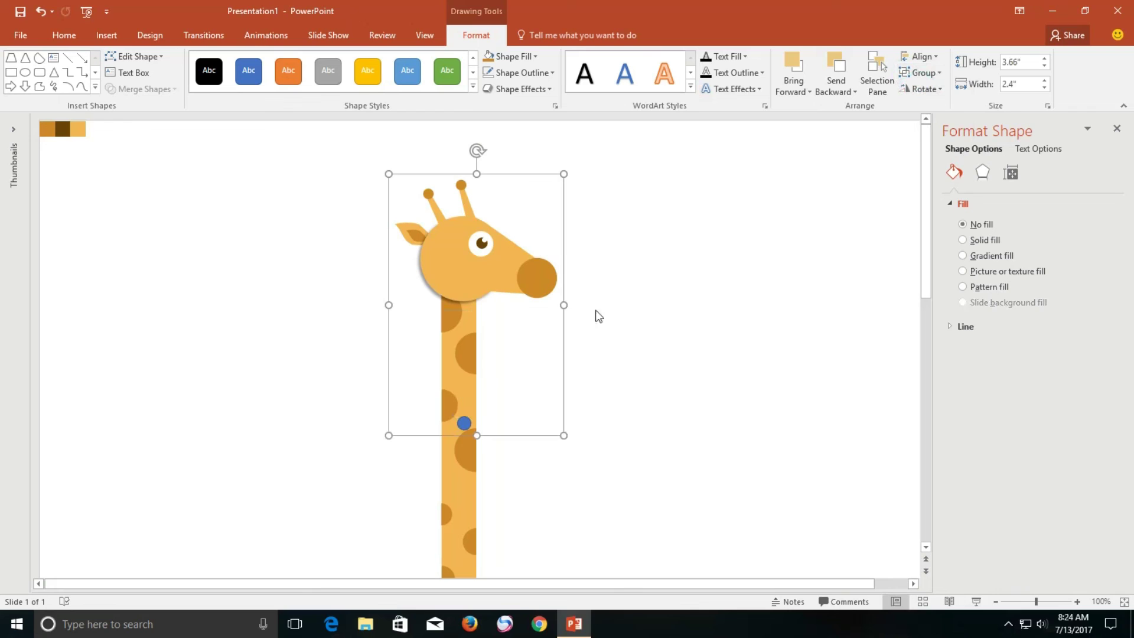
left_click(465, 424)
mouse_move(465, 424)
left_mouse_down()
mouse_move(466, 381)
mouse_move(366, 384)
left_mouse_up()
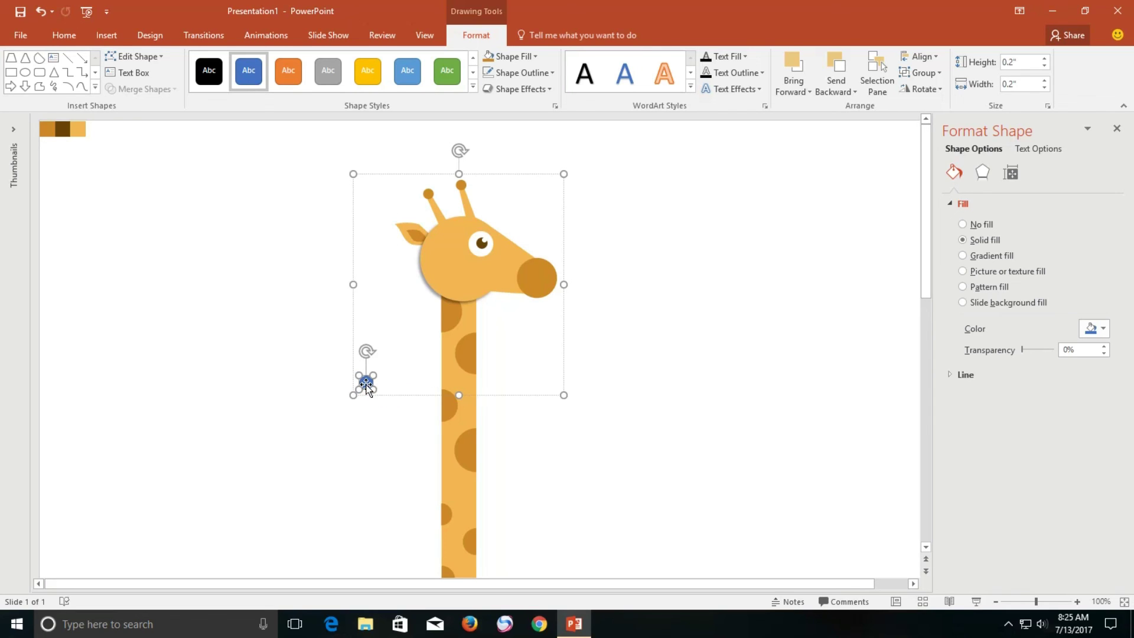
Step: Try rotating the head group counter-clockwise, then undo the rotation
left_click(631, 279)
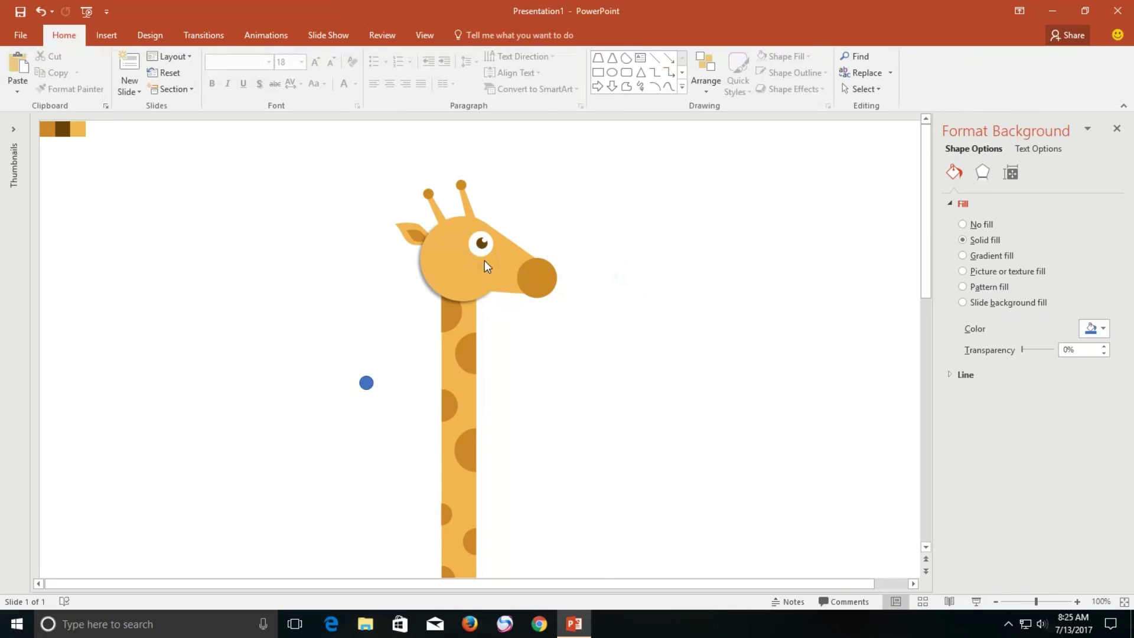
left_click(501, 261)
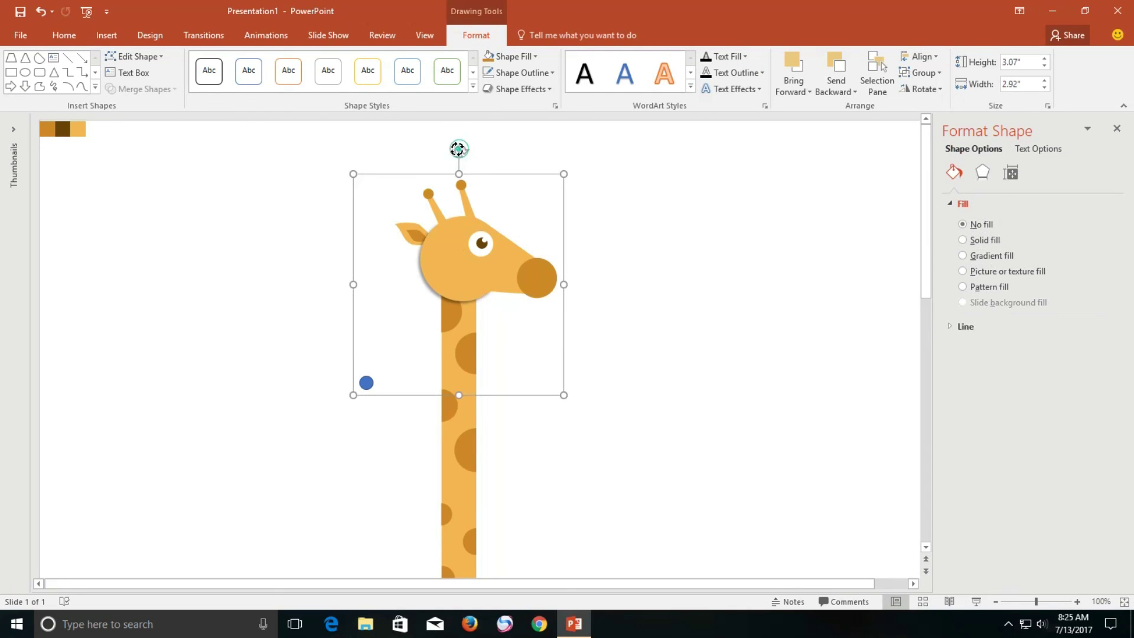
left_click_drag(458, 149, 424, 170)
mouse_move(458, 177)
left_mouse_down()
mouse_move(462, 186)
mouse_move(425, 189)
mouse_move(458, 197)
mouse_move(478, 232)
mouse_move(458, 195)
mouse_move(418, 197)
mouse_move(481, 237)
left_mouse_up()
key("ctrl+z")
Step: Set the small circle's fill to No Fill so it becomes invisible
left_click(366, 382)
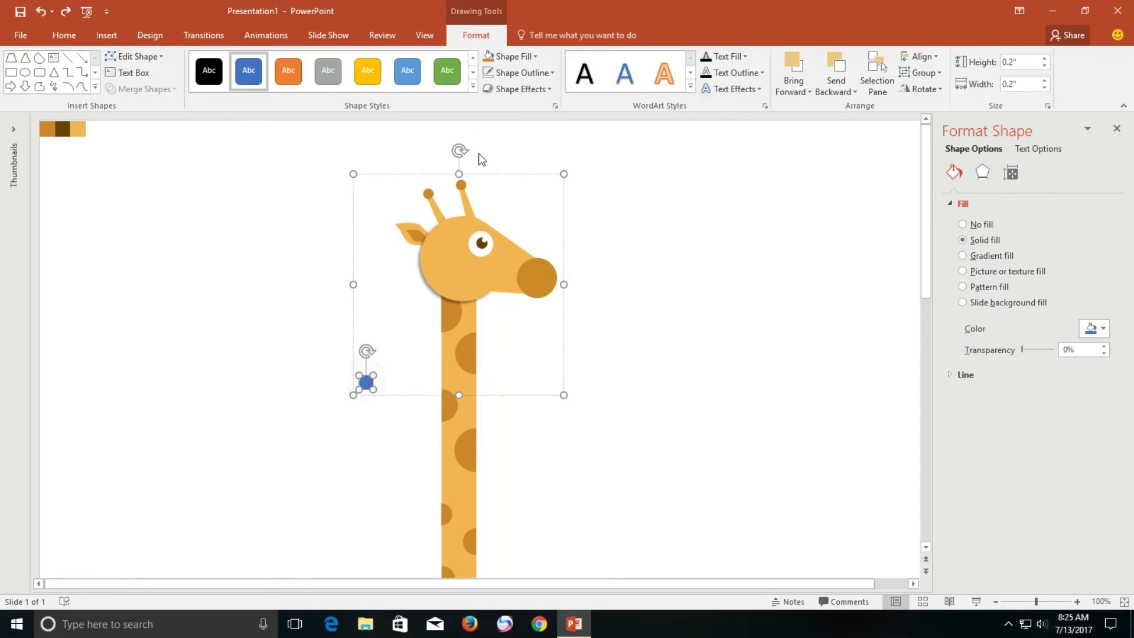
left_click(523, 56)
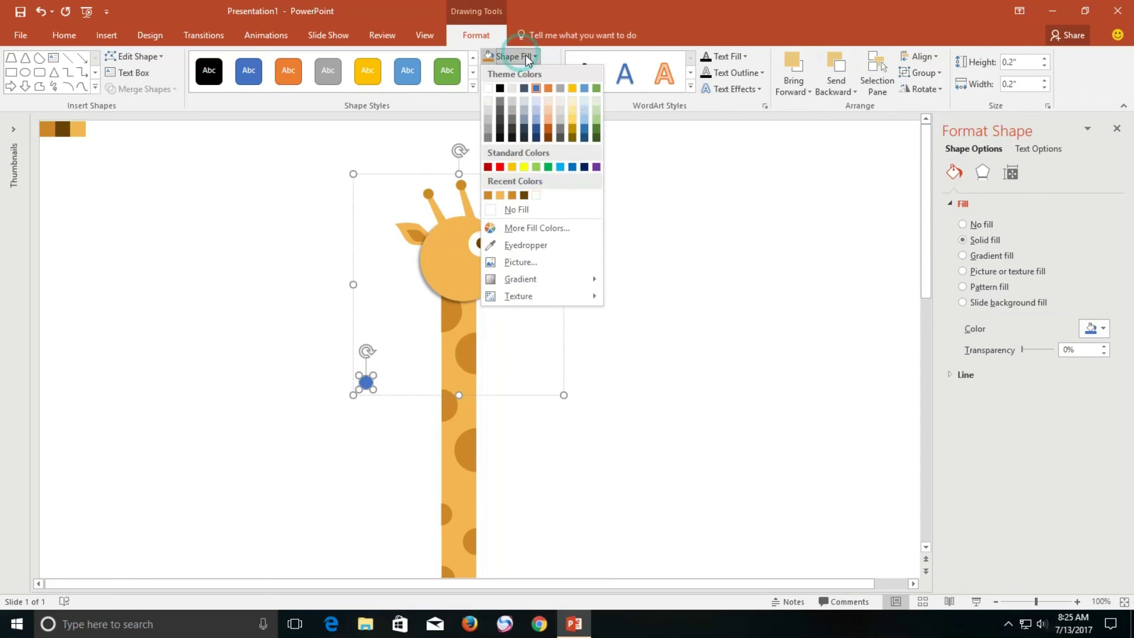
left_click(508, 208)
scroll(519, 221, "down", 3, "ctrl")
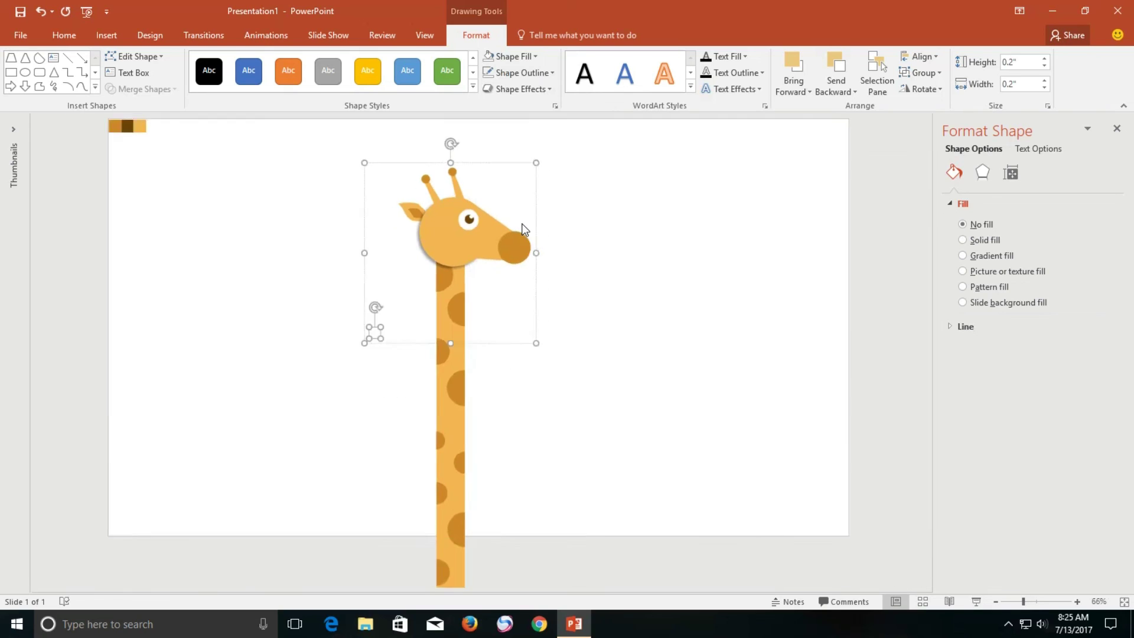
left_click(567, 286)
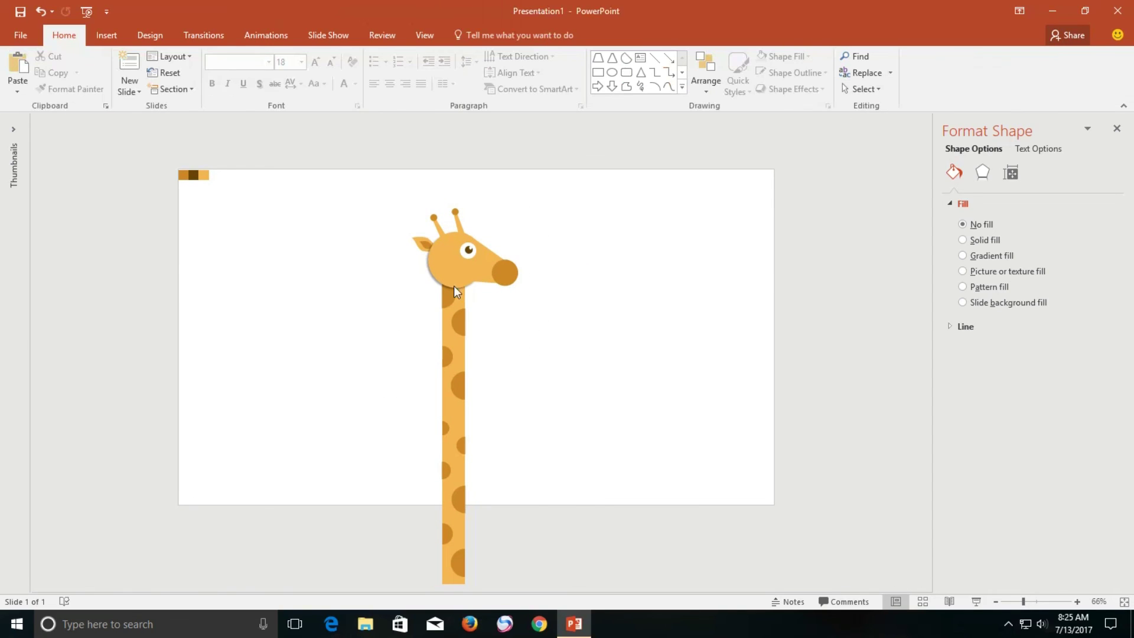
Step: Copy the whole giraffe and place a pasted duplicate to the right and lower
left_click_drag(355, 183, 592, 595)
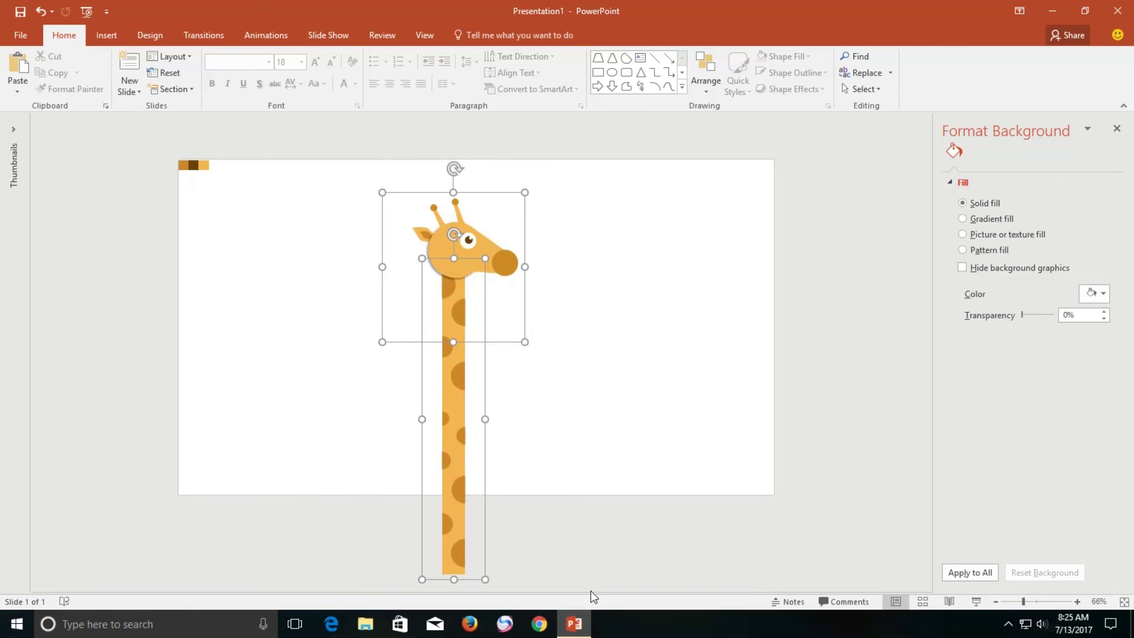
left_click(60, 42)
left_click(17, 65)
mouse_move(471, 270)
left_mouse_down()
mouse_move(531, 298)
mouse_move(566, 357)
mouse_move(571, 397)
left_mouse_up()
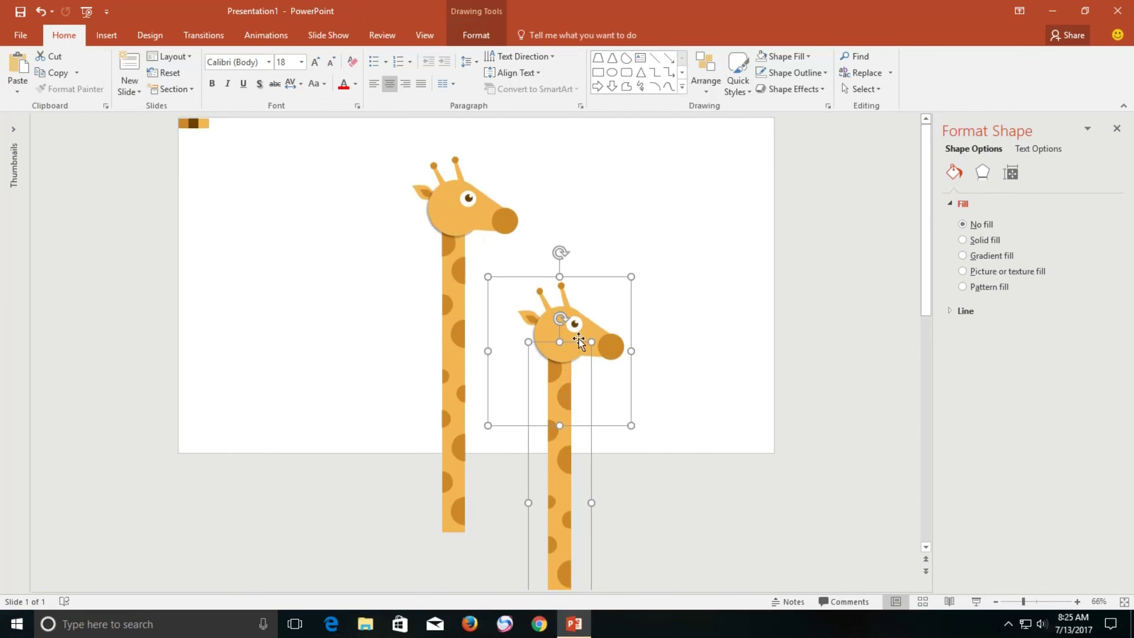
Step: Paste a second copy and place it left of the original, below the middle giraffe
left_click(52, 72)
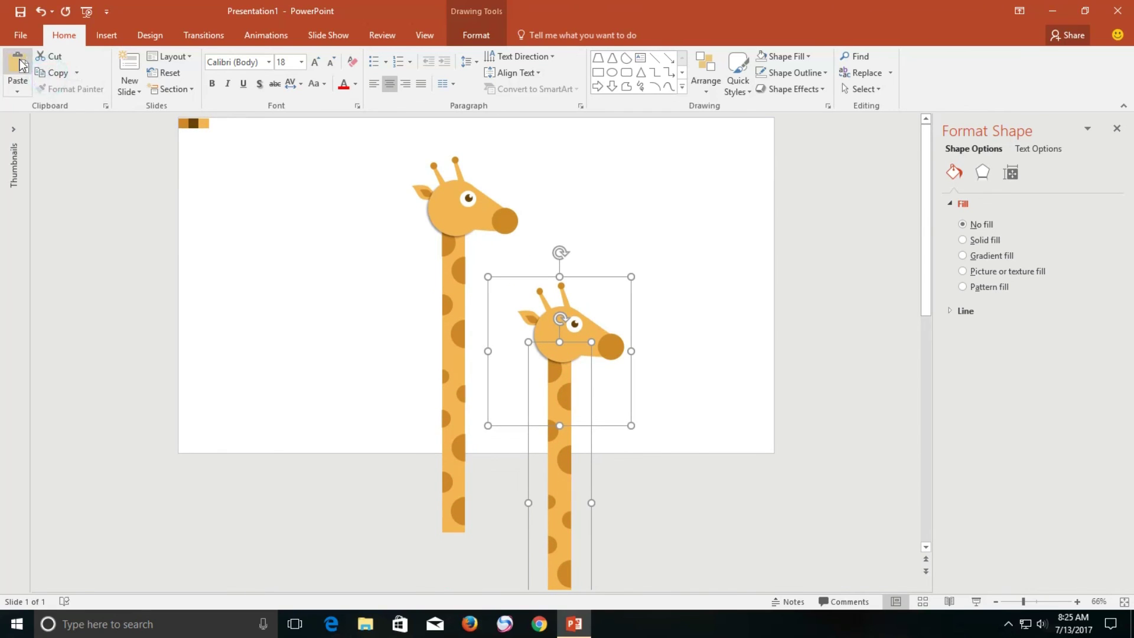
left_click(18, 65)
left_click_drag(595, 247, 349, 185)
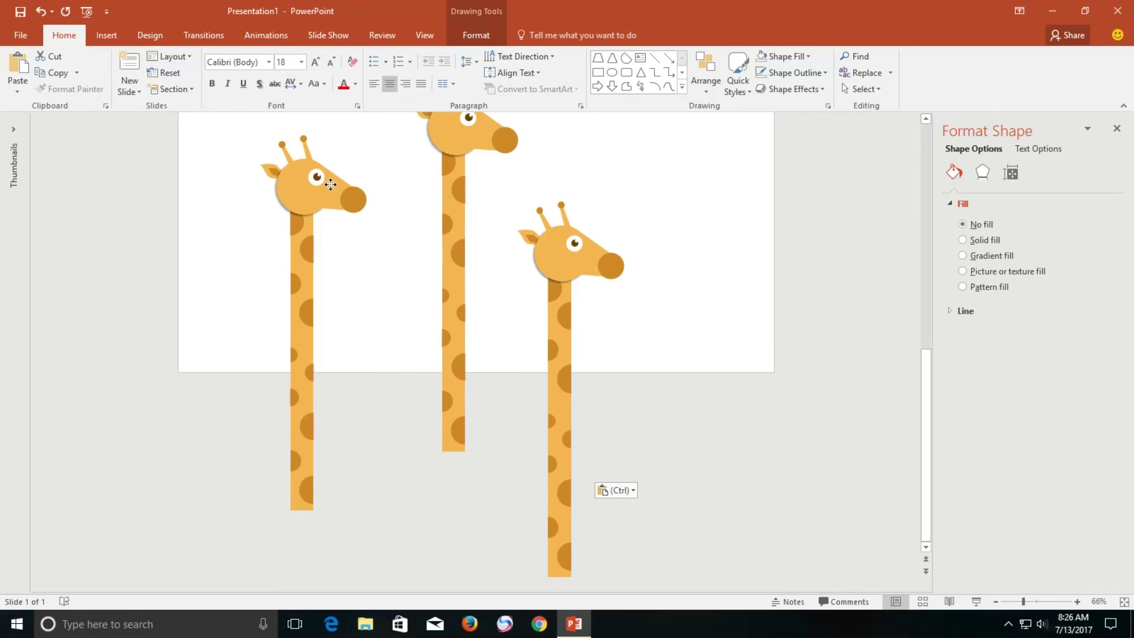
left_click_drag(349, 185, 335, 186)
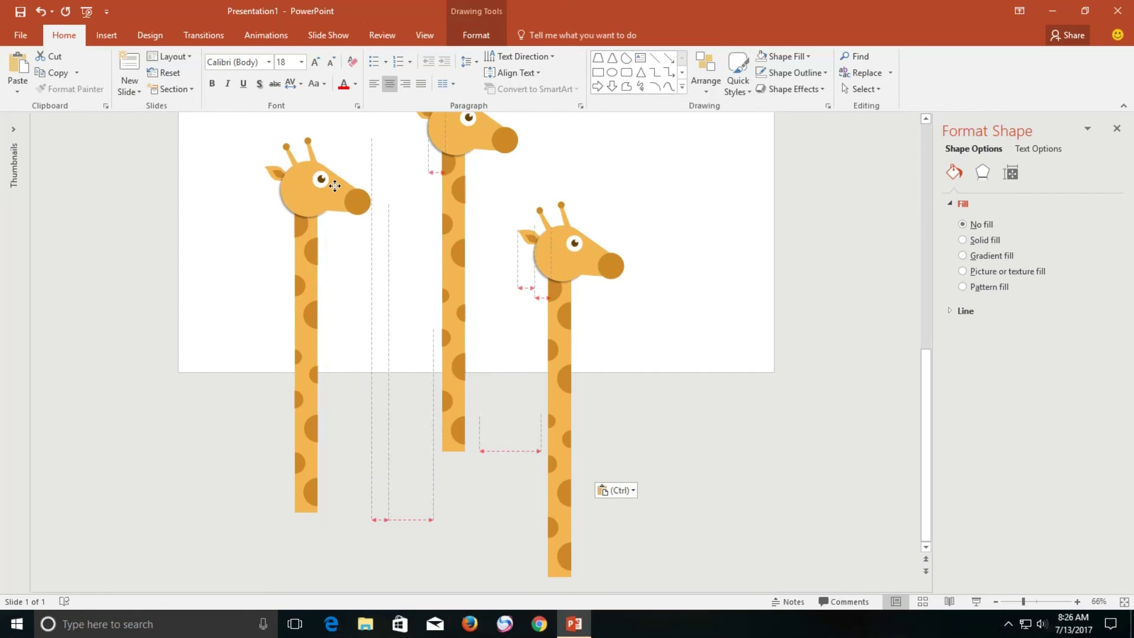
left_click_drag(335, 186, 335, 186)
scroll(536, 250, "down", 2, "ctrl")
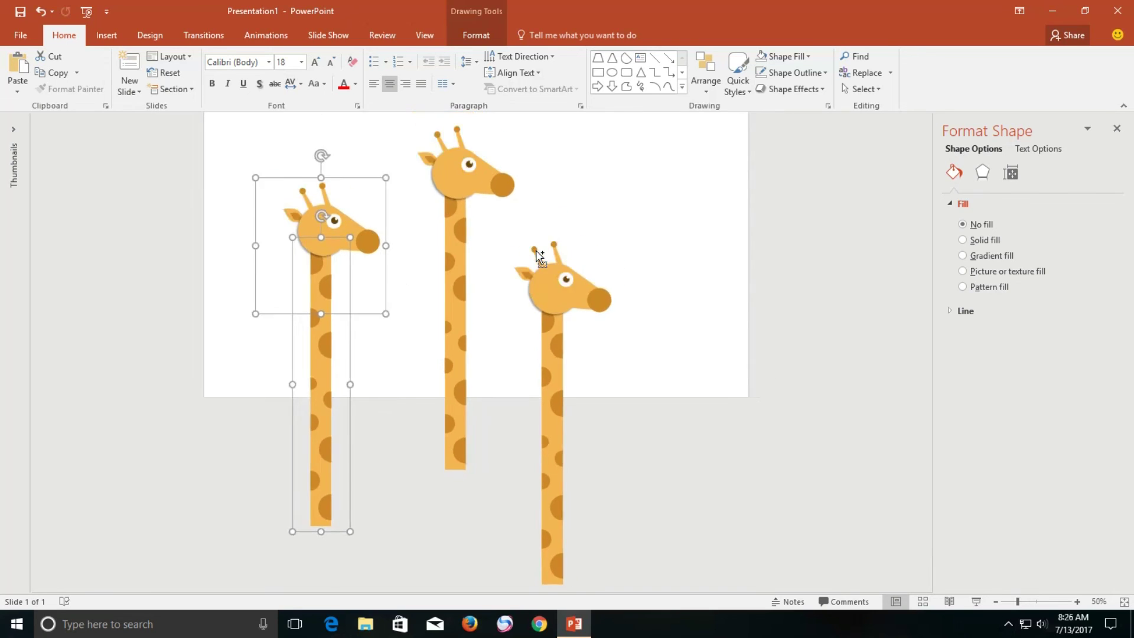
scroll(536, 250, "down", 2, "ctrl")
left_click(362, 251)
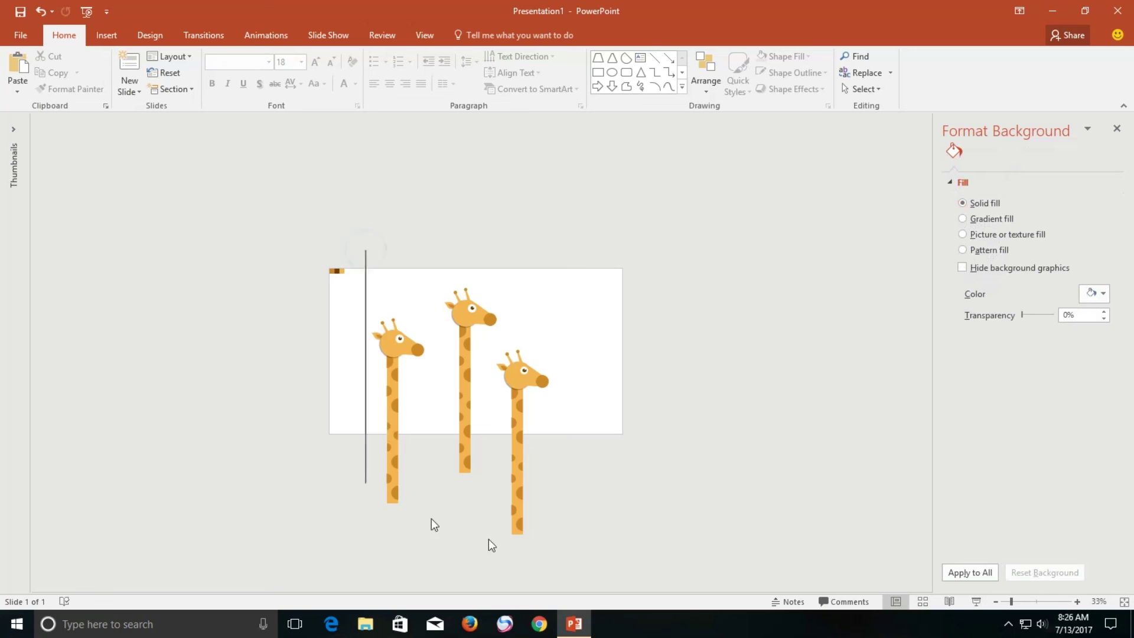
Step: Select all three giraffes together and move them a little to the right
left_click_drag(365, 250, 588, 561)
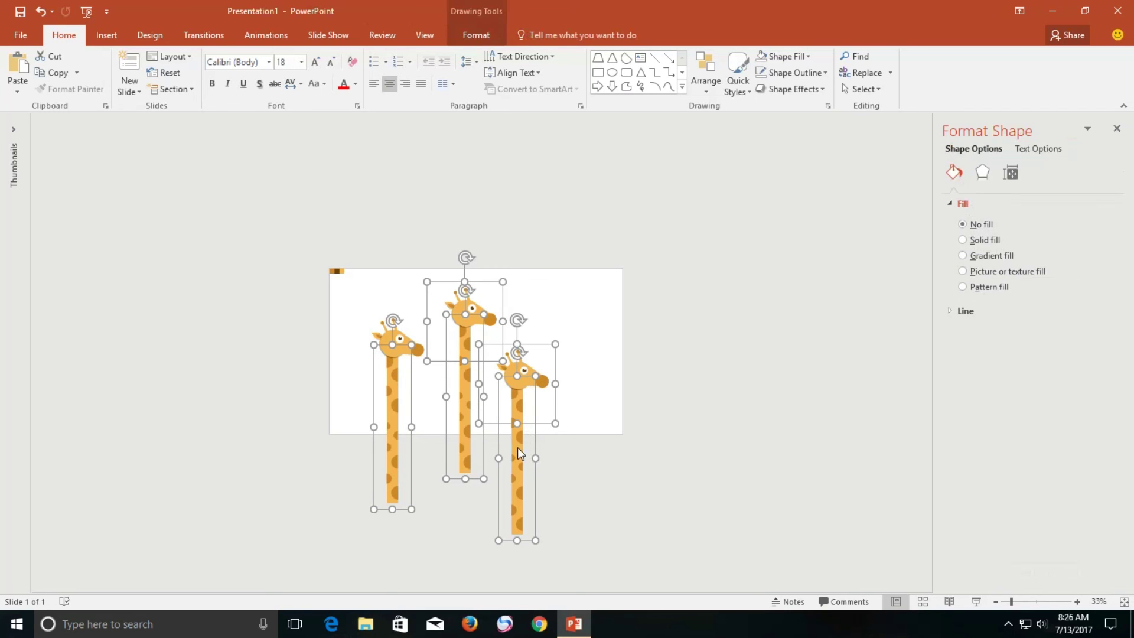
left_click_drag(517, 449, 535, 451)
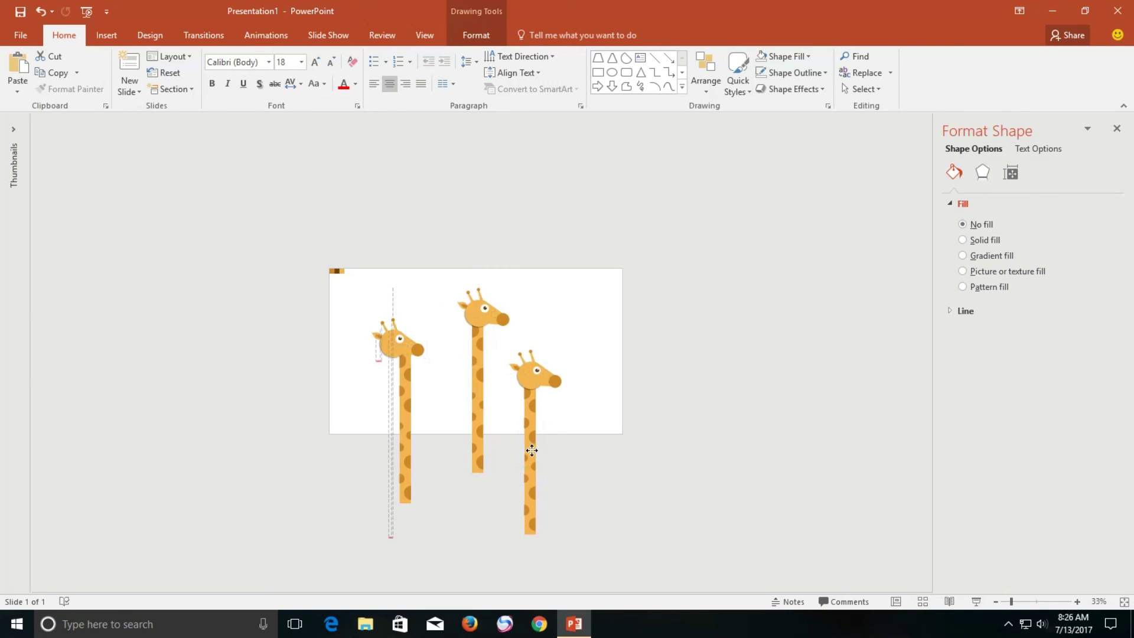
key("ctrl+z")
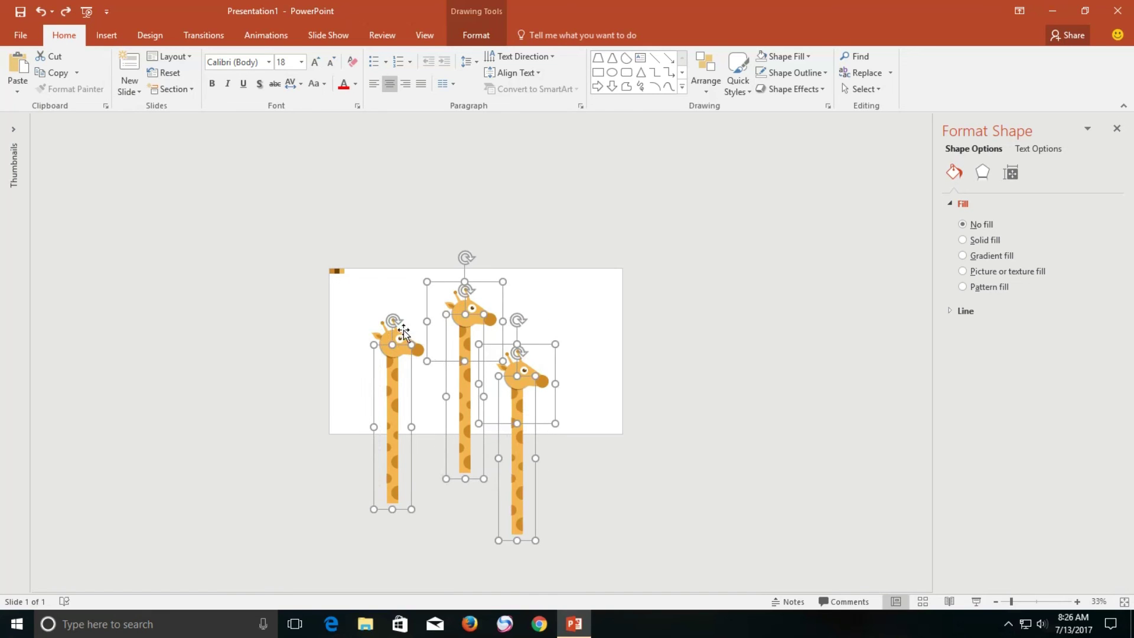
left_click_drag(349, 241, 579, 555)
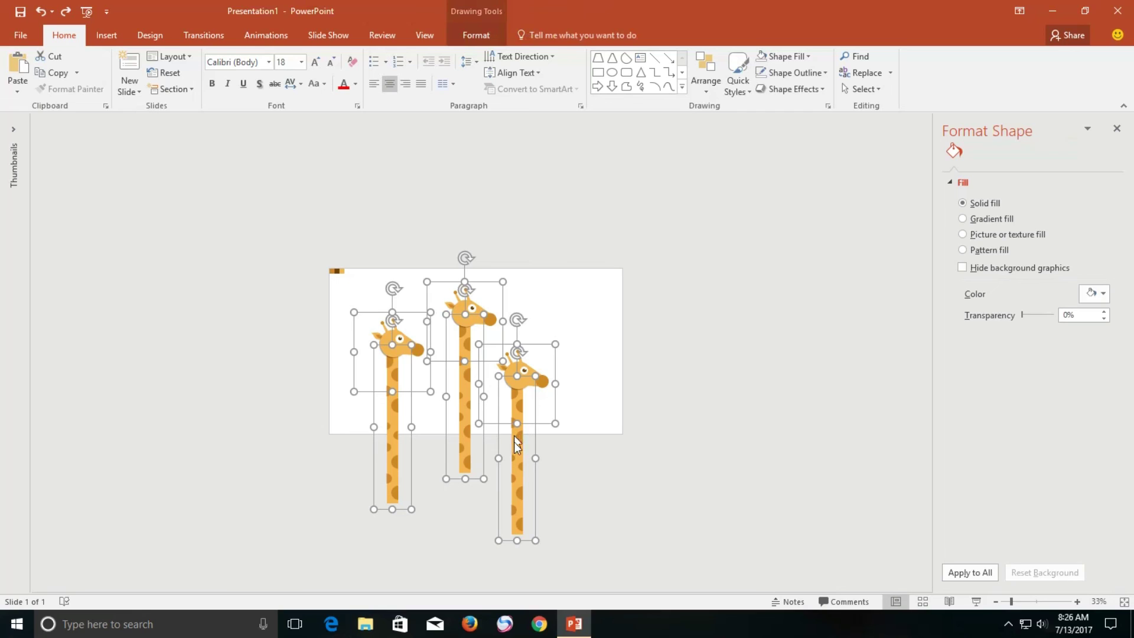
left_click_drag(520, 448, 535, 450)
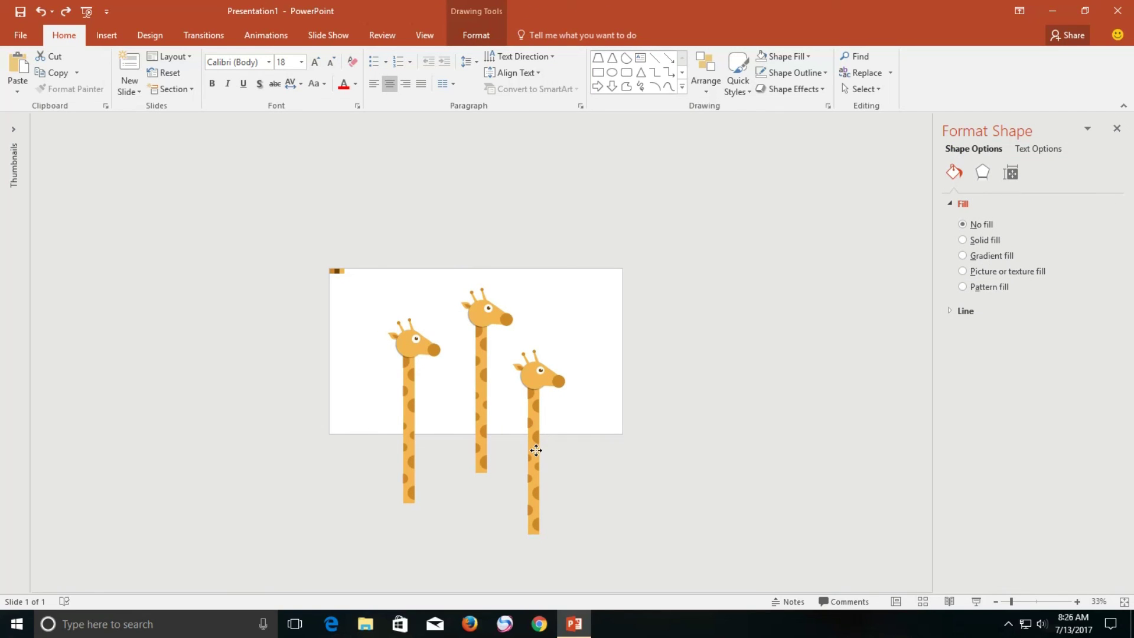
left_click_drag(536, 450, 541, 450)
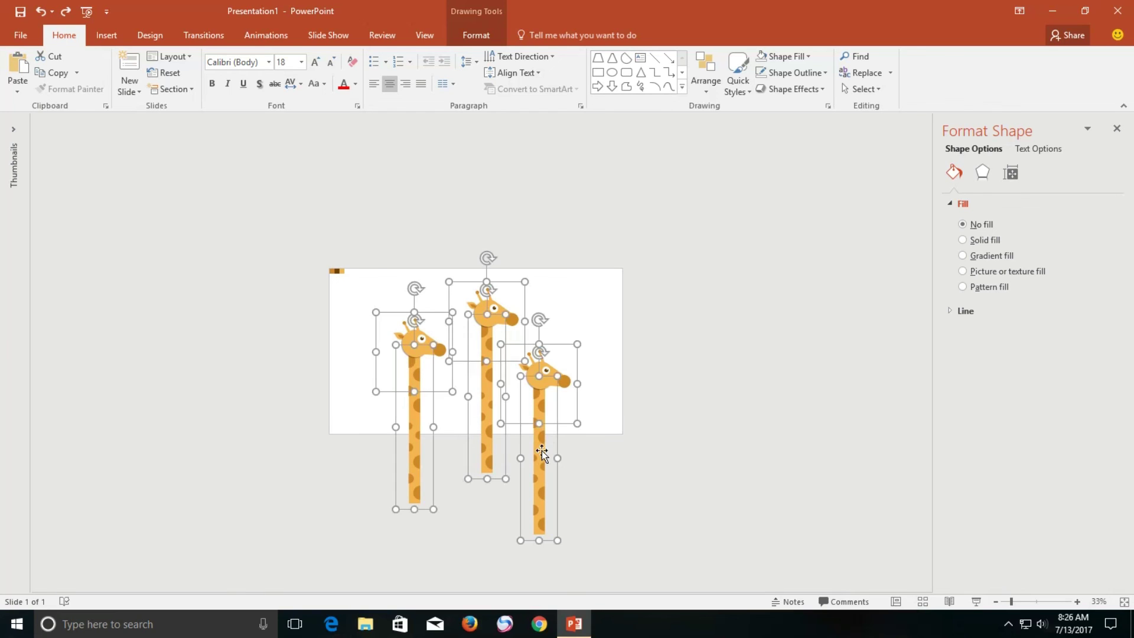
left_click(692, 423)
Step: Nudge the left giraffe slightly right so it sits evenly spaced from the middle one
left_click_drag(388, 313, 467, 534)
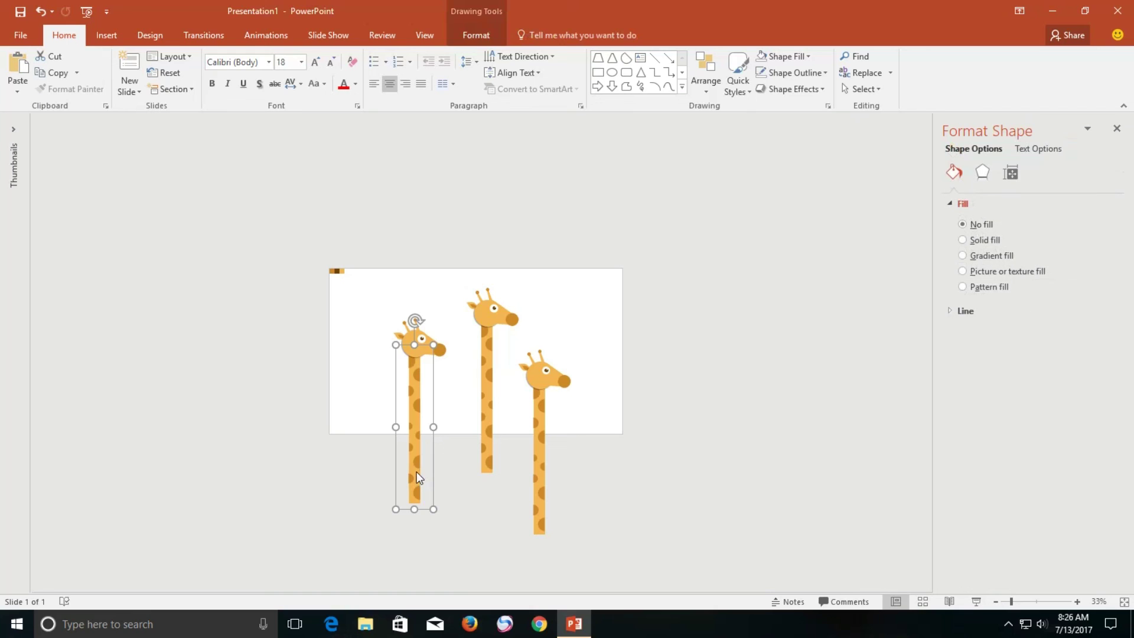
left_click(382, 295)
left_click_drag(381, 287, 459, 529)
left_click_drag(372, 272, 464, 528)
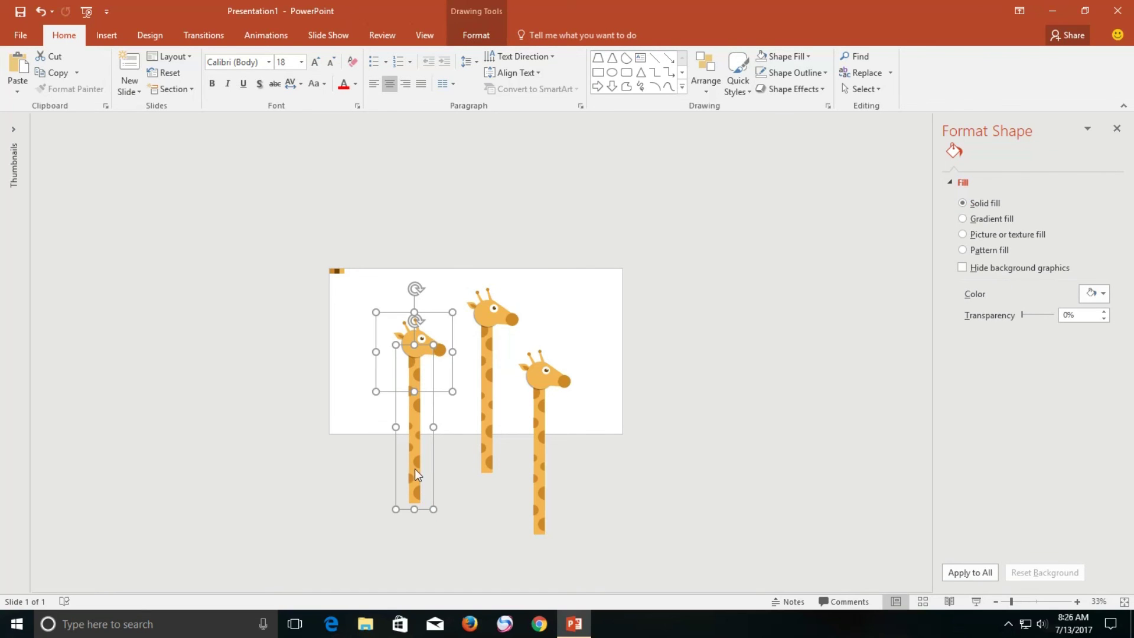
left_click_drag(416, 465, 420, 468)
left_click(593, 331)
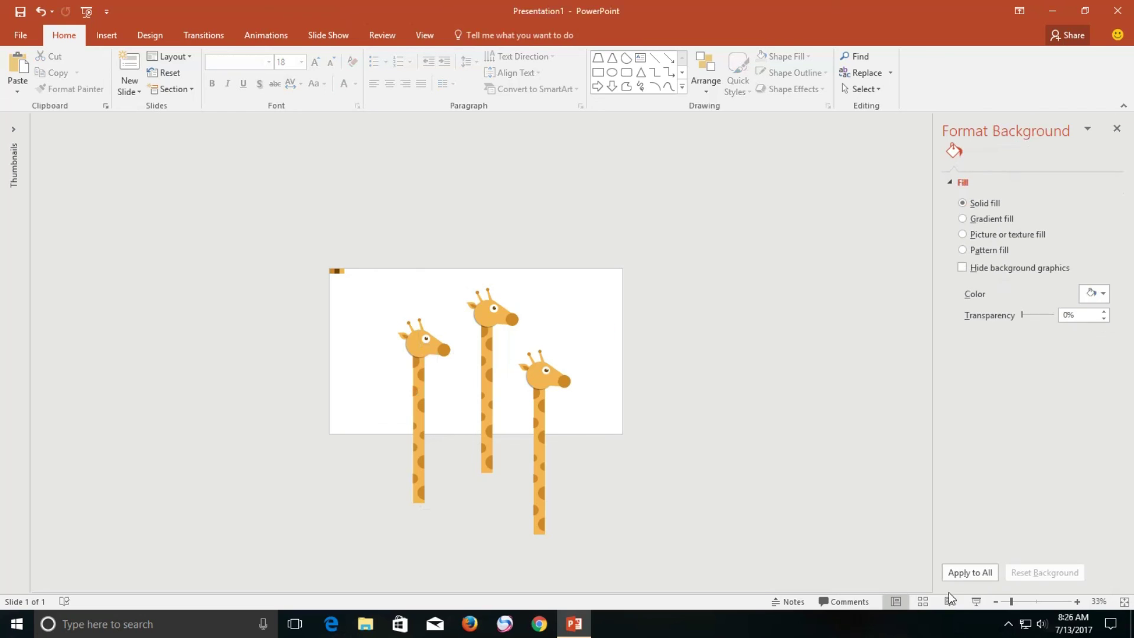
left_click(975, 598)
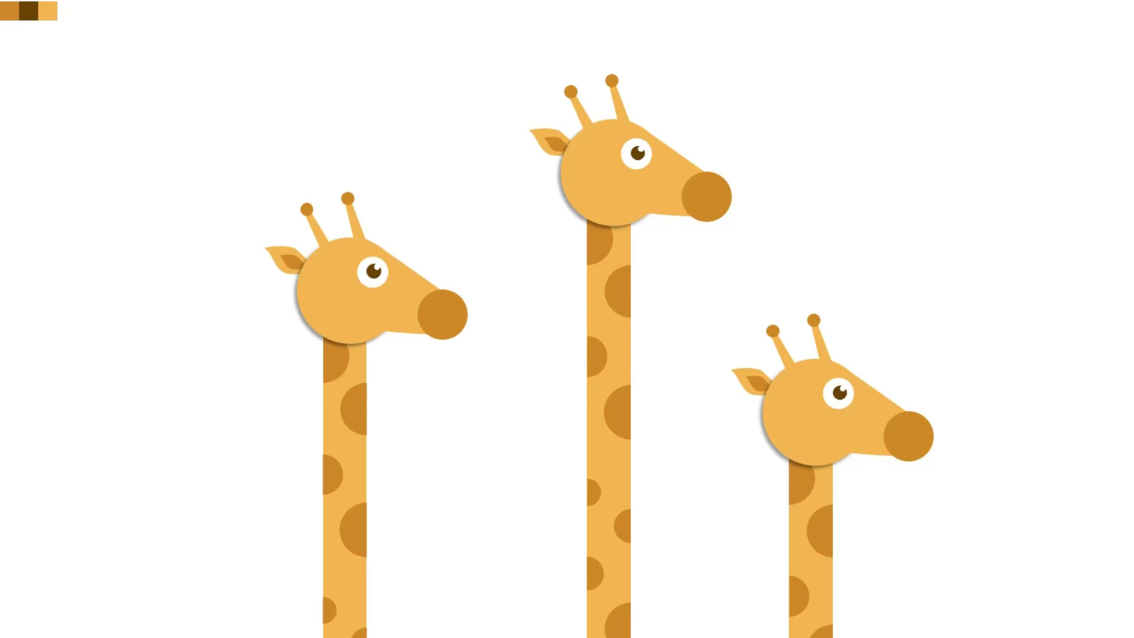
key("Escape")
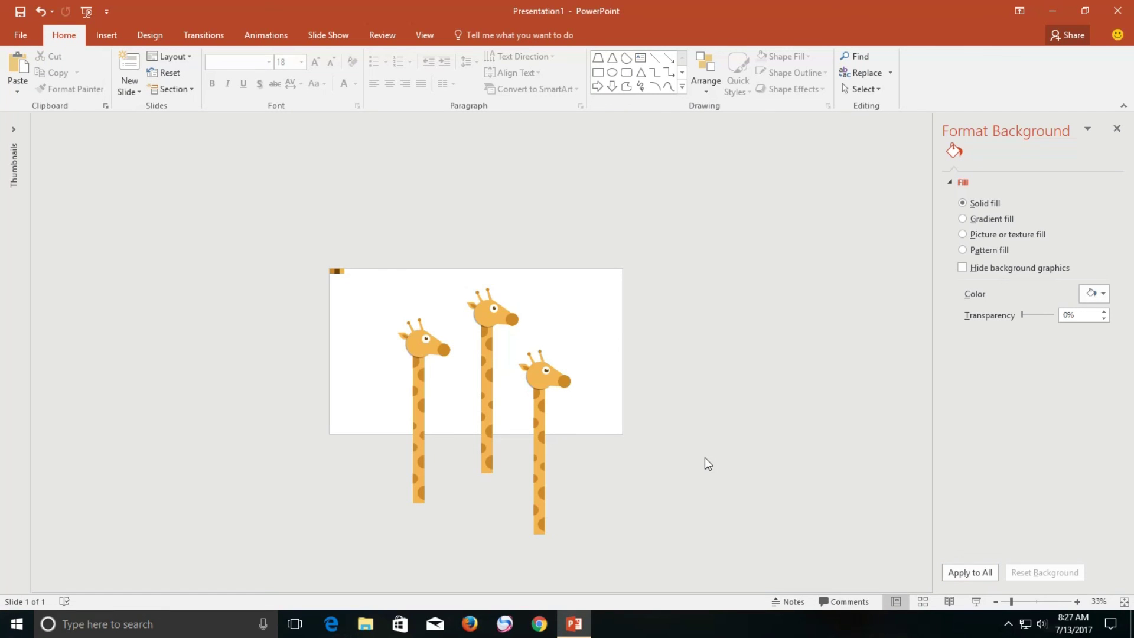